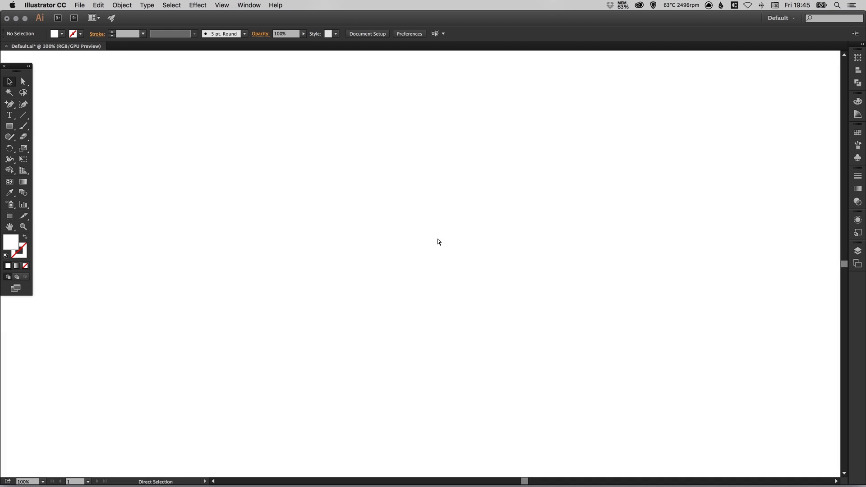
- Draw a square about 1319 px wide and snap it to the artboard's upper-left corner
{"action": "key", "text": "super+0"}
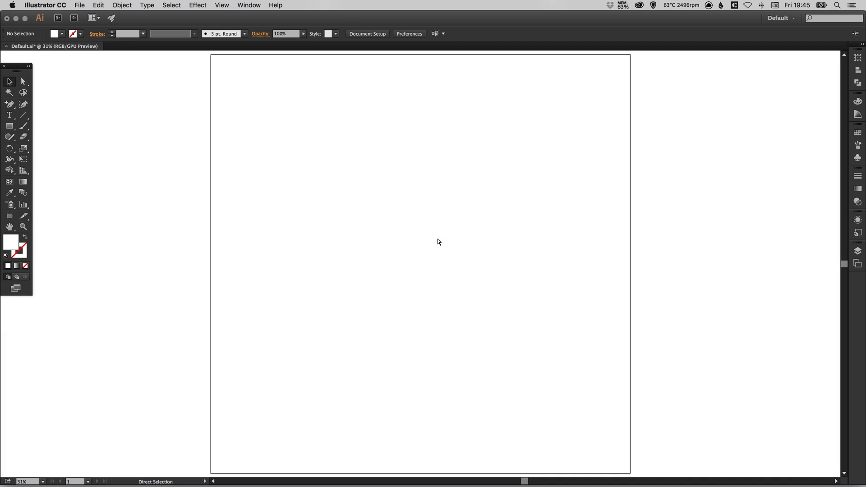
{"action": "left_click", "coordinate": [9, 127]}
{"action": "left_click_drag", "start_coordinate": [257, 123], "coordinate": [440, 307]}
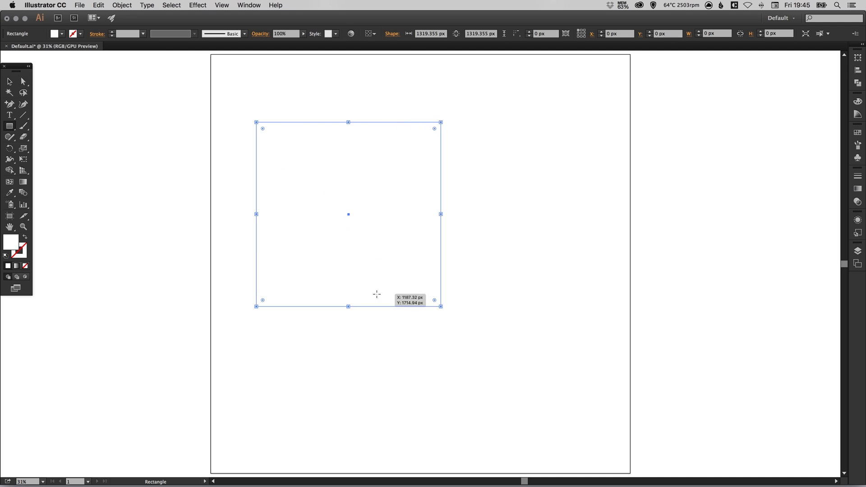
{"action": "key", "text": "v"}
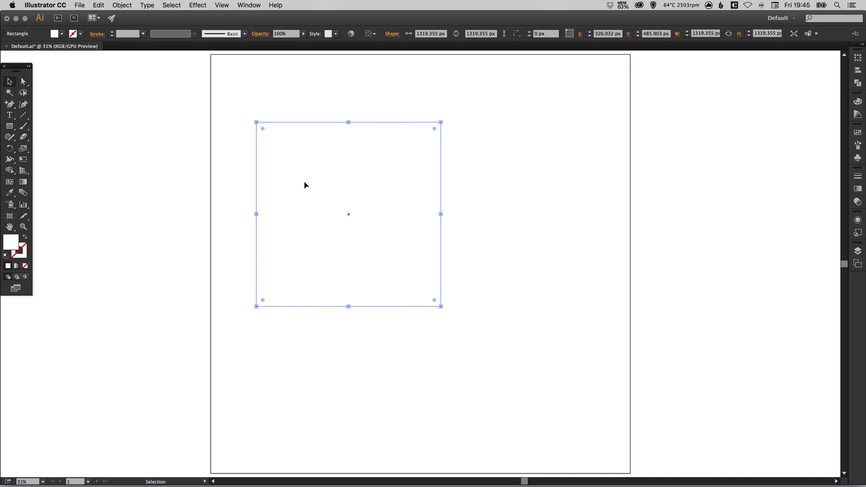
{"action": "left_click_drag", "start_coordinate": [377, 209], "coordinate": [336, 149]}
{"action": "mouse_move", "coordinate": [396, 236]}
{"action": "left_mouse_down"}
{"action": "mouse_move", "coordinate": [408, 250]}
{"action": "mouse_move", "coordinate": [396, 239]}
{"action": "left_mouse_up"}
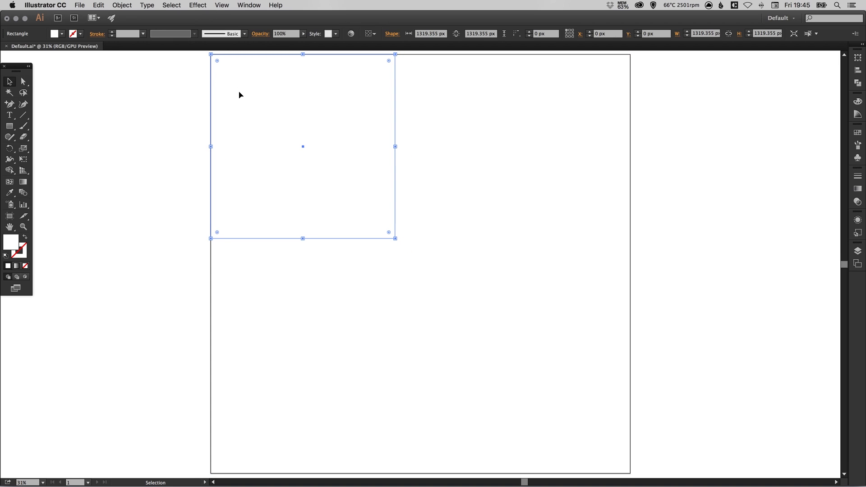
- With Smart Guides active, enlarge the square to 3000 × 3000 px to cover the whole artboard
{"action": "left_click", "coordinate": [221, 5]}
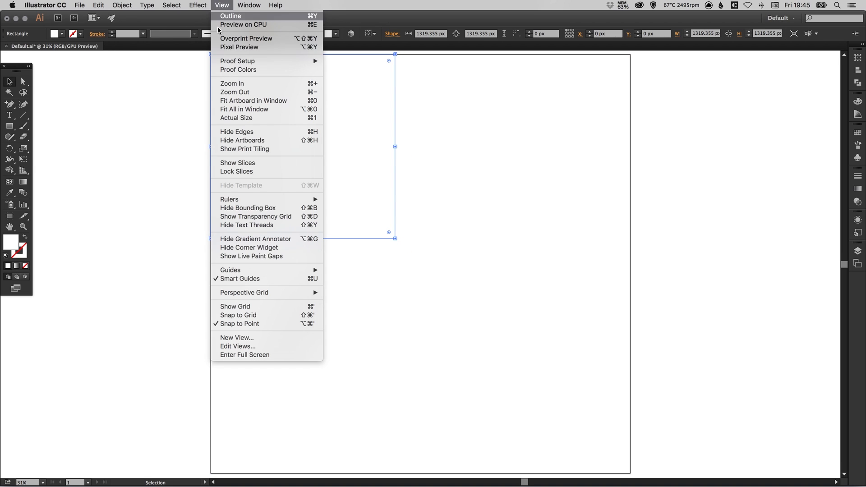
{"action": "left_click", "coordinate": [216, 279]}
{"action": "left_click_drag", "start_coordinate": [396, 242], "coordinate": [631, 473]}
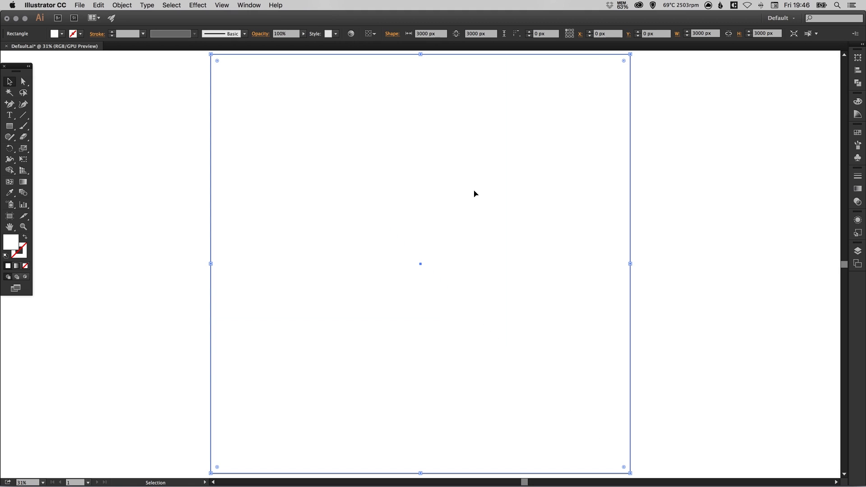
- Fill the artboard-sized square with the lightest gray swatch, C=0 M=0 Y=0 K=5
{"action": "left_click", "coordinate": [859, 133]}
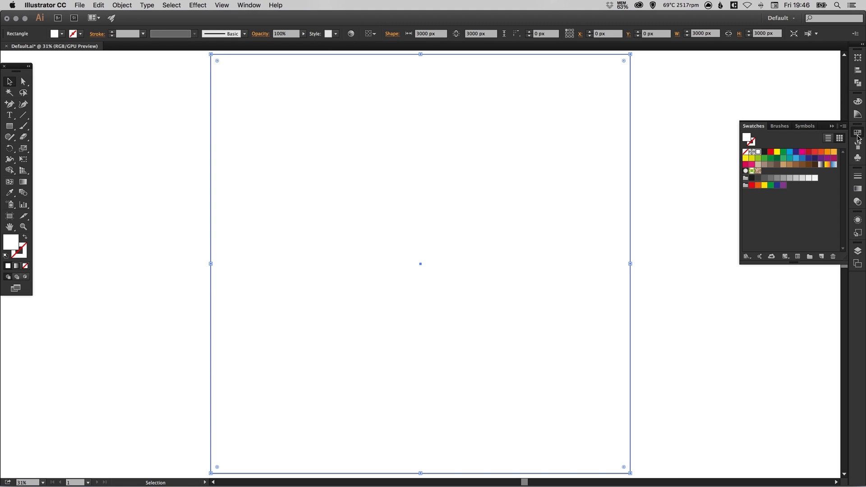
{"action": "left_click", "coordinate": [811, 178]}
{"action": "left_click", "coordinate": [815, 179]}
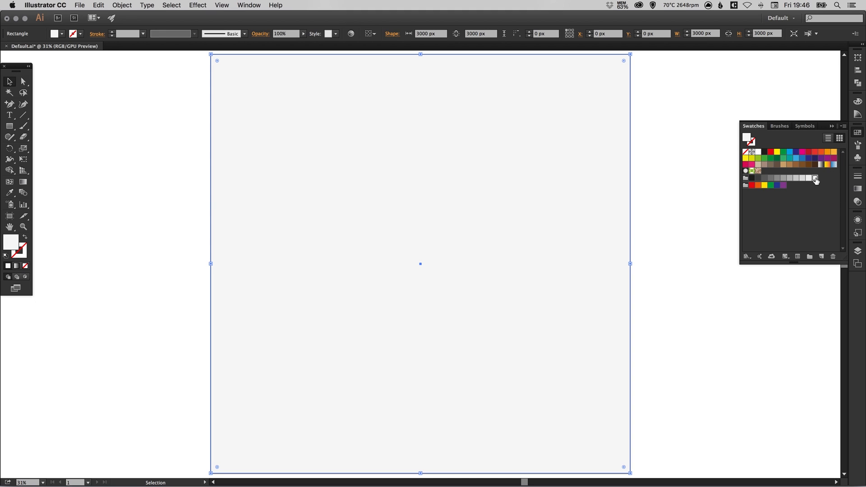
- Make the light gray swatch C=0 M=0 Y=0 K=5 a global color
{"action": "double_click", "coordinate": [815, 179]}
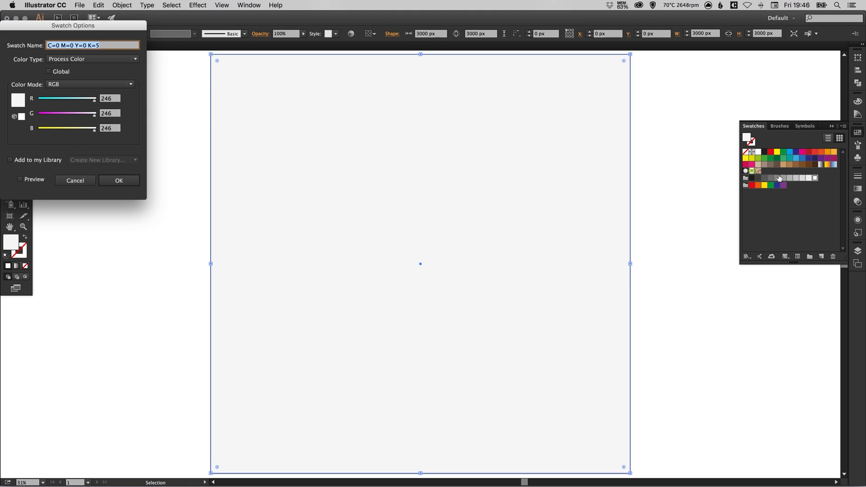
{"action": "left_click", "coordinate": [57, 73]}
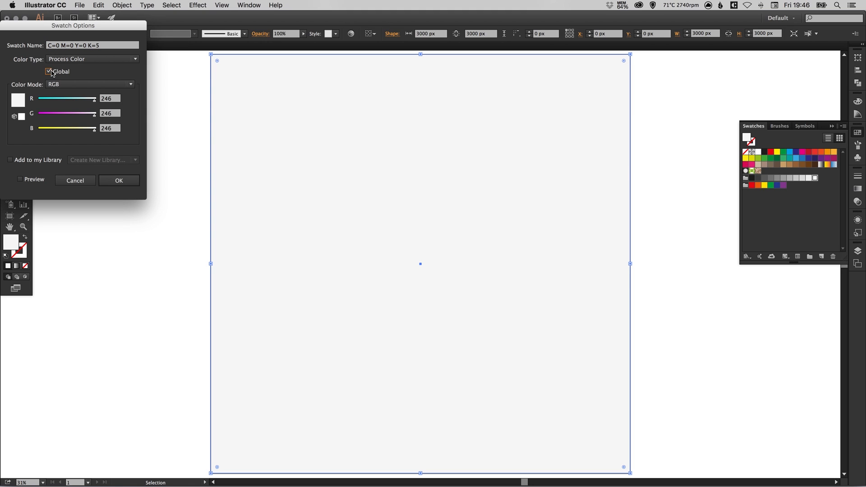
{"action": "left_click", "coordinate": [120, 181]}
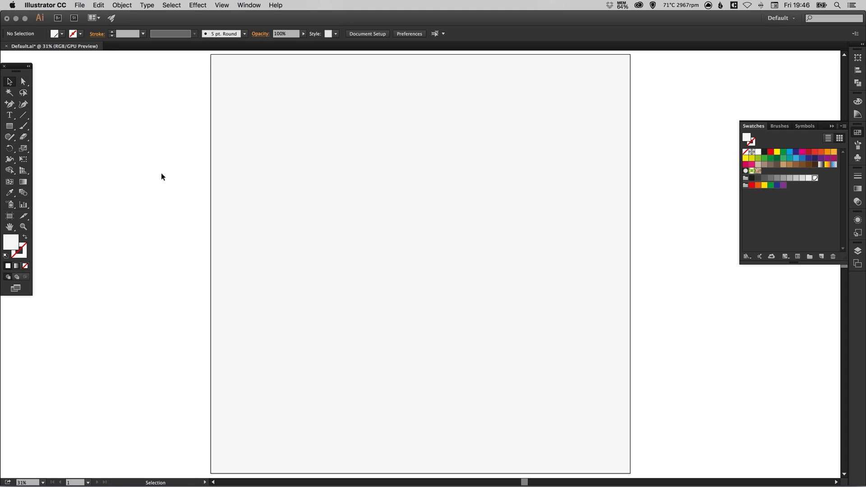
- Rename Layer 1, which holds the gray square, as Background
{"action": "left_click", "coordinate": [858, 251]}
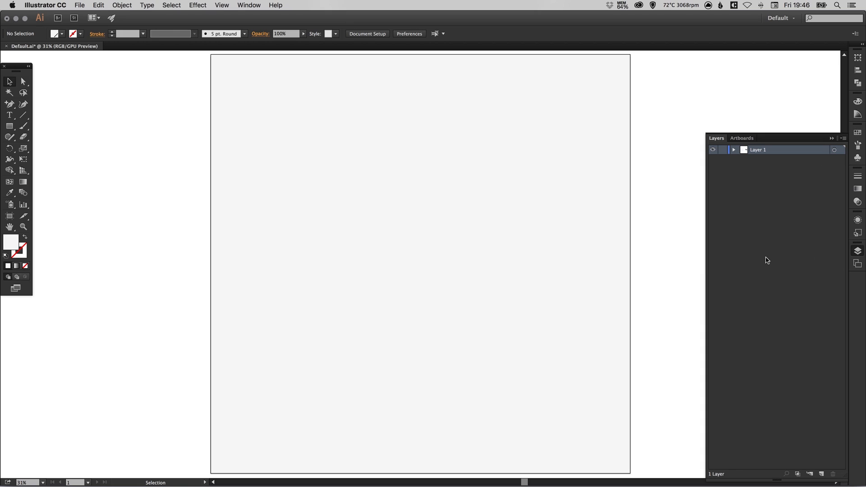
{"action": "double_click", "coordinate": [759, 151]}
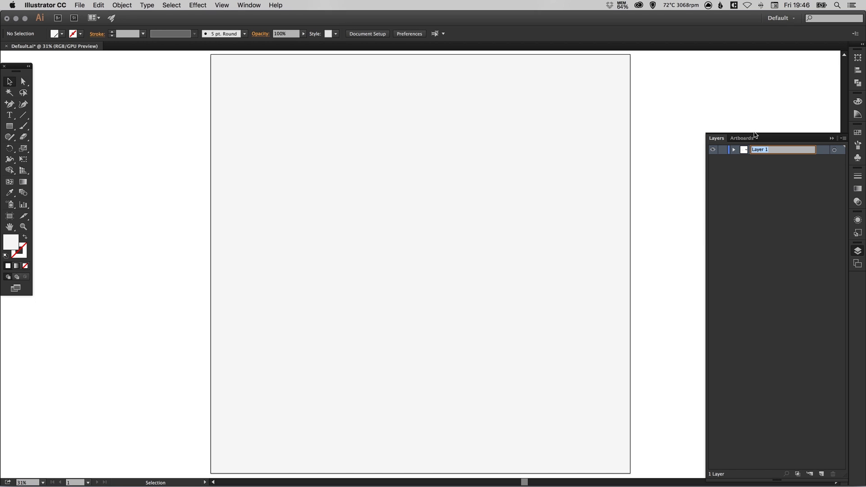
{"action": "type", "text": "Background"}
{"action": "key", "text": "Return"}
{"action": "left_click", "coordinate": [774, 171]}
{"action": "left_click", "coordinate": [771, 154]}
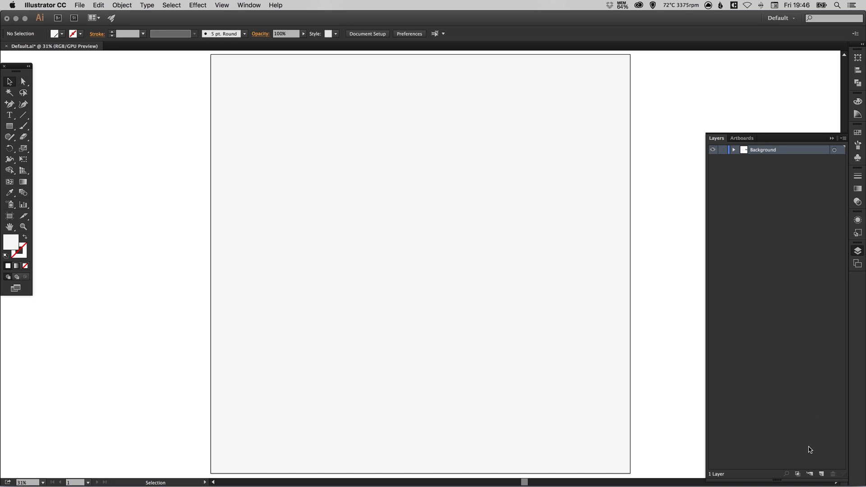
- Create a new layer above Background and name it Design
{"action": "left_click", "coordinate": [822, 474]}
{"action": "double_click", "coordinate": [765, 153]}
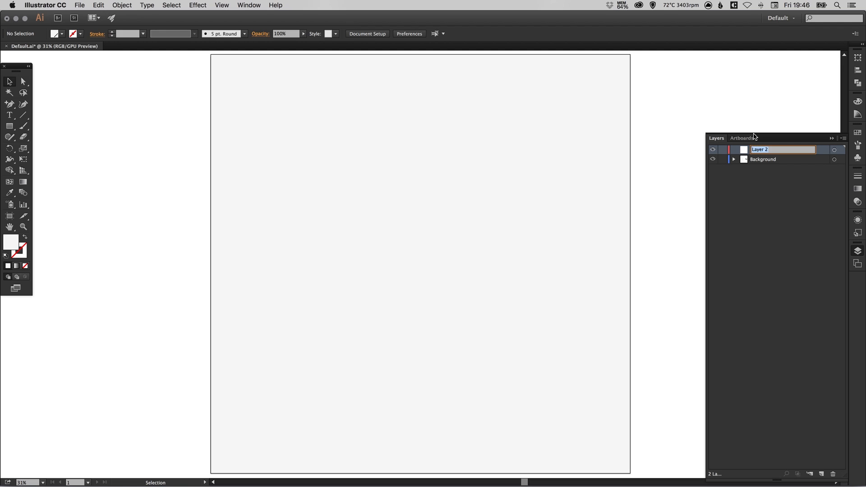
{"action": "type", "text": "Design"}
{"action": "key", "text": "Return"}
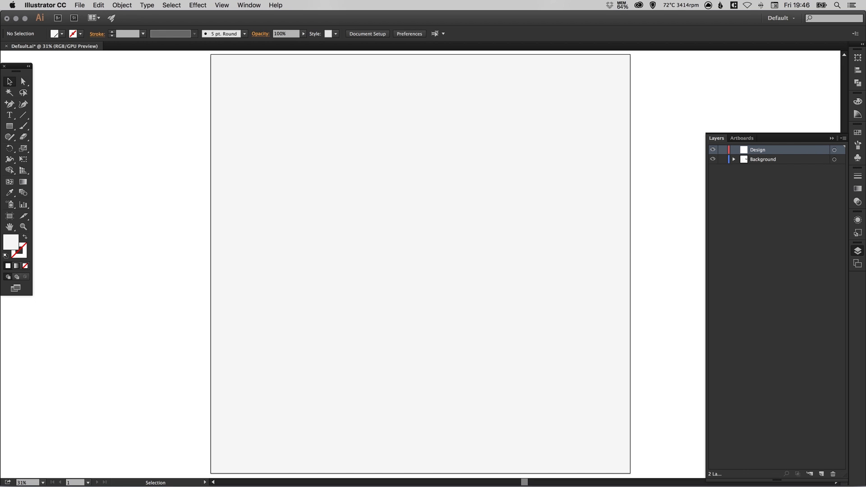
- Lock the Background layer and try to select the gray square on the artboard
{"action": "left_click", "coordinate": [723, 160]}
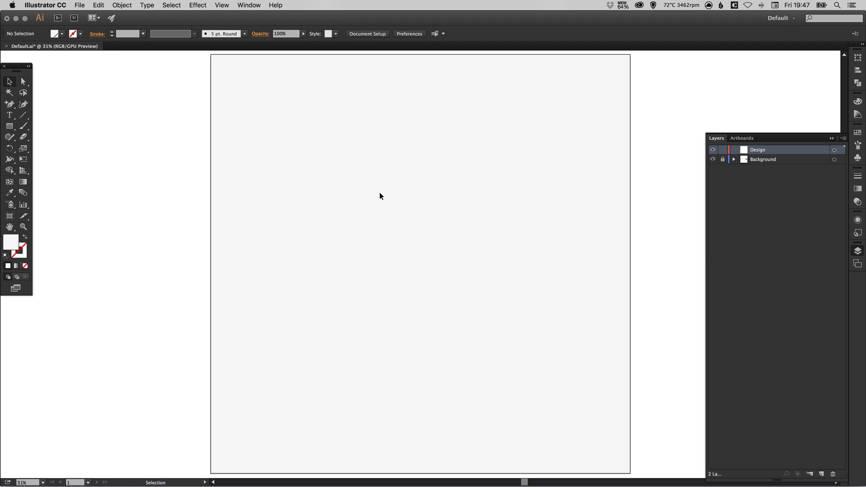
{"action": "left_click_drag", "start_coordinate": [375, 190], "coordinate": [507, 338]}
{"action": "left_click_drag", "start_coordinate": [348, 177], "coordinate": [506, 325]}
{"action": "left_click", "coordinate": [858, 251]}
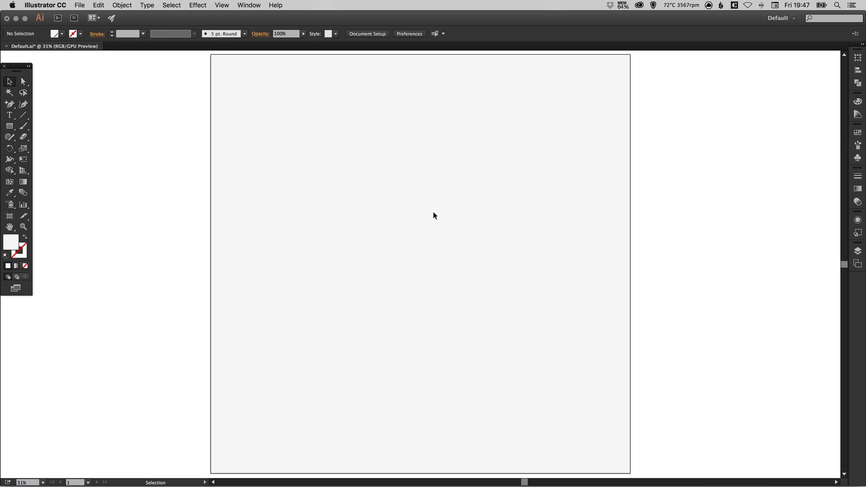
- Unlock the Background layer and cut the black-and-white photo beside the artboard from it
{"action": "scroll", "coordinate": [594, 230], "scroll_direction": "right", "scroll_amount": 5}
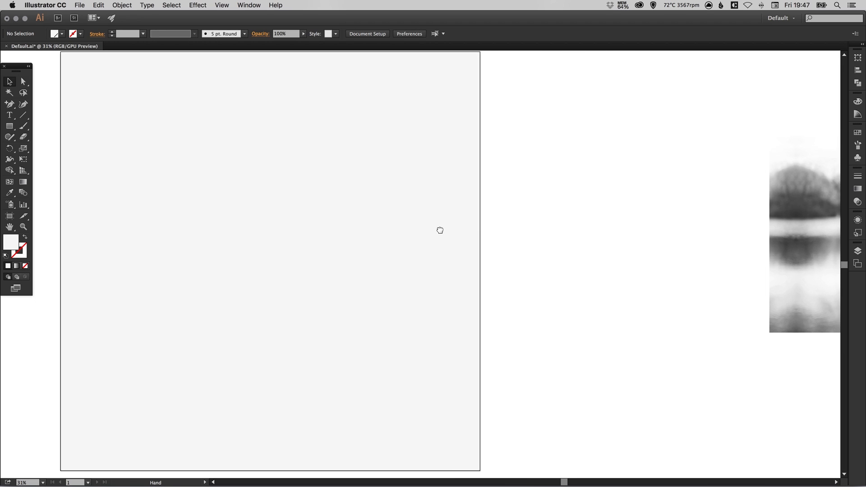
{"action": "mouse_move", "coordinate": [714, 214]}
{"action": "left_mouse_down"}
{"action": "mouse_move", "coordinate": [548, 223]}
{"action": "mouse_move", "coordinate": [727, 207]}
{"action": "left_mouse_up"}
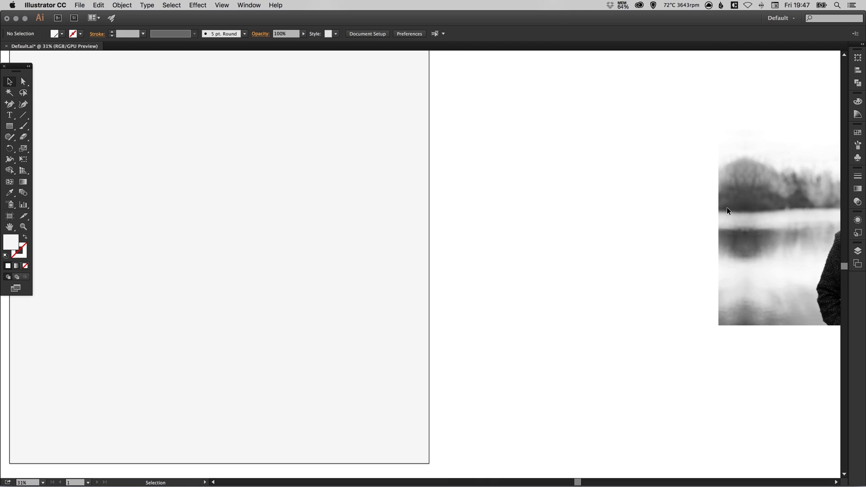
{"action": "scroll", "coordinate": [675, 246], "scroll_direction": "right", "scroll_amount": 5}
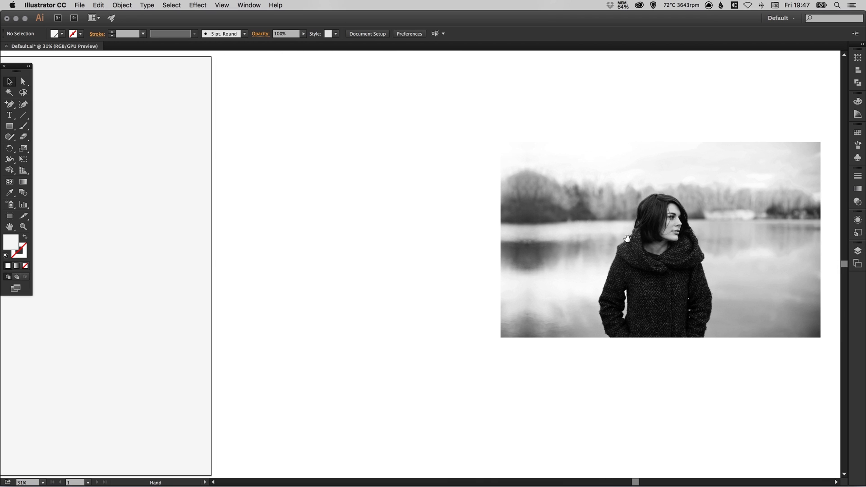
{"action": "left_click", "coordinate": [858, 251]}
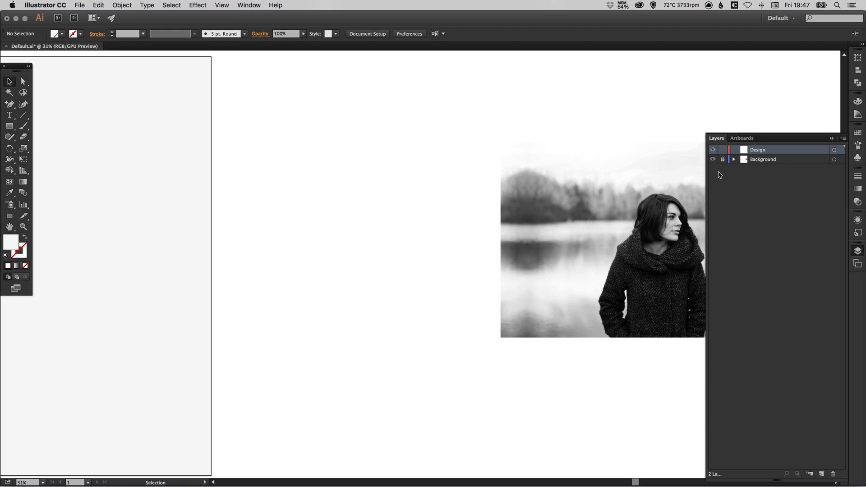
{"action": "left_click", "coordinate": [725, 161]}
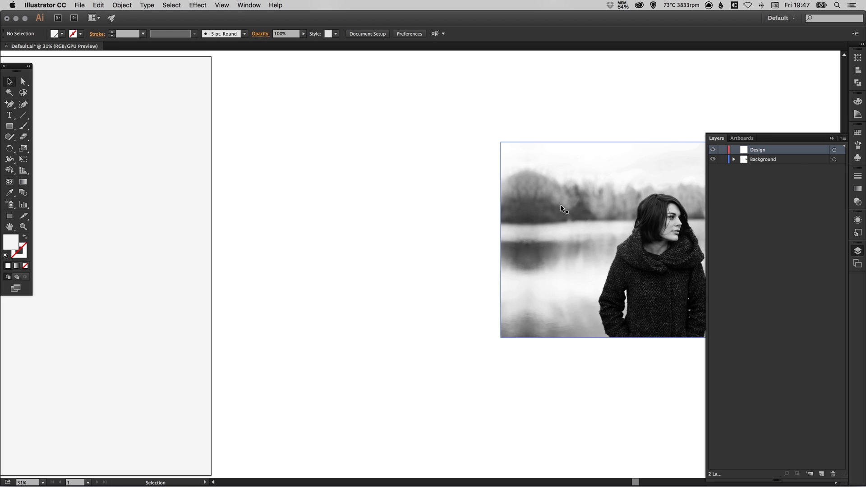
{"action": "left_click_drag", "start_coordinate": [474, 201], "coordinate": [589, 235]}
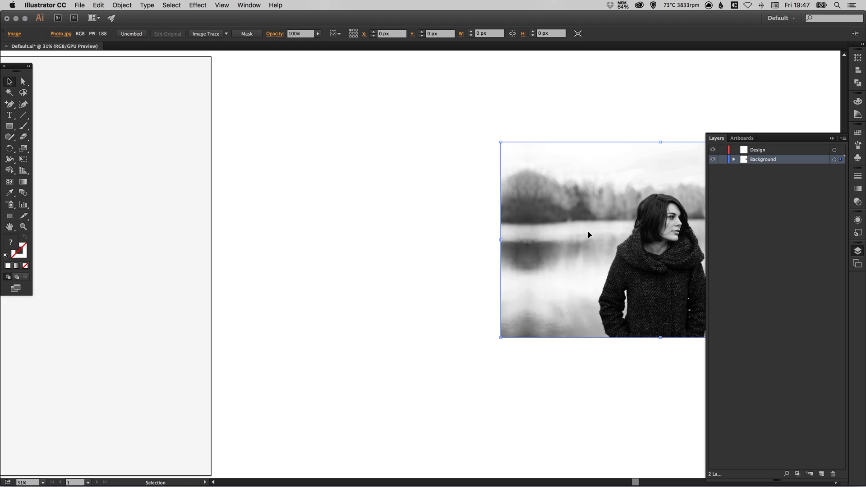
{"action": "left_click", "coordinate": [98, 5]}
{"action": "left_click", "coordinate": [139, 50]}
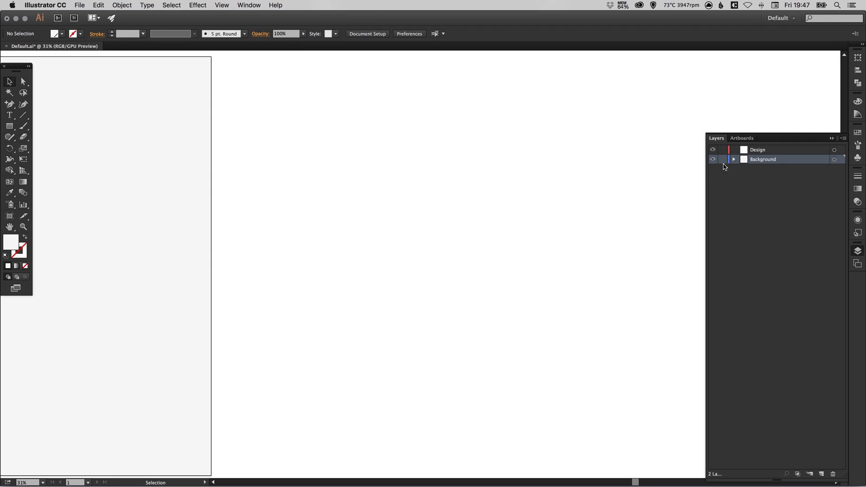
- Lock the Background layer and paste the photo in place on the Design layer
{"action": "left_click", "coordinate": [723, 159]}
{"action": "left_click", "coordinate": [761, 152]}
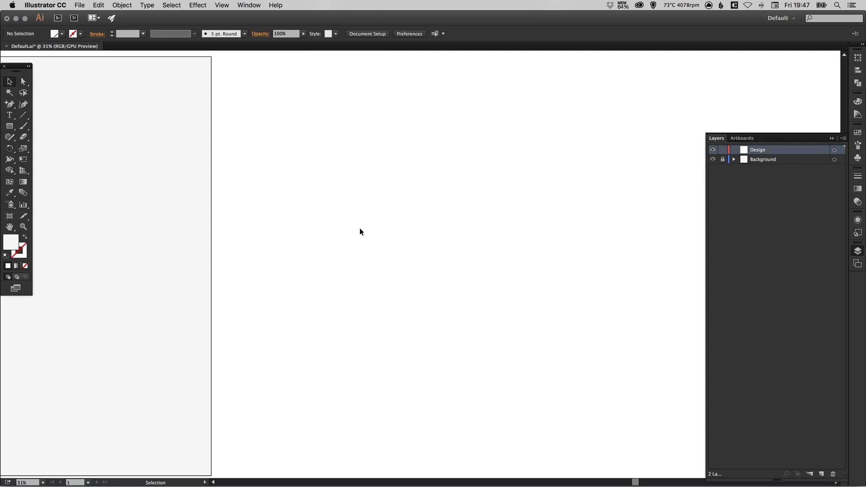
{"action": "scroll", "coordinate": [360, 230], "scroll_direction": "left", "scroll_amount": 3}
{"action": "left_click", "coordinate": [98, 5]}
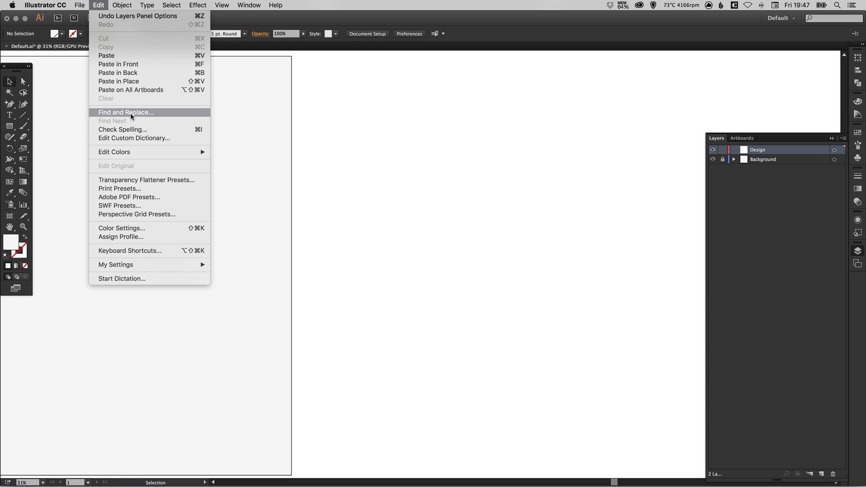
{"action": "left_click", "coordinate": [126, 81]}
{"action": "left_click_drag", "start_coordinate": [559, 221], "coordinate": [426, 215]}
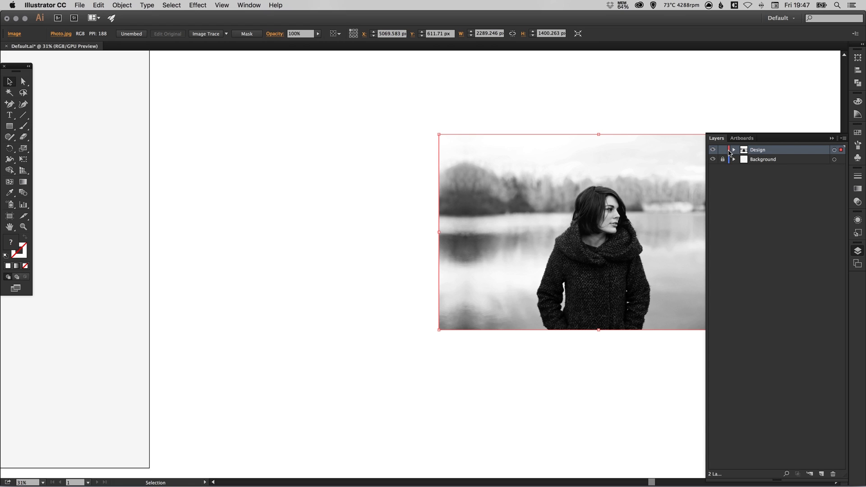
- Examine the color choices in the Design layer's options without changing anything
{"action": "double_click", "coordinate": [745, 152]}
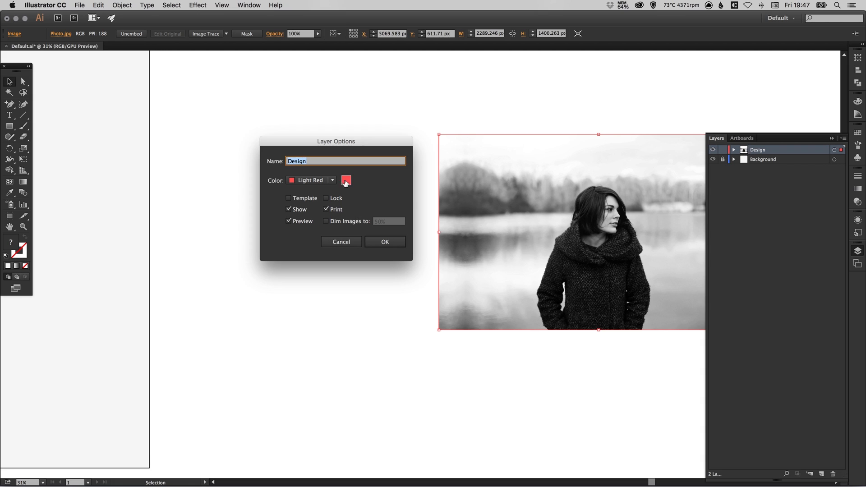
{"action": "left_click", "coordinate": [311, 180]}
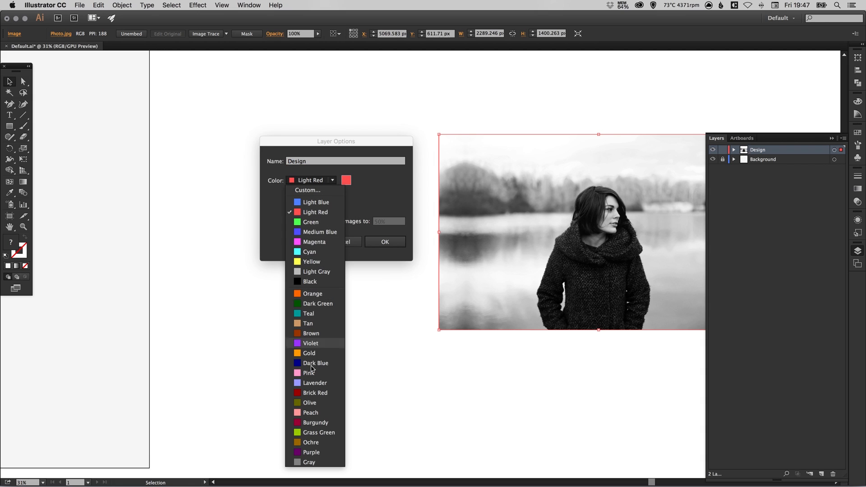
{"action": "left_click", "coordinate": [356, 242]}
{"action": "left_click", "coordinate": [382, 226]}
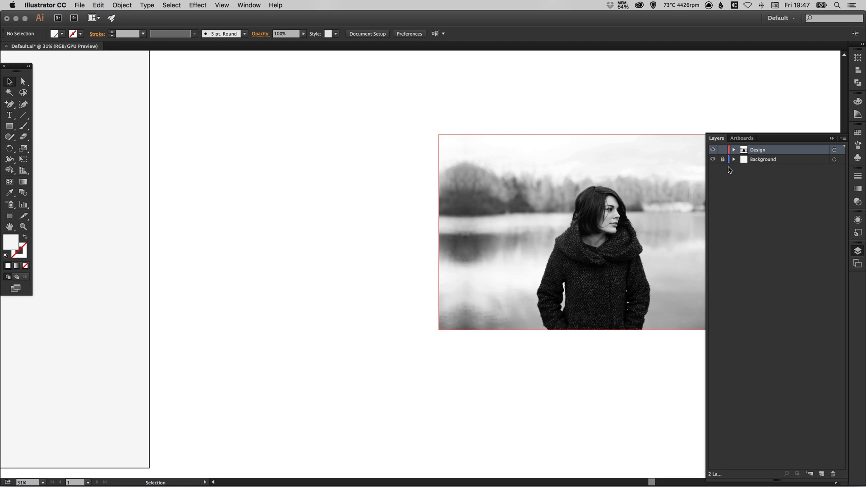
- Move the photo on the Design layer closer to the artboard, to about X 4008 px, Y 670 px
{"action": "left_click_drag", "start_coordinate": [412, 127], "coordinate": [539, 231]}
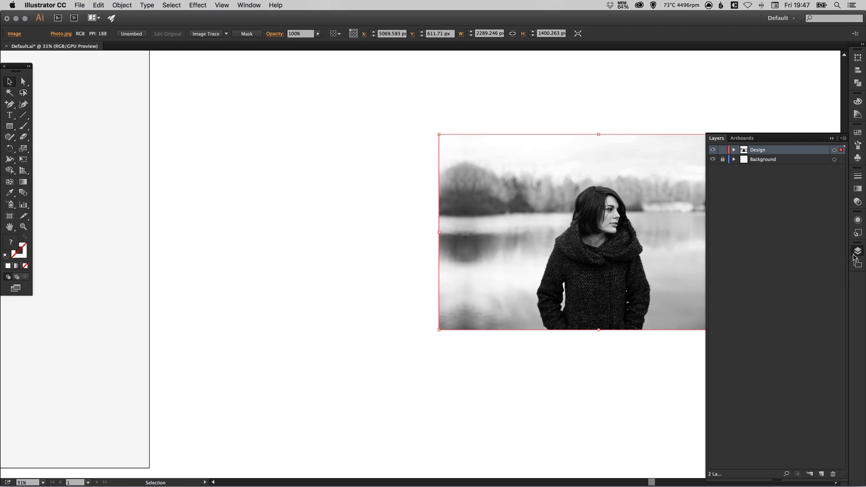
{"action": "scroll", "coordinate": [531, 220], "scroll_direction": "left", "scroll_amount": 3}
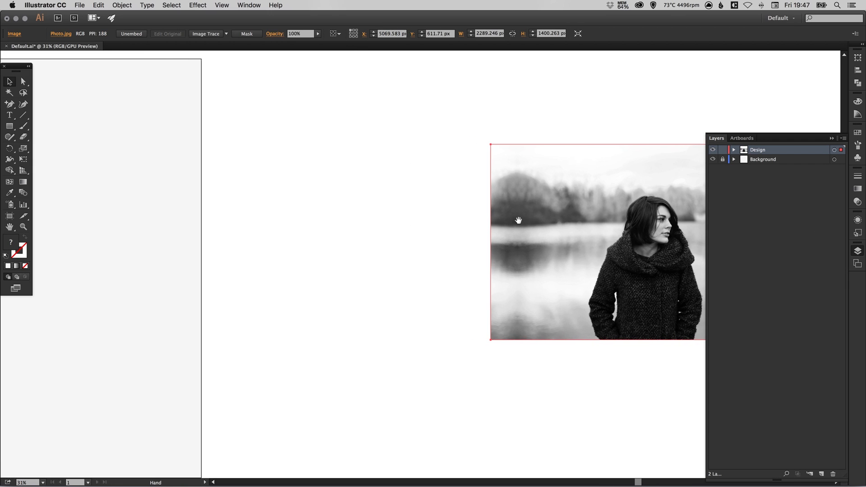
{"action": "left_click_drag", "start_coordinate": [578, 234], "coordinate": [443, 243]}
{"action": "scroll", "coordinate": [469, 220], "scroll_direction": "left", "scroll_amount": 2}
{"action": "scroll", "coordinate": [468, 221], "scroll_direction": "left", "scroll_amount": 2}
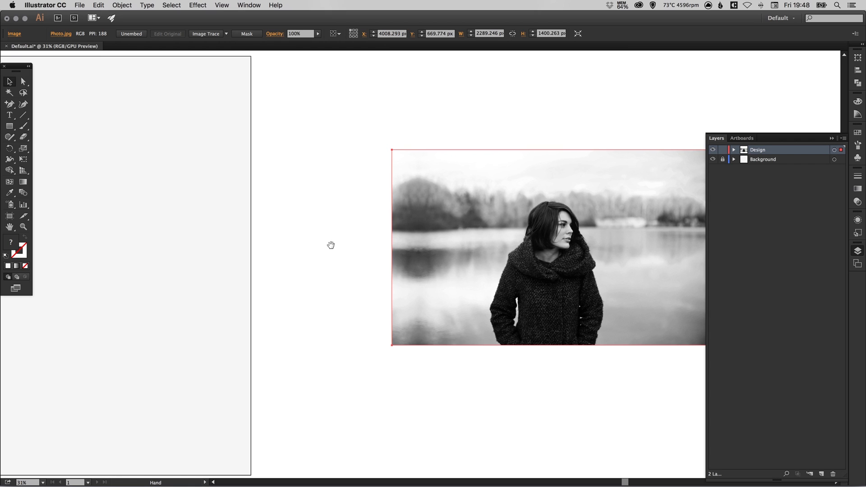
{"action": "left_click_drag", "start_coordinate": [331, 246], "coordinate": [584, 230]}
{"action": "scroll", "coordinate": [421, 244], "scroll_direction": "left", "scroll_amount": 3}
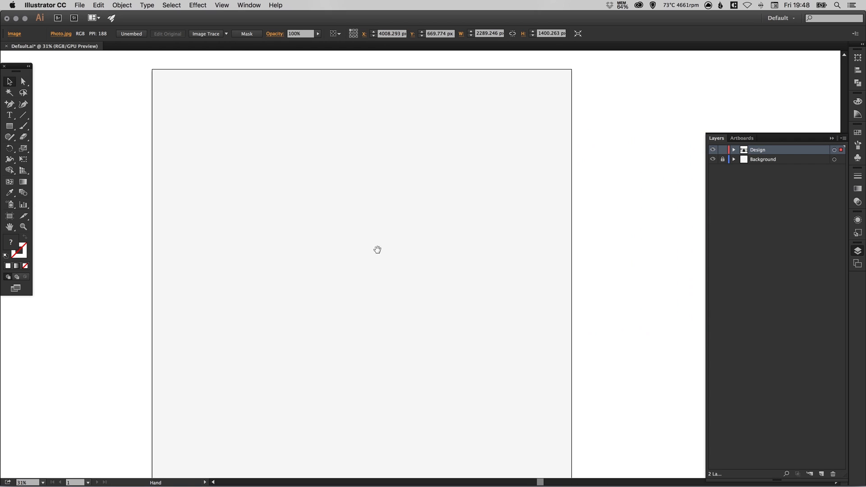
- Draw a rectangle about 776 × 492 px on the artboard at 100% zoom
{"action": "left_click", "coordinate": [9, 126]}
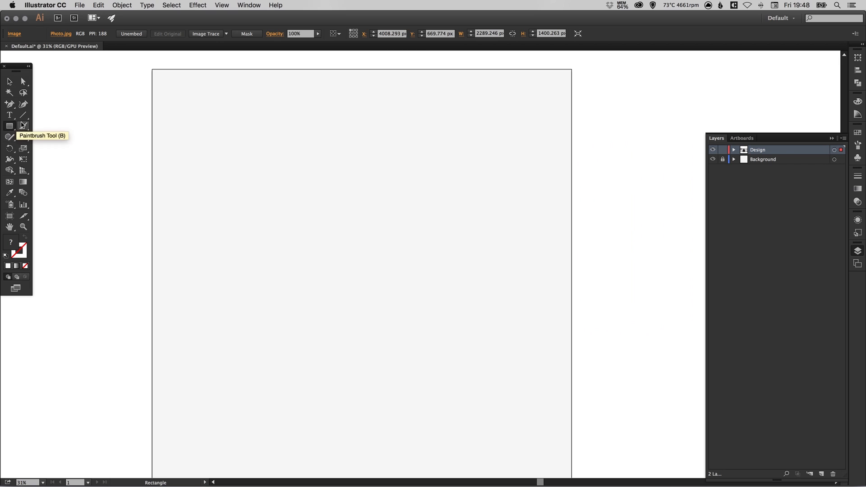
{"action": "key", "text": "super+1"}
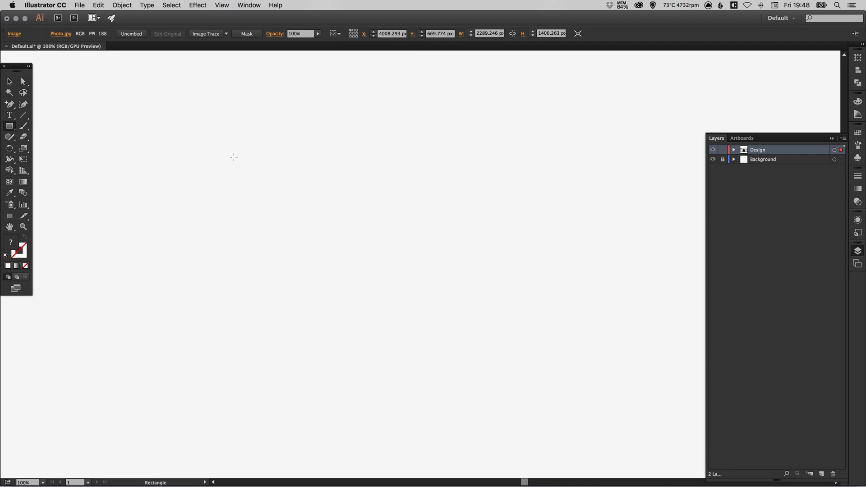
{"action": "left_click_drag", "start_coordinate": [207, 145], "coordinate": [557, 367]}
{"action": "key", "text": "v"}
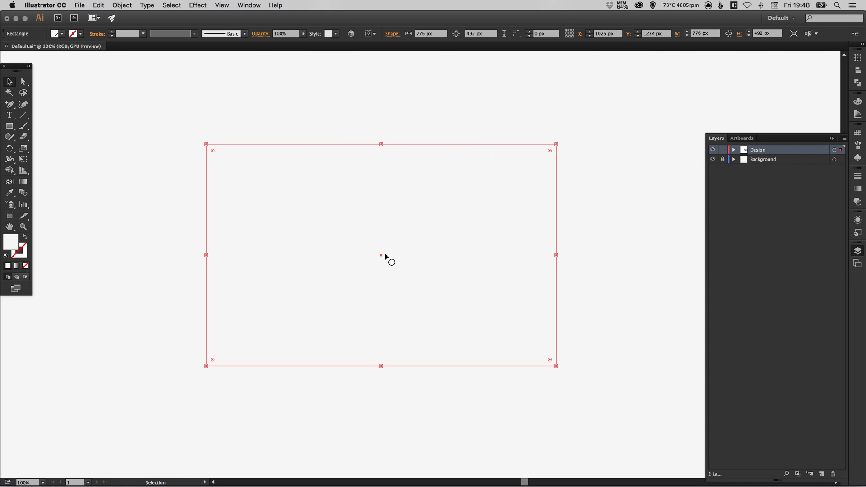
- Fill the rectangle with the White swatch, set as a global color, and move the rectangle slightly up and to the right
{"action": "left_click", "coordinate": [858, 133]}
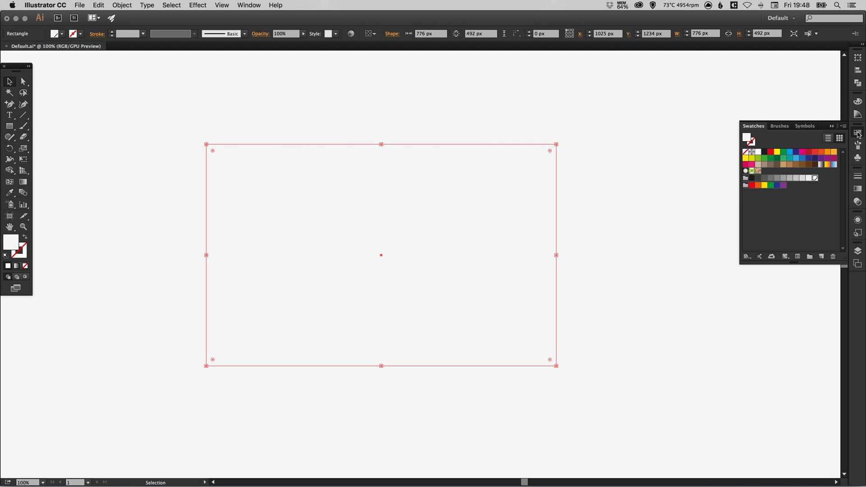
{"action": "double_click", "coordinate": [759, 153]}
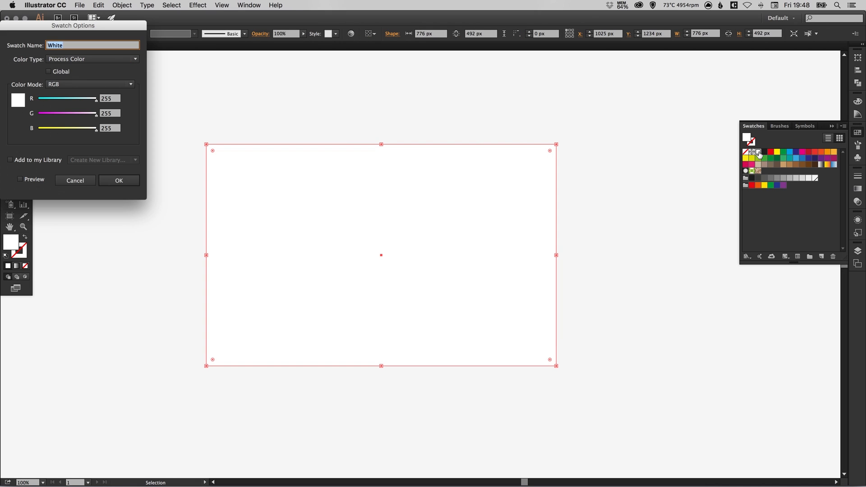
{"action": "left_click", "coordinate": [50, 73]}
{"action": "left_click", "coordinate": [119, 181]}
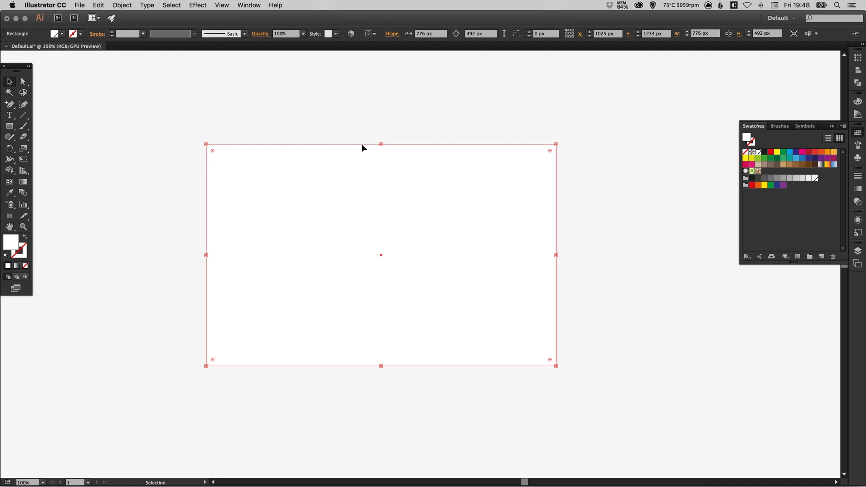
{"action": "left_click", "coordinate": [374, 140]}
{"action": "left_click_drag", "start_coordinate": [369, 170], "coordinate": [397, 161]}
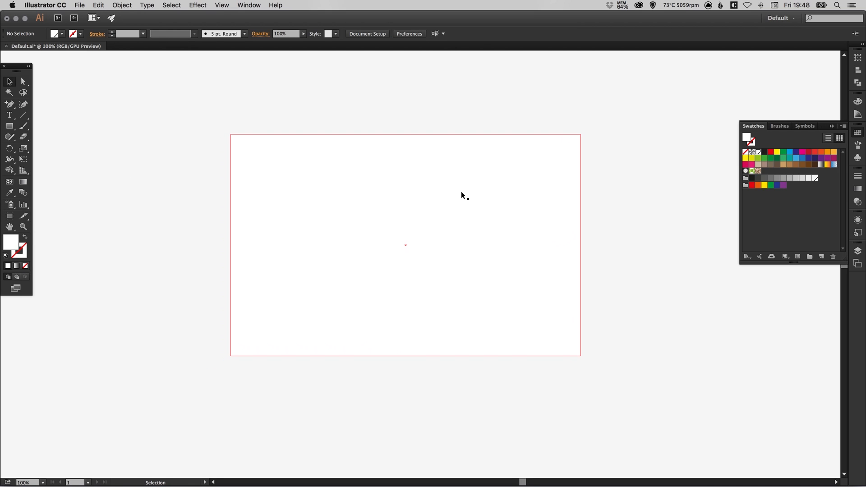
- Draw a circle about 289 px across over the rectangle's top edge and fill it with a mid-gray swatch
{"action": "left_click", "coordinate": [10, 127]}
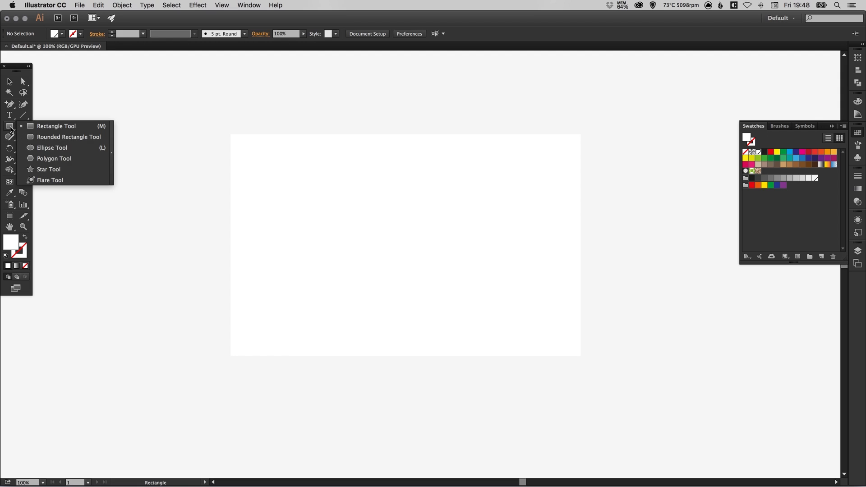
{"action": "left_click", "coordinate": [41, 149]}
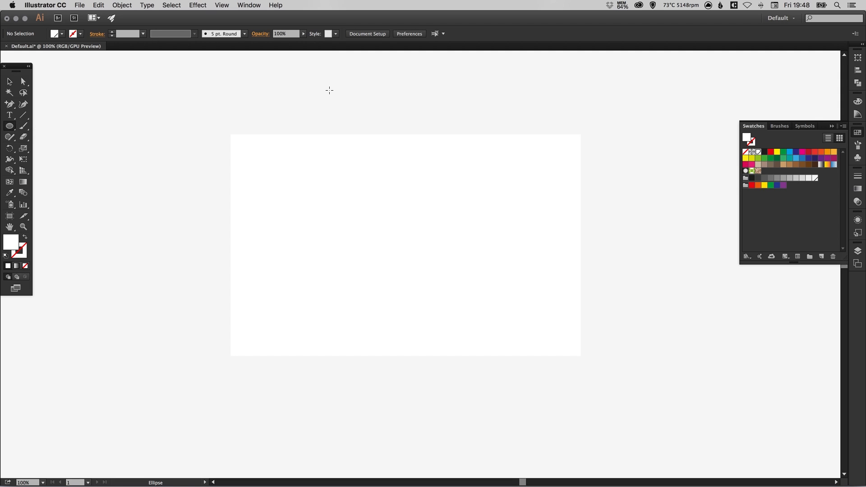
{"action": "left_click_drag", "start_coordinate": [328, 85], "coordinate": [458, 216]}
{"action": "key", "text": "v"}
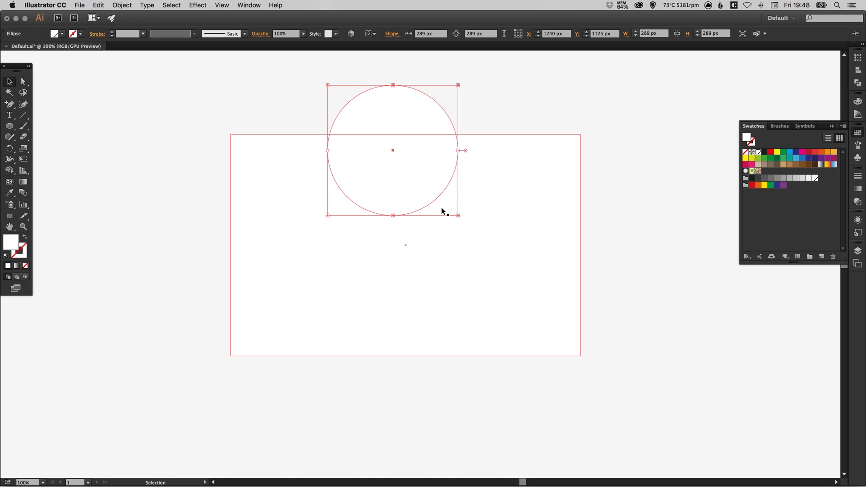
{"action": "left_click", "coordinate": [784, 178]}
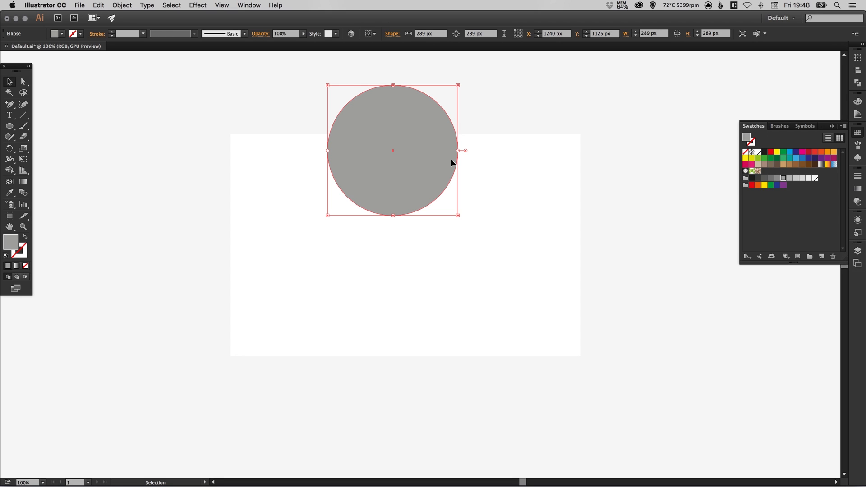
- Center the gray circle horizontally in the upper part of the white rectangle and extend the rectangle's bottom edge about 40 px downward on screen
{"action": "left_click_drag", "start_coordinate": [451, 161], "coordinate": [443, 235]}
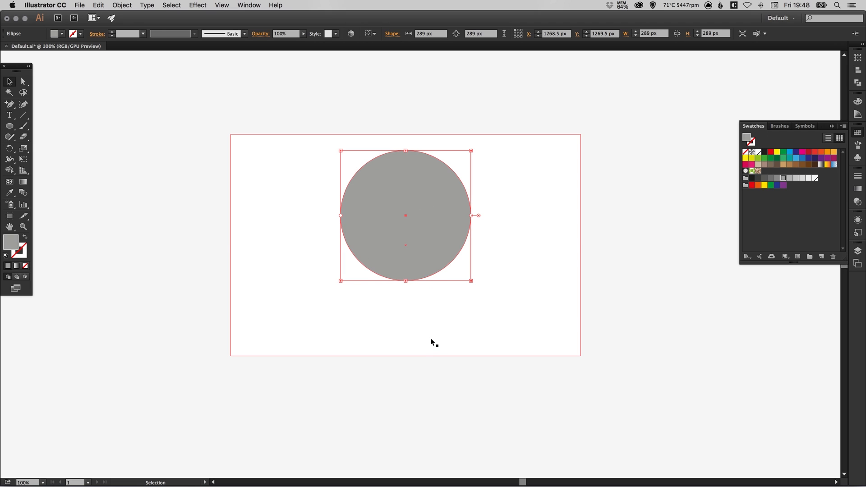
{"action": "left_click", "coordinate": [422, 349]}
{"action": "left_click_drag", "start_coordinate": [407, 359], "coordinate": [405, 392]}
{"action": "left_click", "coordinate": [205, 301]}
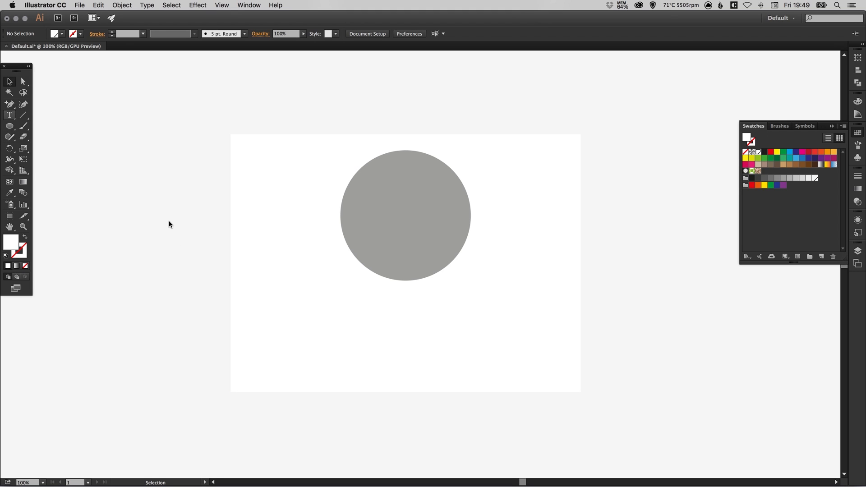
- Add the point text "Likes" above the white rectangle and set its size to 24 pt
{"action": "key", "text": "t"}
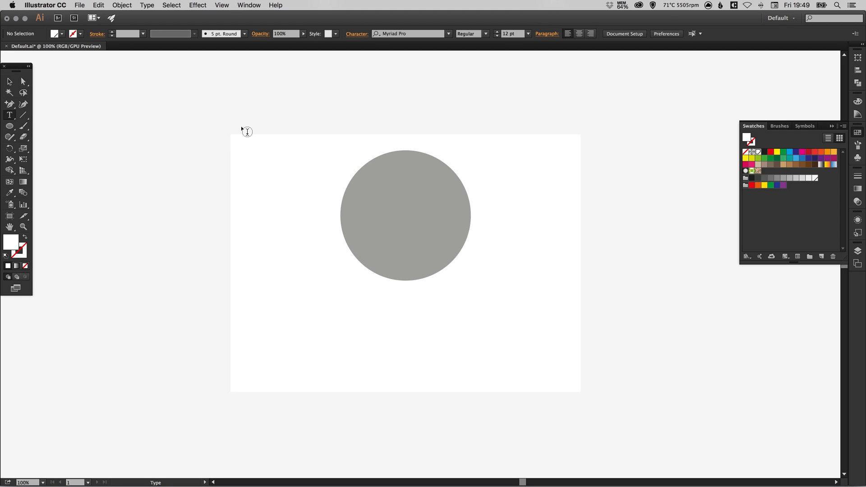
{"action": "left_click", "coordinate": [305, 86]}
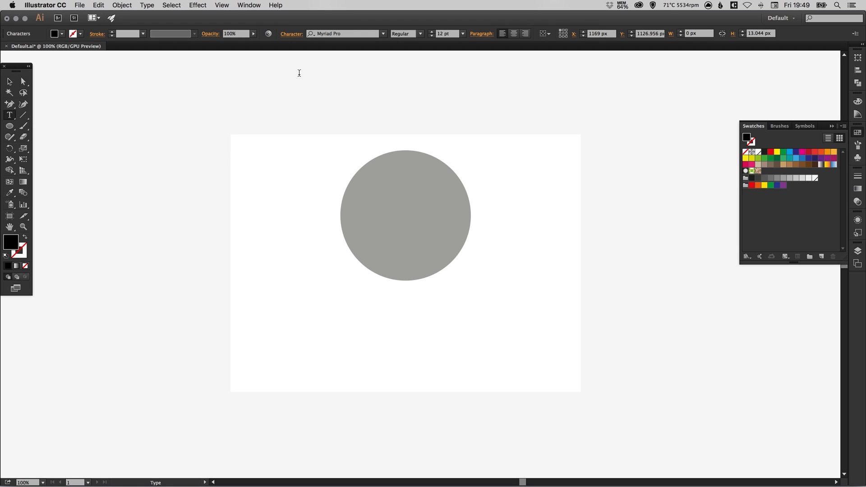
{"action": "type", "text": "Likes"}
{"action": "key", "text": "super+a"}
{"action": "left_click", "coordinate": [463, 37]}
{"action": "left_click", "coordinate": [474, 148]}
- Insert the number 25 on its own line above "Likes" and center-align both lines
{"action": "left_click", "coordinate": [297, 86]}
{"action": "key", "text": "Return"}
{"action": "key", "text": "super+a"}
{"action": "left_click", "coordinate": [515, 35]}
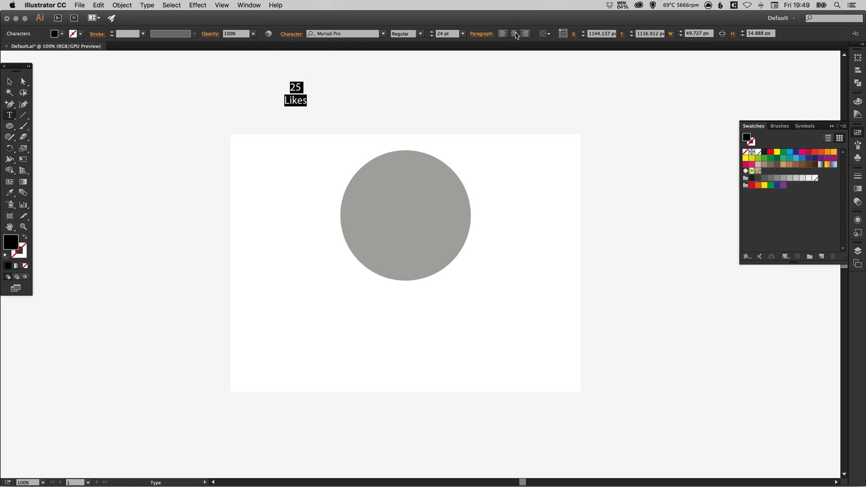
- Set the font of both text lines to Helvetica Neue Thin
{"action": "left_click", "coordinate": [363, 33]}
{"action": "type", "text": "helve"}
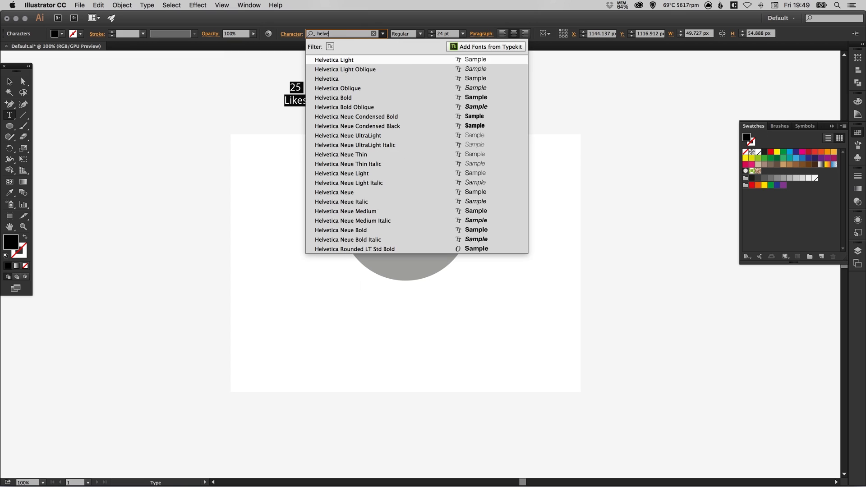
{"action": "left_click", "coordinate": [374, 156]}
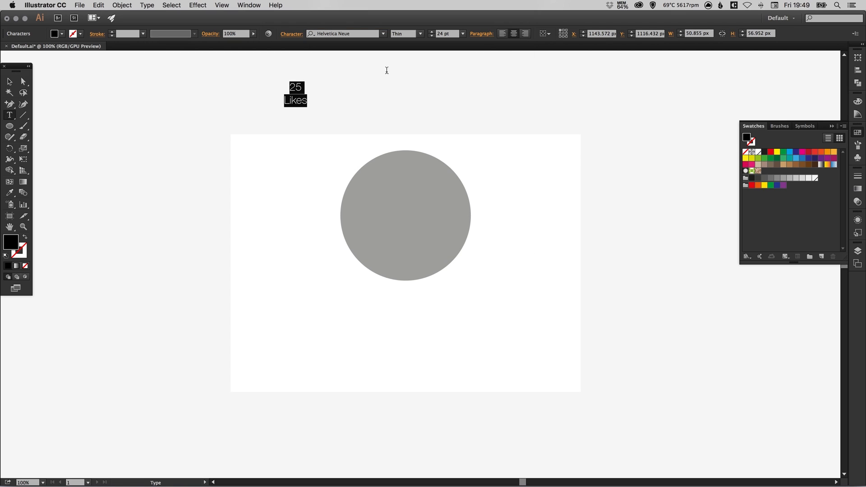
{"action": "left_click", "coordinate": [421, 34]}
{"action": "left_click", "coordinate": [421, 34]}
{"action": "left_click", "coordinate": [420, 34]}
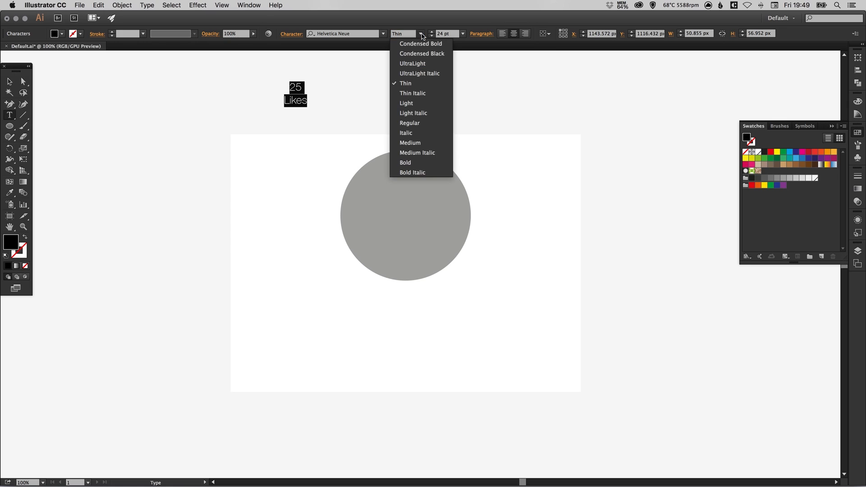
{"action": "left_click", "coordinate": [420, 34]}
- Set the font size of both text lines to 30 pt
{"action": "left_click", "coordinate": [431, 32]}
{"action": "left_click", "coordinate": [431, 32]}
{"action": "left_click", "coordinate": [431, 32]}
{"action": "left_click", "coordinate": [431, 32]}
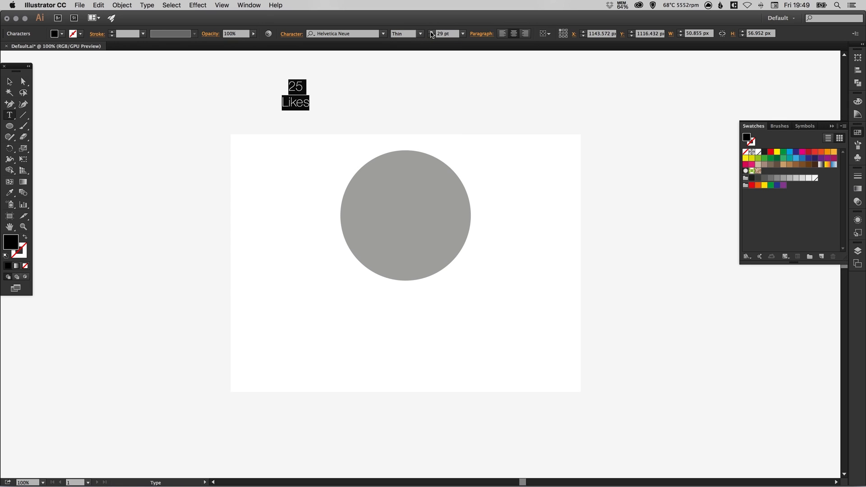
{"action": "left_click", "coordinate": [431, 32]}
{"action": "left_click", "coordinate": [431, 32]}
{"action": "left_click", "coordinate": [431, 32]}
{"action": "left_click", "coordinate": [431, 33]}
{"action": "left_click", "coordinate": [431, 35]}
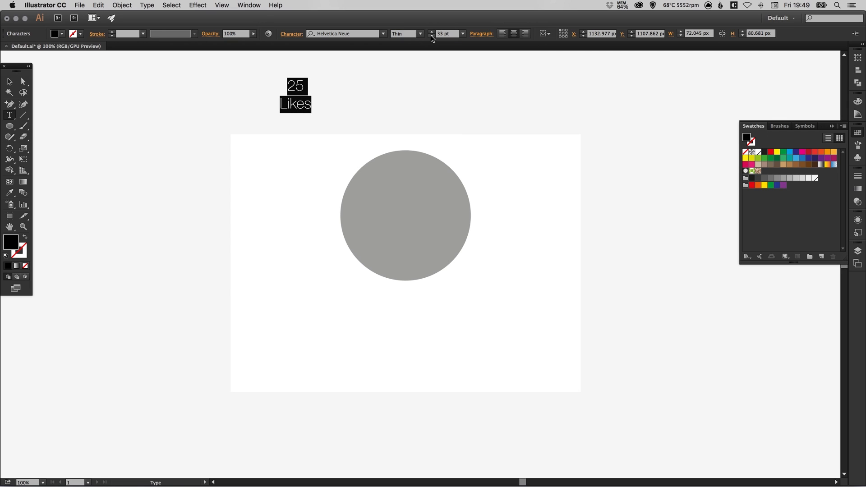
{"action": "left_click", "coordinate": [431, 36]}
- Increase the font size of only the "25" so it is larger than "Likes"
{"action": "left_click", "coordinate": [302, 81]}
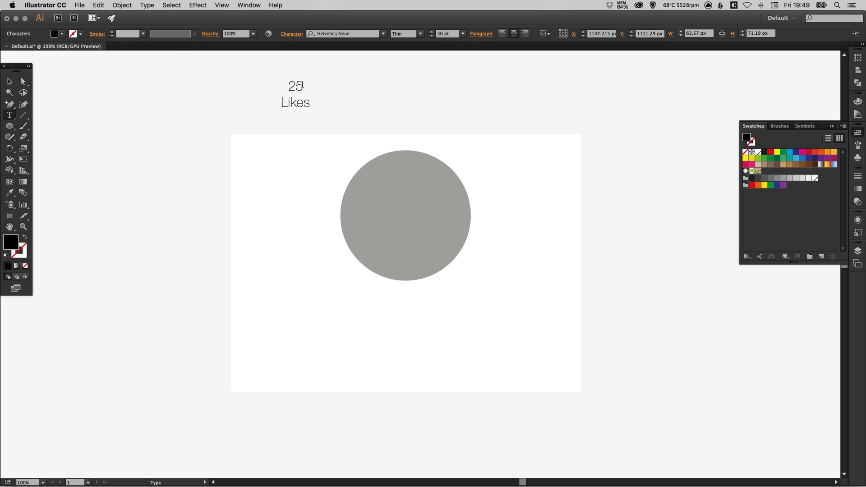
{"action": "left_click_drag", "start_coordinate": [303, 85], "coordinate": [286, 86]}
{"action": "left_click_drag", "start_coordinate": [431, 31], "coordinate": [431, 32]}
{"action": "key", "text": "Escape"}
{"action": "left_click", "coordinate": [9, 81]}
- Move the "25 Likes" text into the lower-left area of the white rectangle, below the circle
{"action": "left_click_drag", "start_coordinate": [296, 85], "coordinate": [168, 229]}
{"action": "left_click", "coordinate": [161, 274]}
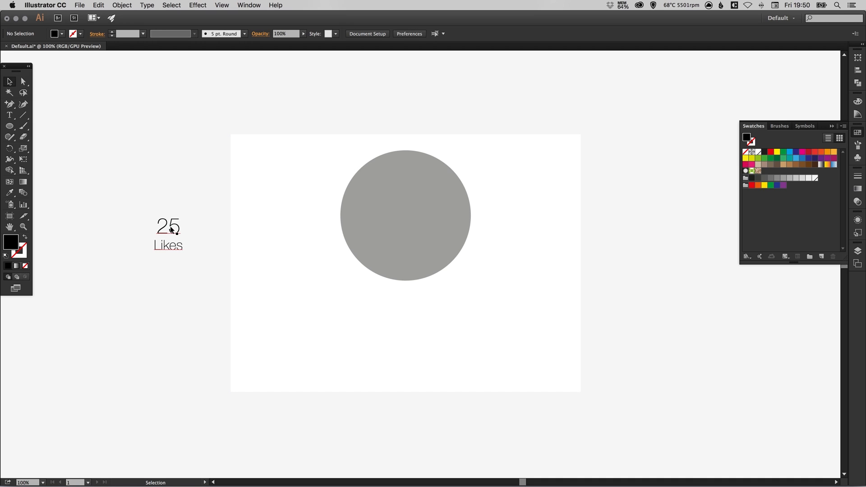
{"action": "left_click_drag", "start_coordinate": [171, 228], "coordinate": [295, 333]}
{"action": "left_click", "coordinate": [158, 329]}
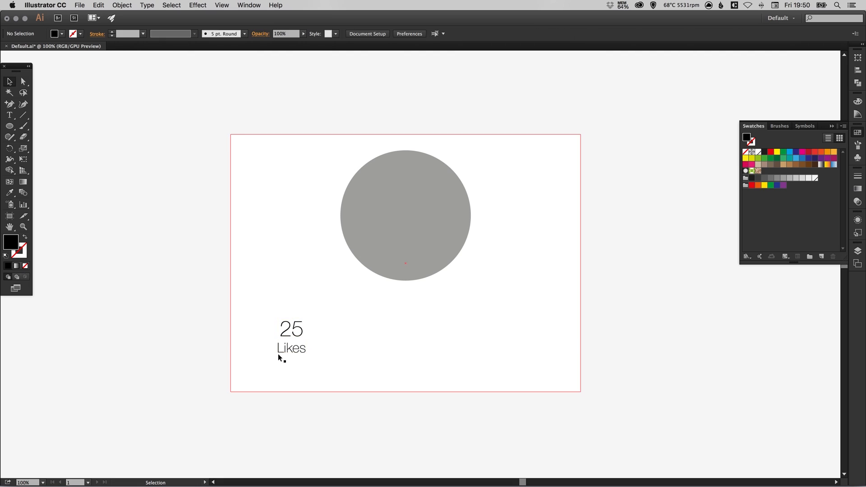
- Scale the "25 Likes" text to about 79 × 107 px and place two copies in a row to its right
{"action": "left_click", "coordinate": [294, 332]}
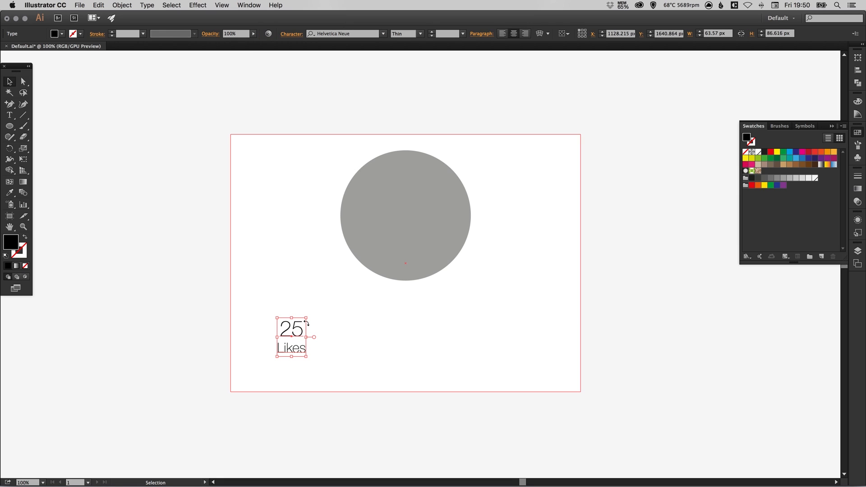
{"action": "mouse_move", "coordinate": [307, 318]}
{"action": "left_mouse_down"}
{"action": "mouse_move", "coordinate": [313, 306]}
{"action": "mouse_move", "coordinate": [301, 333]}
{"action": "left_mouse_up"}
{"action": "left_click", "coordinate": [175, 342]}
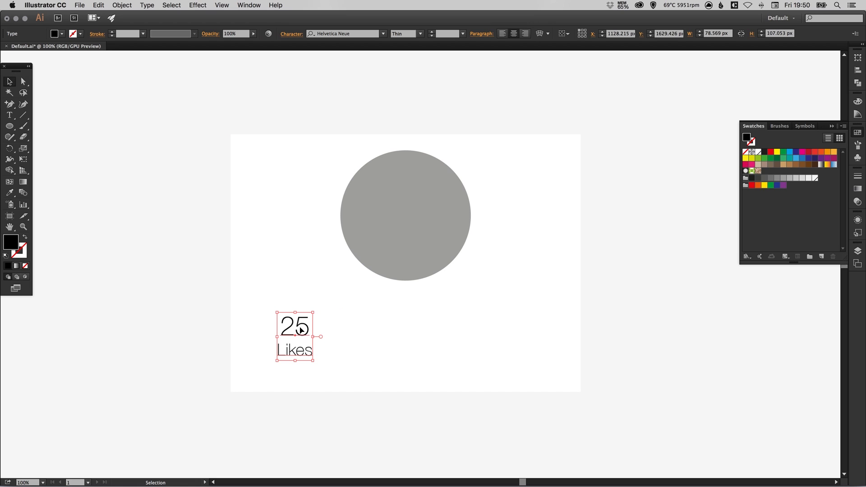
{"action": "left_click_drag", "start_coordinate": [302, 330], "coordinate": [523, 318]}
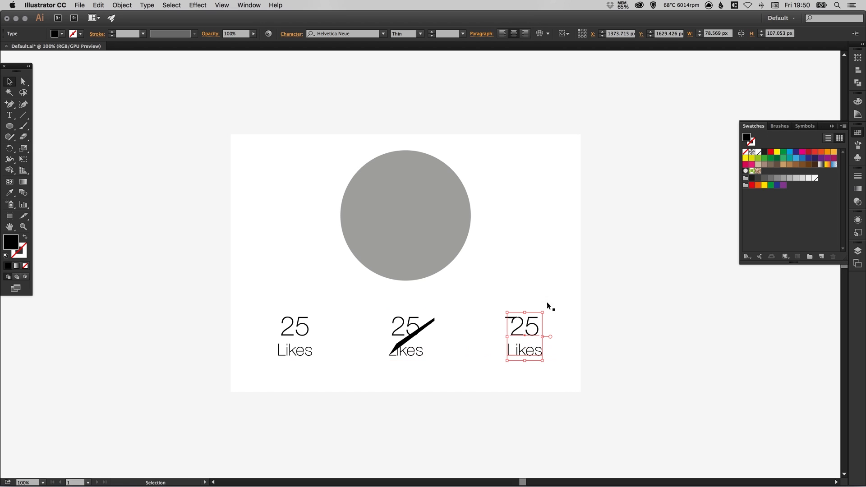
{"action": "left_click", "coordinate": [672, 270]}
- Replace the word "Likes" in the middle text copy with "Shares"
{"action": "scroll", "coordinate": [408, 335], "scroll_direction": "down", "scroll_amount": 1}
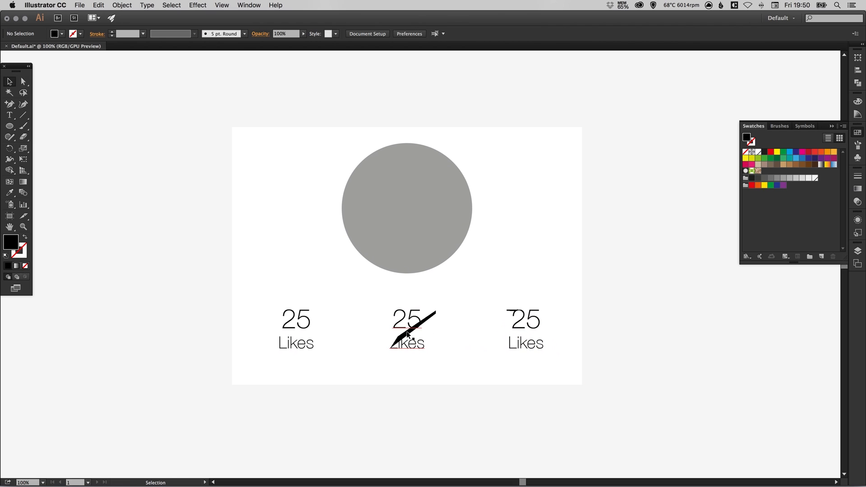
{"action": "key", "text": "super+space"}
{"action": "left_click", "coordinate": [410, 328], "text": "super"}
{"action": "left_click_drag", "start_coordinate": [415, 287], "coordinate": [432, 323]}
{"action": "key", "text": "t"}
{"action": "type", "text": "Shares"}
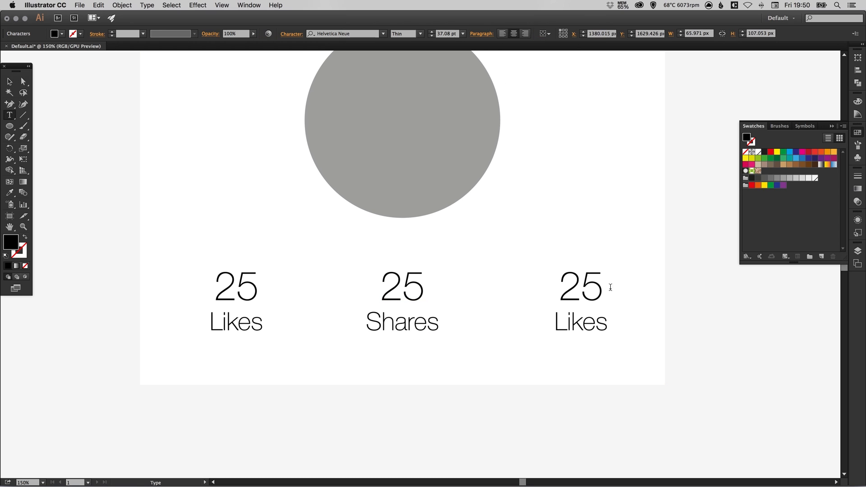
- Replace "Likes" in the rightmost text copy with "Followers" and shift that text left to about X 1591 px
{"action": "left_click_drag", "start_coordinate": [558, 321], "coordinate": [614, 322]}
{"action": "type", "text": "Fo"}
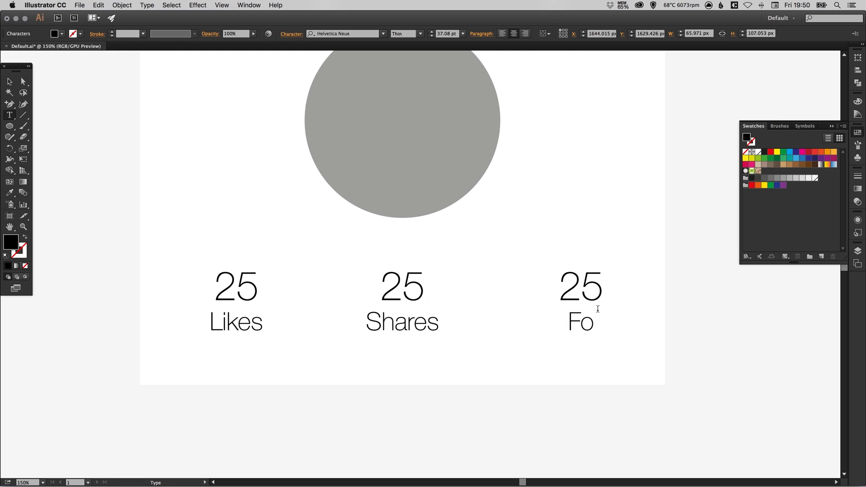
{"action": "type", "text": "llowers"}
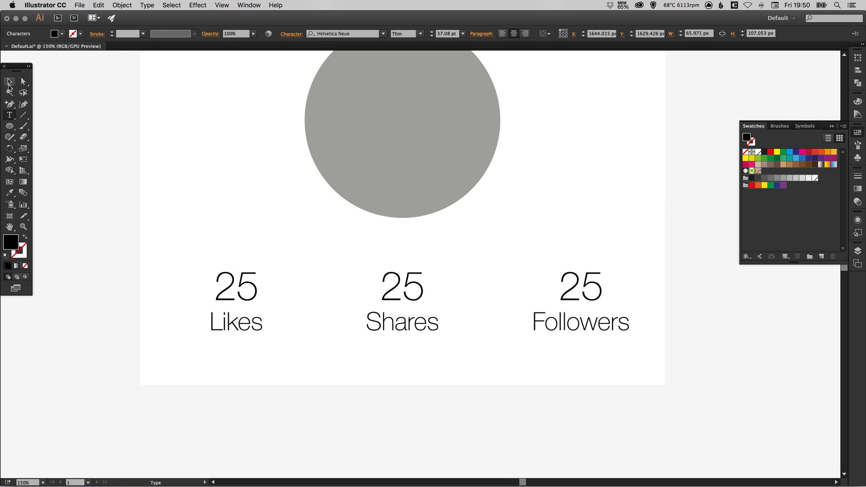
{"action": "left_click", "coordinate": [10, 81]}
{"action": "key", "text": "super+minus"}
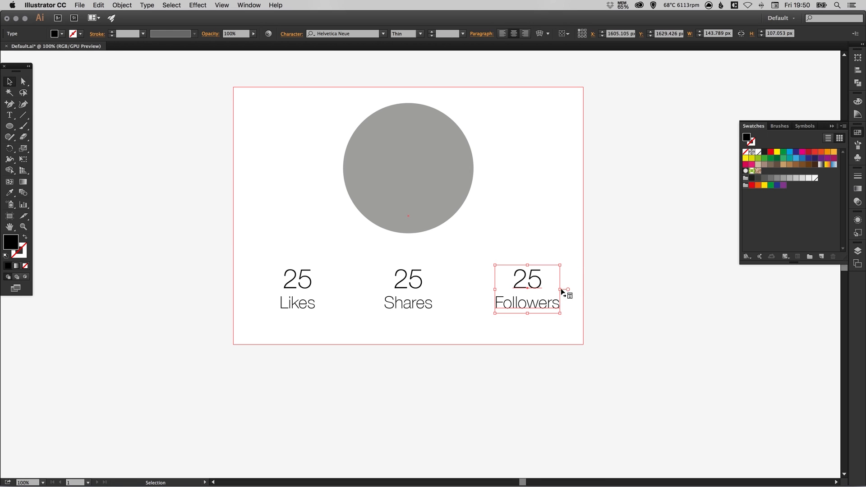
{"action": "left_click_drag", "start_coordinate": [528, 281], "coordinate": [522, 280]}
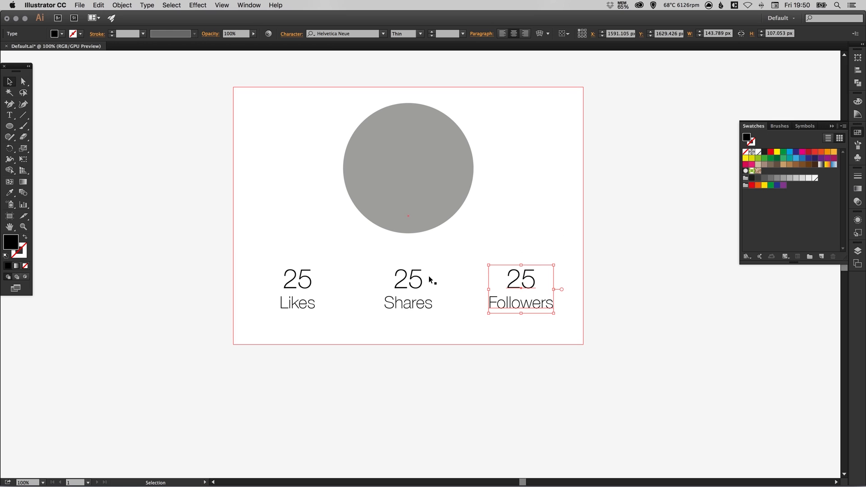
- Change the number above "Shares" to 13
{"action": "key", "text": "t"}
{"action": "left_click_drag", "start_coordinate": [425, 280], "coordinate": [392, 281]}
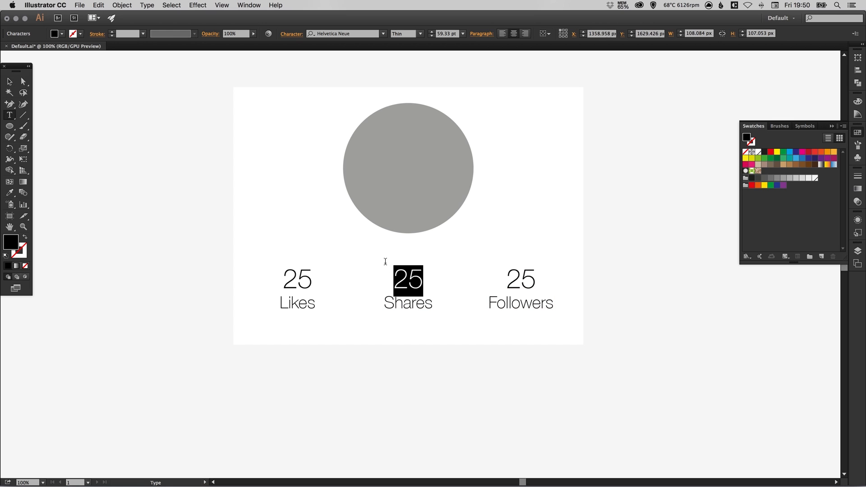
{"action": "type", "text": "13"}
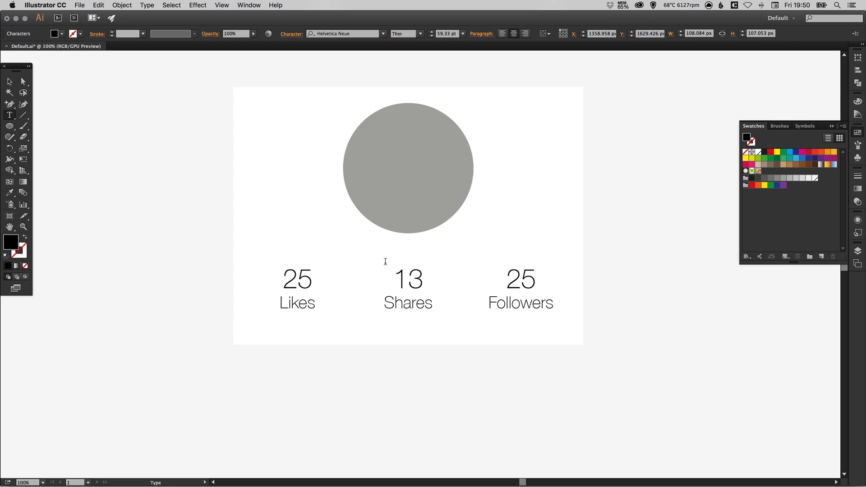
- Change the number above "Followers" to 3k
{"action": "double_click", "coordinate": [510, 281]}
{"action": "left_click", "coordinate": [858, 132]}
{"action": "left_click", "coordinate": [511, 285]}
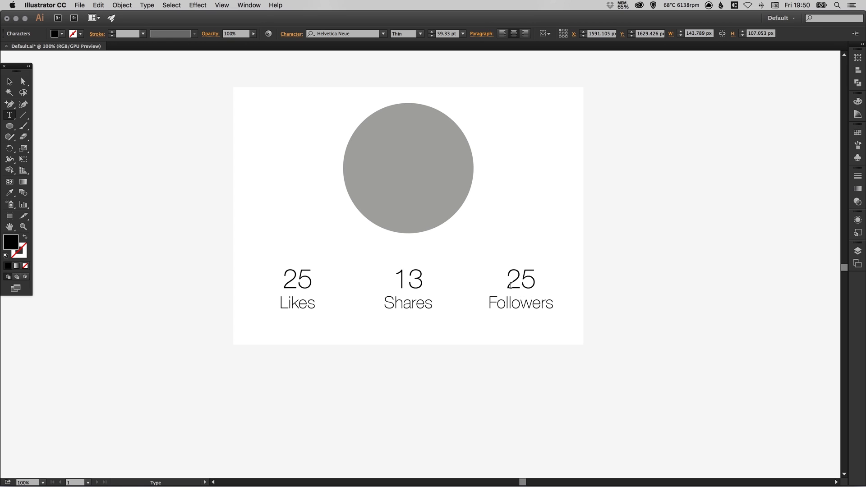
{"action": "left_click_drag", "start_coordinate": [510, 286], "coordinate": [536, 279]}
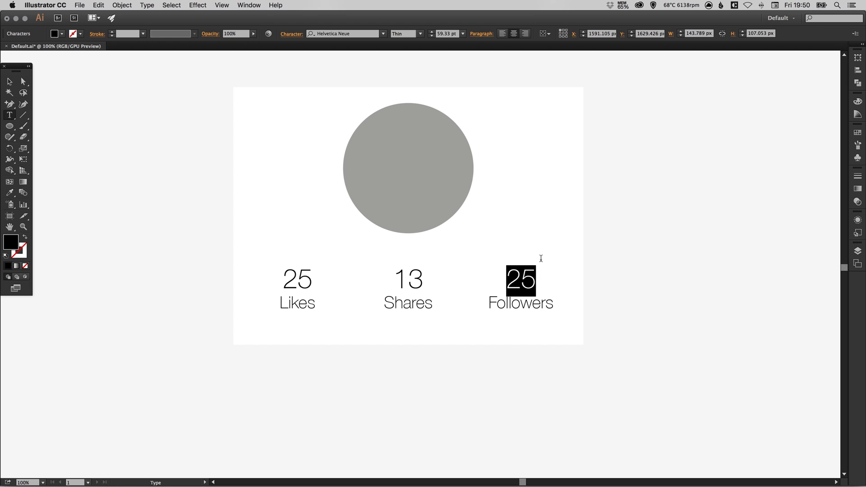
{"action": "type", "text": "3k"}
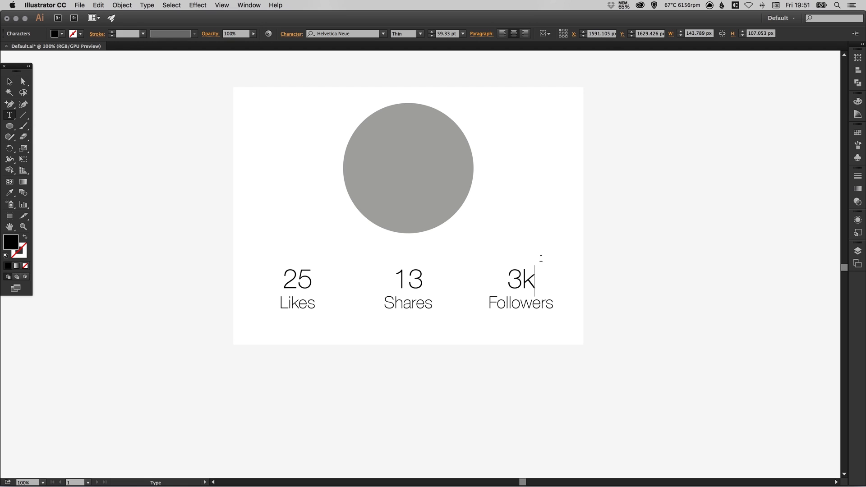
{"action": "key", "text": "Escape"}
- Shift the "3k Followers" text slightly left, farther in from the card's edge
{"action": "left_click", "coordinate": [532, 290]}
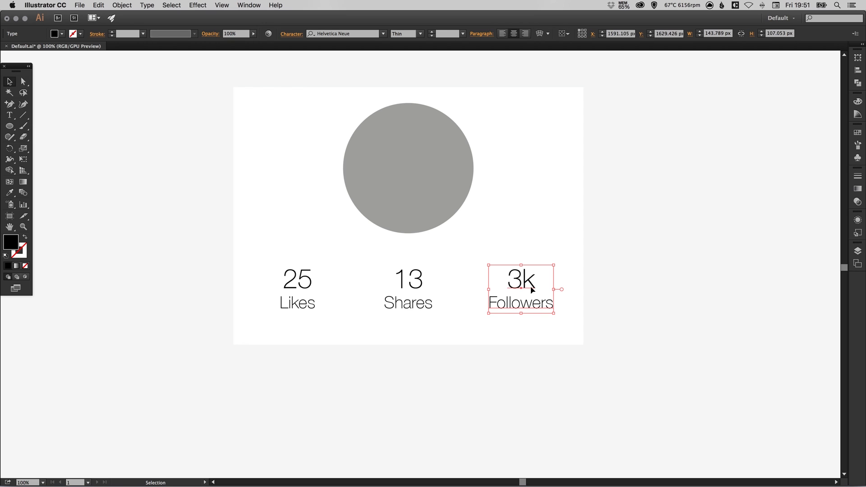
{"action": "left_click_drag", "start_coordinate": [532, 291], "coordinate": [522, 290]}
{"action": "left_click_drag", "start_coordinate": [417, 284], "coordinate": [411, 285]}
{"action": "left_click", "coordinate": [411, 364]}
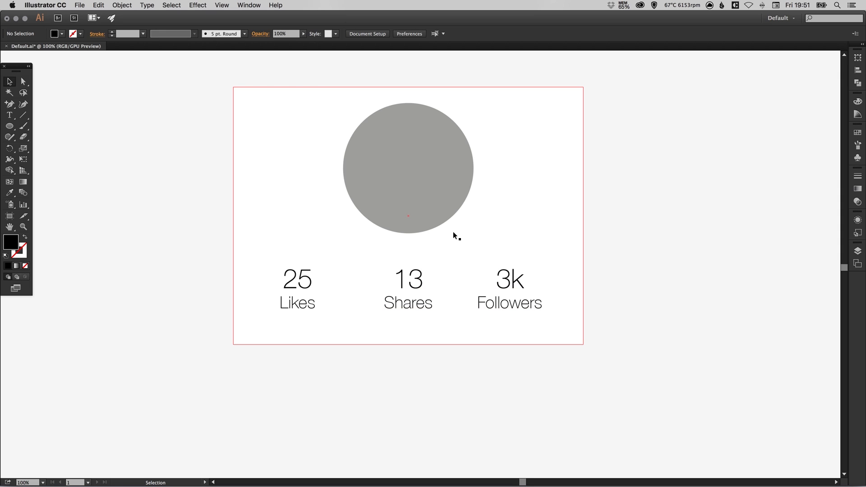
- Distribute the Likes, Shares and Followers texts evenly across the row by their horizontal centers
{"action": "left_click", "coordinate": [299, 274]}
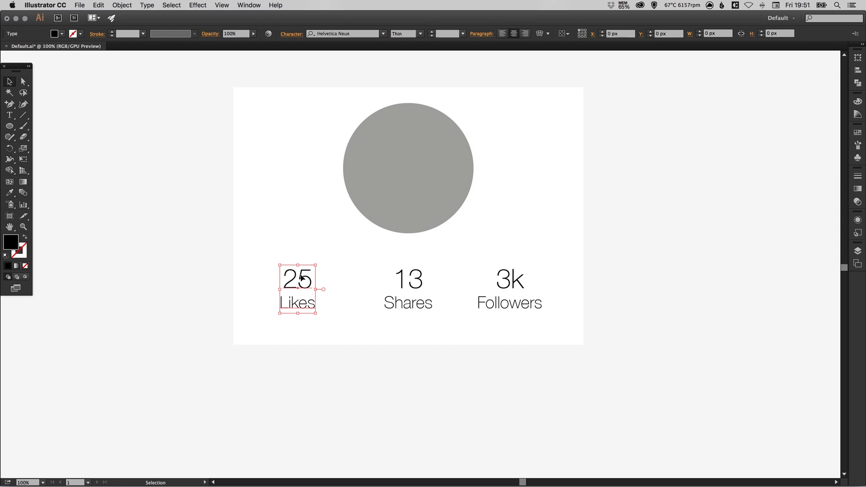
{"action": "left_click", "coordinate": [408, 280], "text": "shift"}
{"action": "left_click", "coordinate": [505, 280], "text": "shift"}
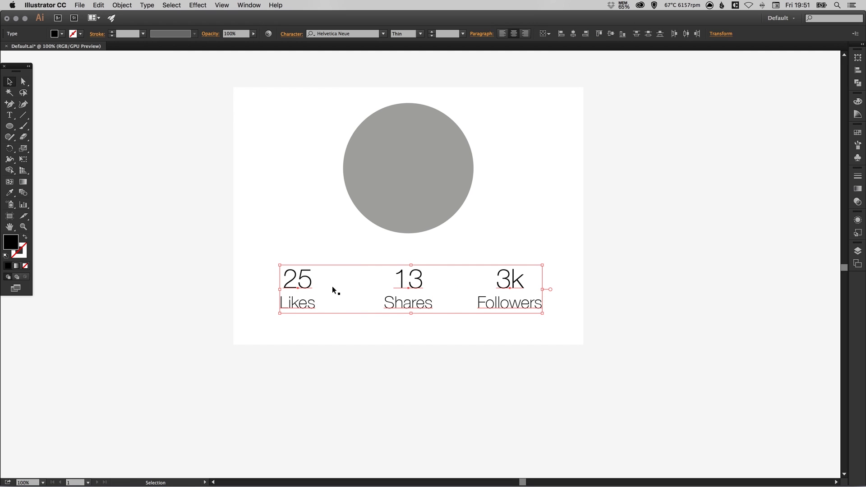
{"action": "left_click", "coordinate": [687, 35]}
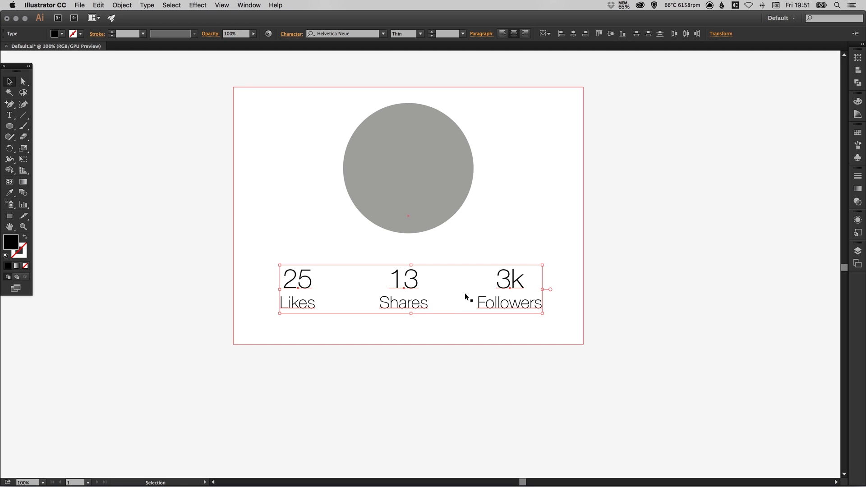
{"action": "left_click", "coordinate": [654, 267]}
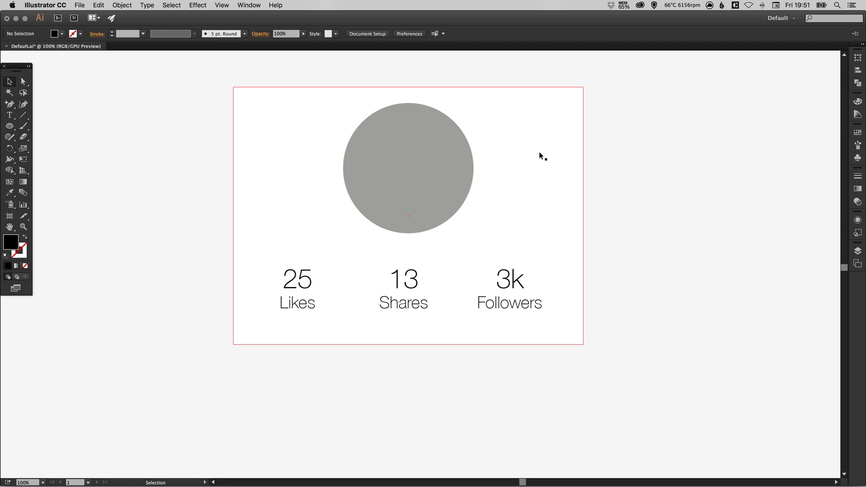
- Group the Likes, Shares and Followers texts into one object
{"action": "left_click", "coordinate": [302, 281]}
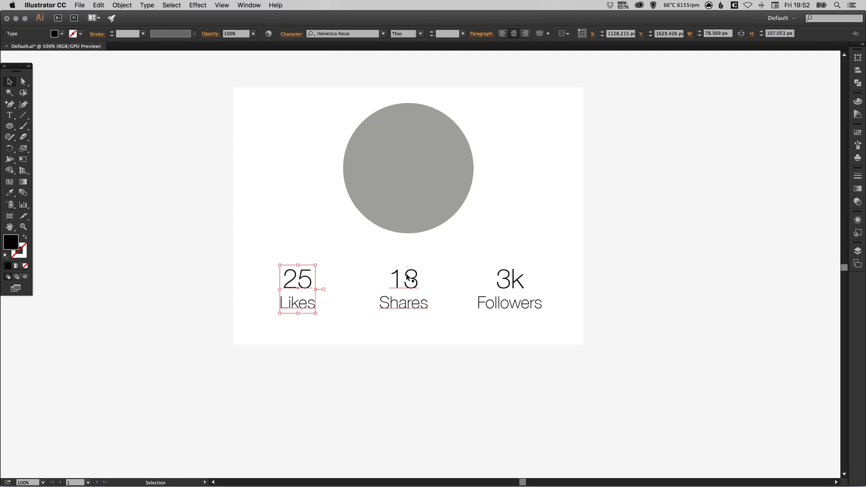
{"action": "left_click", "coordinate": [415, 279], "text": "shift"}
{"action": "left_click", "coordinate": [509, 280], "text": "shift"}
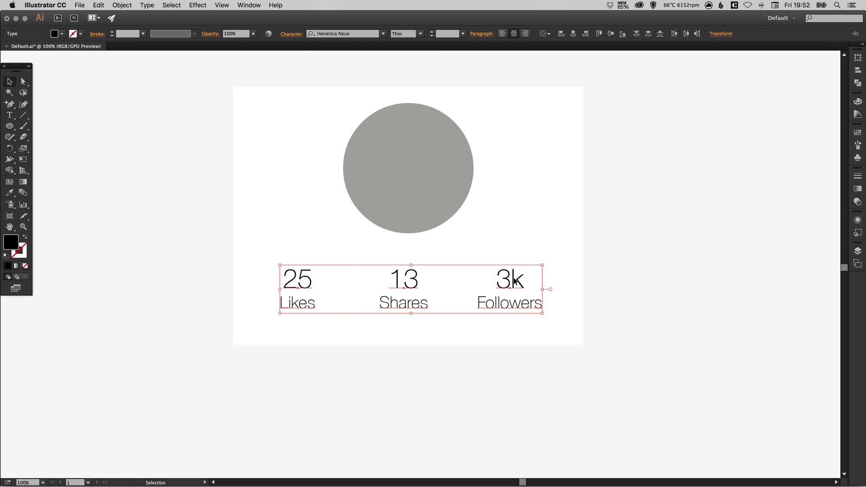
{"action": "left_click", "coordinate": [126, 5]}
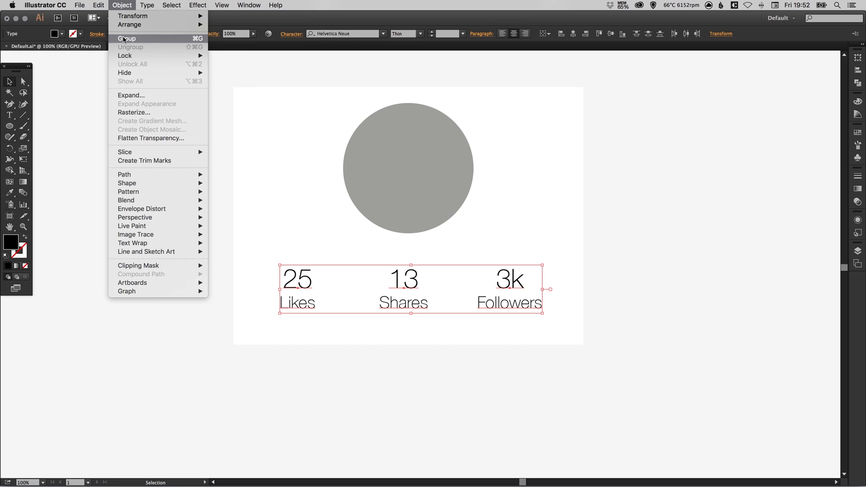
{"action": "left_click", "coordinate": [125, 39]}
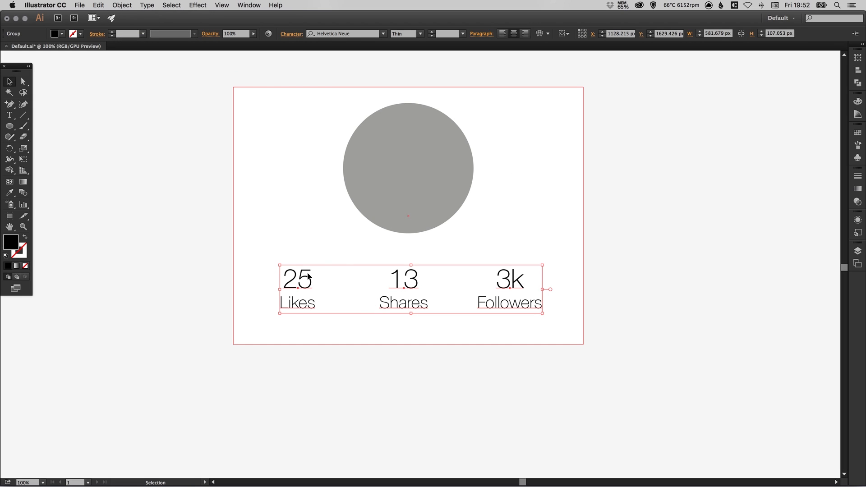
{"action": "left_click_drag", "start_coordinate": [309, 278], "coordinate": [411, 309]}
{"action": "key", "text": "super+z"}
{"action": "key", "text": "super+z"}
- Align the white card, gray circle and text group to one another by their horizontal centers
{"action": "left_click_drag", "start_coordinate": [205, 418], "coordinate": [439, 161]}
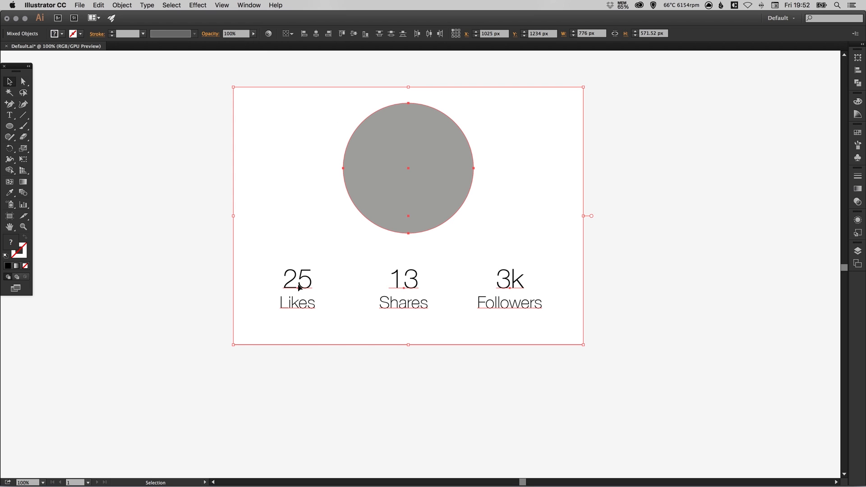
{"action": "left_click", "coordinate": [317, 34]}
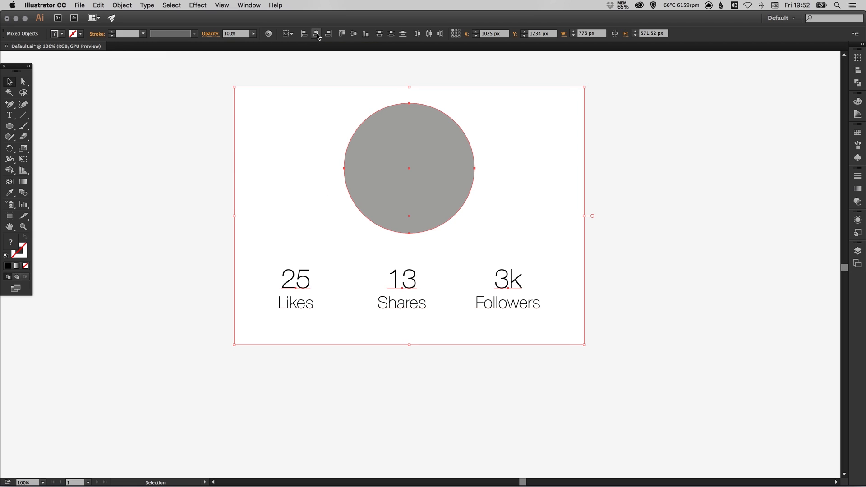
{"action": "left_click", "coordinate": [662, 156]}
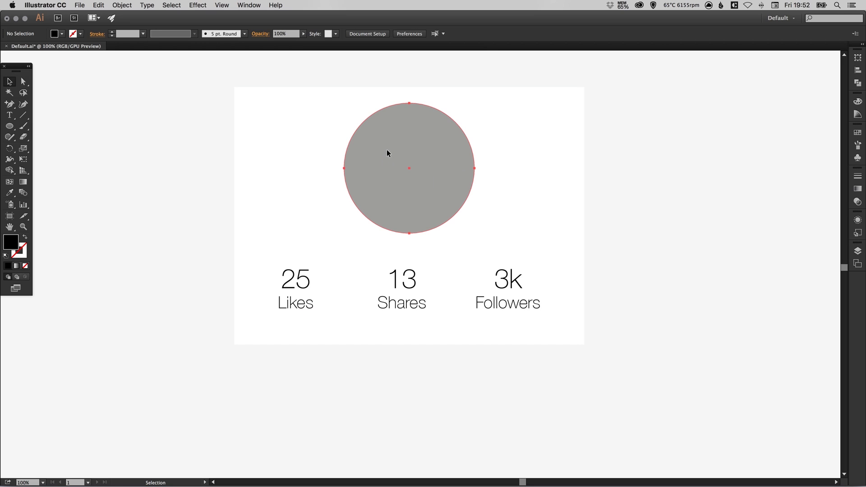
- Move the gray circle straight down a little, to about Y 1285.5 px, keeping it centered on the card
{"action": "left_click_drag", "start_coordinate": [387, 151], "coordinate": [400, 156]}
{"action": "left_click", "coordinate": [622, 162]}
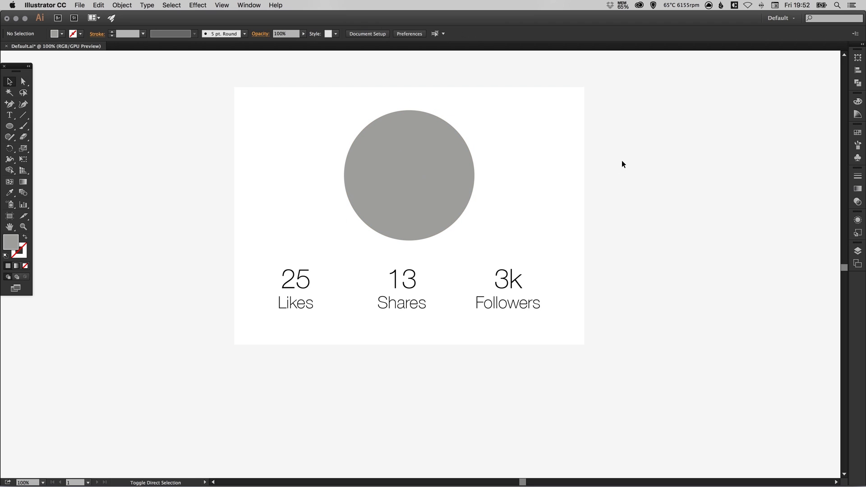
{"action": "left_click", "coordinate": [408, 287]}
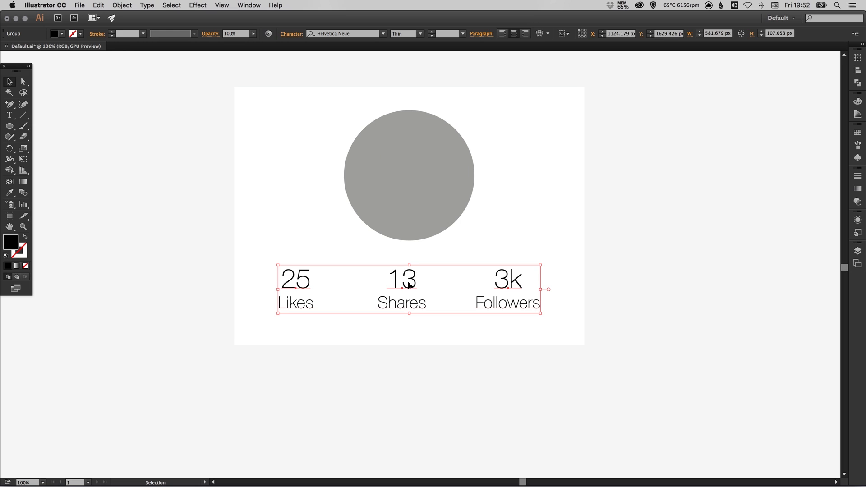
{"action": "left_click", "coordinate": [421, 226]}
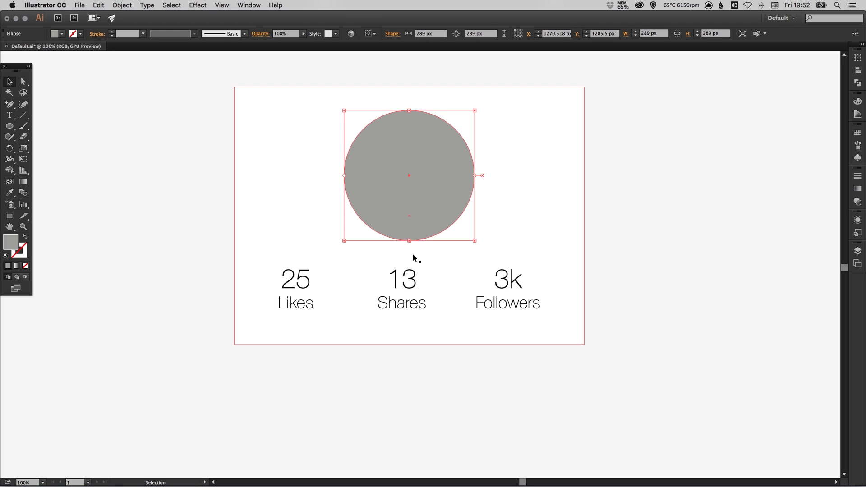
{"action": "left_click", "coordinate": [624, 195]}
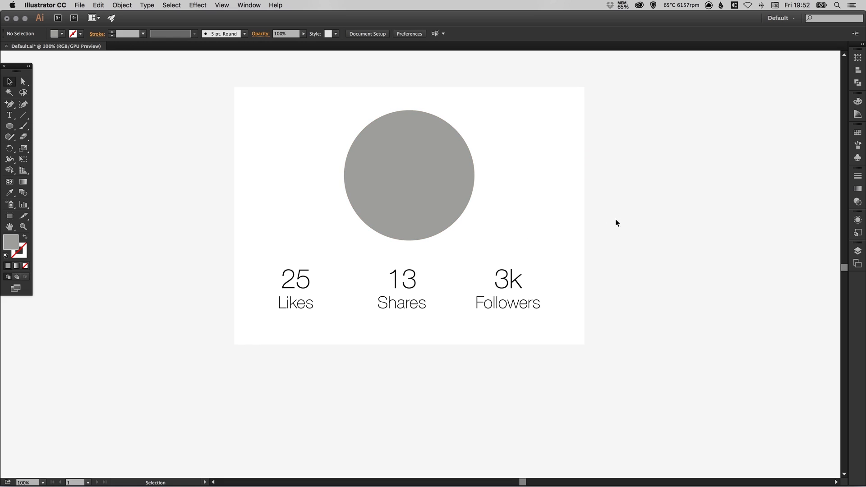
- Bring the photo lying beside the artboard next to the card and scale it proportionally to about 1786 × 1093 px
{"action": "key", "text": "space"}
{"action": "left_click_drag", "start_coordinate": [554, 235], "coordinate": [529, 241]}
{"action": "key", "text": "super+minus"}
{"action": "key", "text": "space"}
{"action": "left_click_drag", "start_coordinate": [595, 207], "coordinate": [309, 212]}
{"action": "left_click_drag", "start_coordinate": [677, 228], "coordinate": [203, 261]}
{"action": "key", "text": "space"}
{"action": "left_click_drag", "start_coordinate": [358, 248], "coordinate": [502, 292]}
{"action": "key", "text": "super+minus"}
{"action": "key", "text": "space"}
{"action": "left_click_drag", "start_coordinate": [434, 236], "coordinate": [296, 228]}
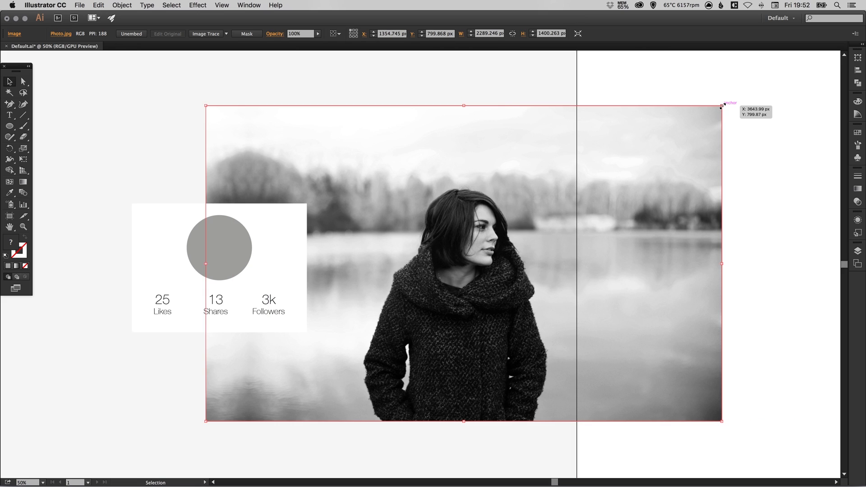
{"action": "left_click_drag", "start_coordinate": [721, 105], "coordinate": [609, 163]}
- Move the photo behind the card, to about X 551, Y 1012 px
{"action": "key", "text": "space"}
{"action": "left_click_drag", "start_coordinate": [342, 228], "coordinate": [446, 231]}
{"action": "left_click_drag", "start_coordinate": [536, 255], "coordinate": [355, 233]}
{"action": "key", "text": "space"}
{"action": "left_click_drag", "start_coordinate": [440, 245], "coordinate": [478, 237]}
- Center the photo horizontally behind the card at about X 522, Y 954 px
{"action": "key", "text": "z"}
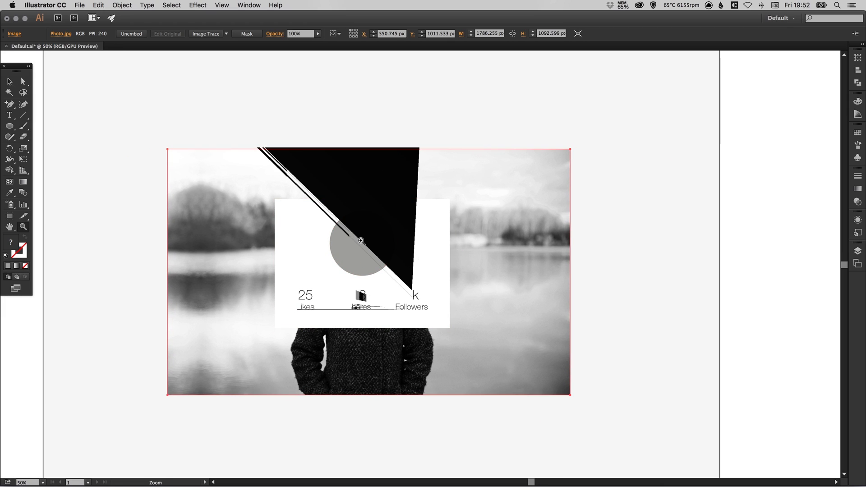
{"action": "left_click", "coordinate": [361, 241]}
{"action": "scroll", "coordinate": [441, 269], "scroll_direction": "down", "scroll_amount": 1}
{"action": "scroll", "coordinate": [441, 269], "scroll_direction": "right", "scroll_amount": 1}
{"action": "key", "text": "v"}
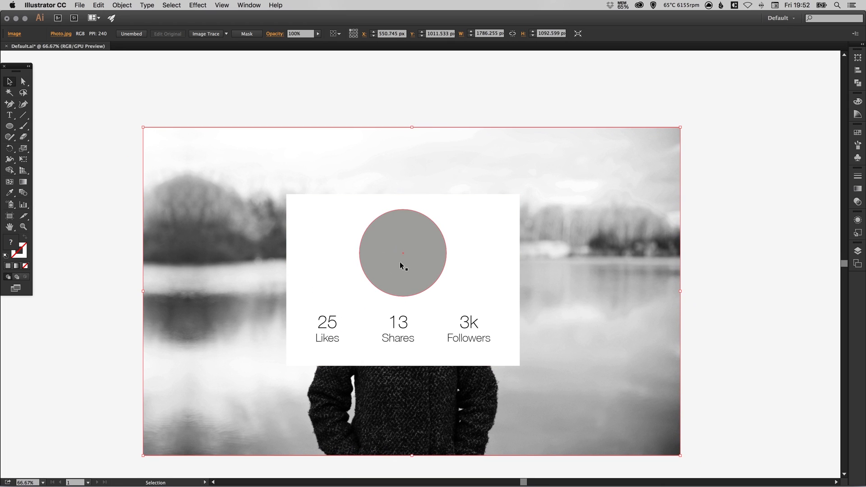
{"action": "scroll", "coordinate": [550, 260], "scroll_direction": "right", "scroll_amount": 1}
{"action": "key", "text": "super+minus"}
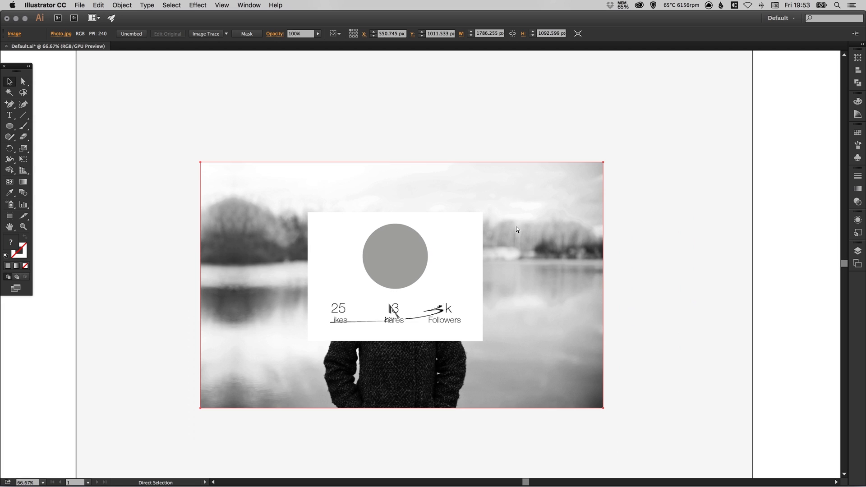
{"action": "key", "text": "super+plus"}
{"action": "key", "text": "space"}
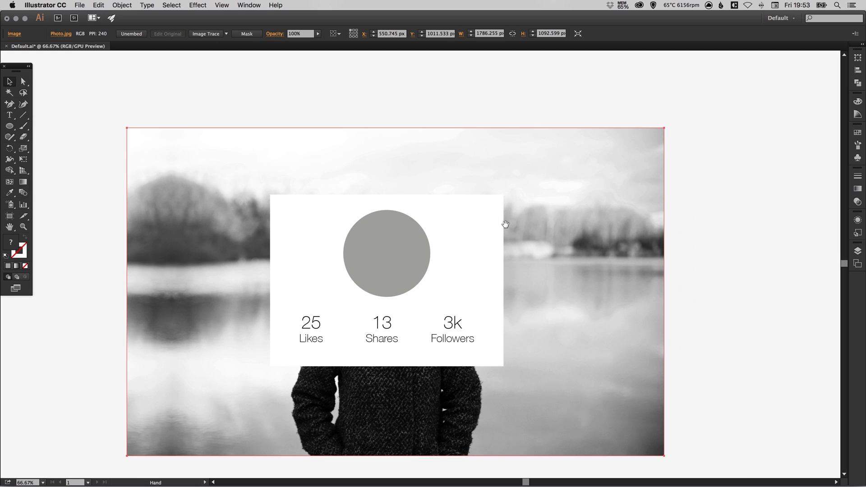
{"action": "scroll", "coordinate": [506, 224], "scroll_direction": "down", "scroll_amount": 3}
{"action": "scroll", "coordinate": [506, 225], "scroll_direction": "right", "scroll_amount": 1}
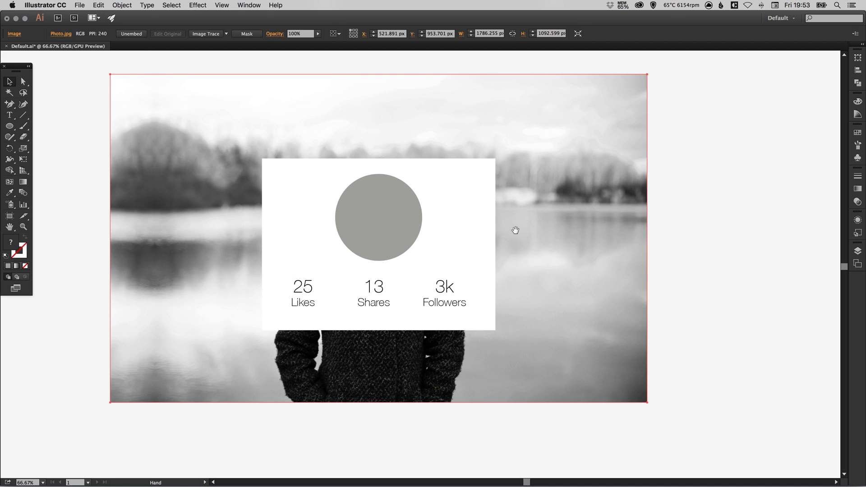
{"action": "scroll", "coordinate": [541, 235], "scroll_direction": "up", "scroll_amount": 1}
{"action": "scroll", "coordinate": [542, 235], "scroll_direction": "left", "scroll_amount": 1}
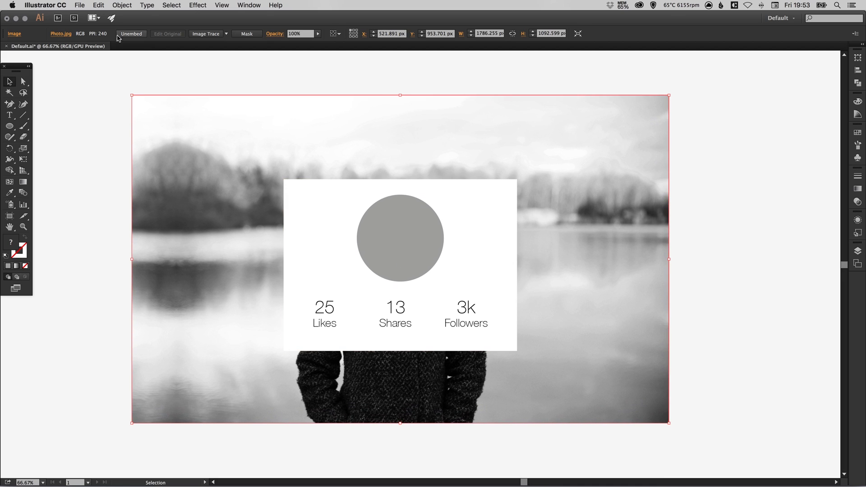
- Bring the photo to the front of the stacking order
{"action": "left_click", "coordinate": [122, 5]}
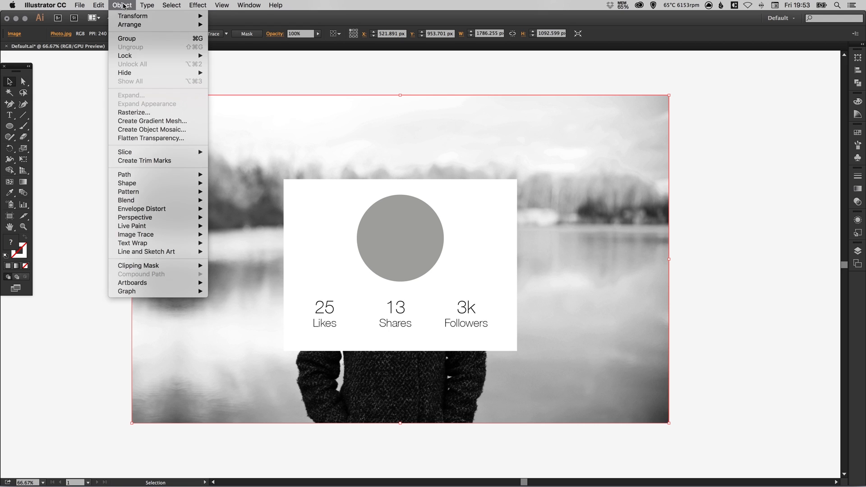
{"action": "mouse_move", "coordinate": [123, 25]}
{"action": "left_click", "coordinate": [236, 24]}
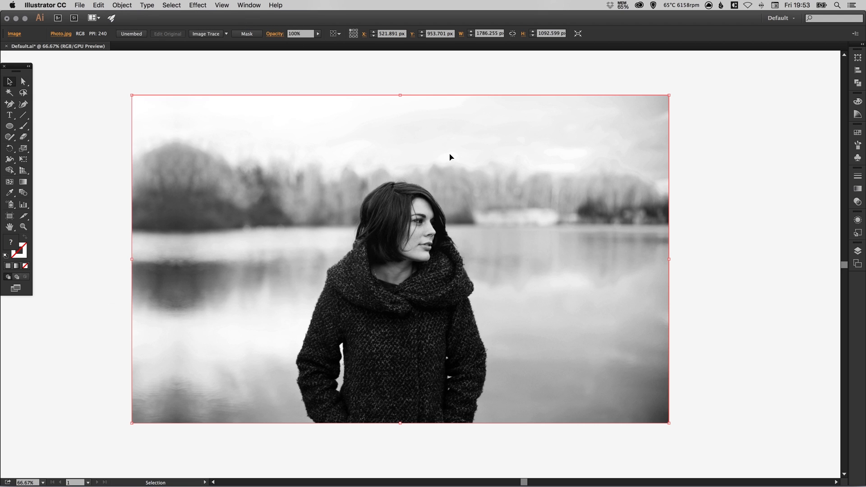
- Move the photo straight down to about Y 1335 px, leaving the top of the gray circle exposed
{"action": "left_click_drag", "start_coordinate": [378, 179], "coordinate": [465, 299]}
{"action": "left_click_drag", "start_coordinate": [456, 241], "coordinate": [460, 269]}
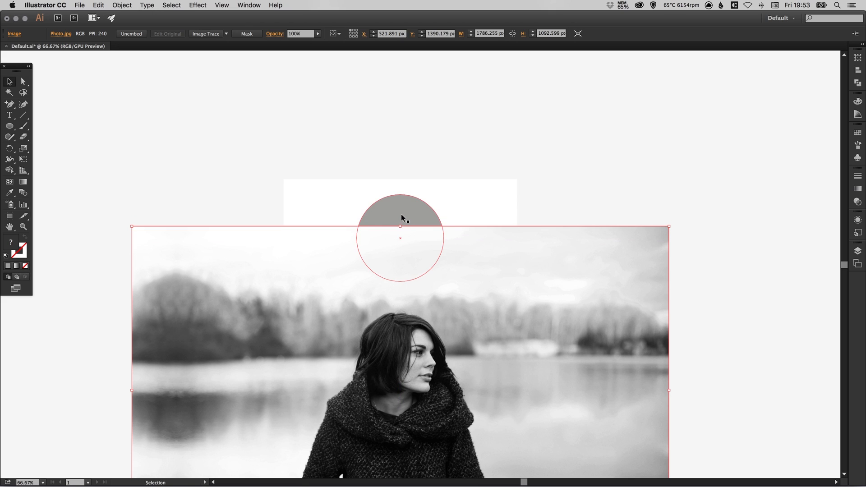
{"action": "left_click", "coordinate": [402, 214]}
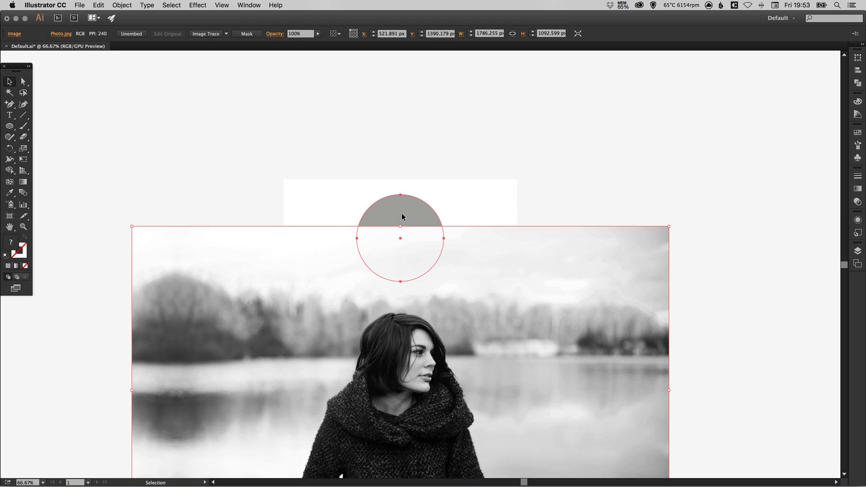
{"action": "left_click", "coordinate": [116, 3]}
{"action": "left_click", "coordinate": [226, 252]}
{"action": "left_click_drag", "start_coordinate": [228, 281], "coordinate": [267, 291]}
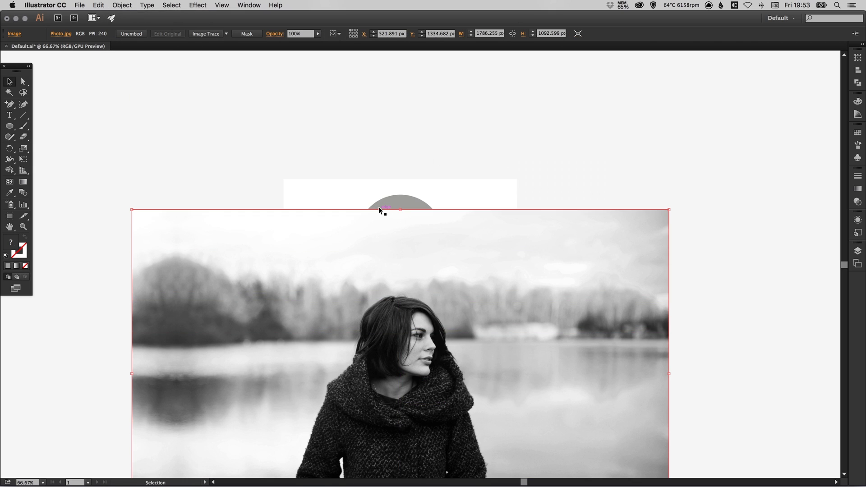
- Bring the gray circle to the front, above the photo
{"action": "left_click", "coordinate": [379, 206]}
{"action": "left_click", "coordinate": [122, 5]}
{"action": "mouse_move", "coordinate": [126, 27]}
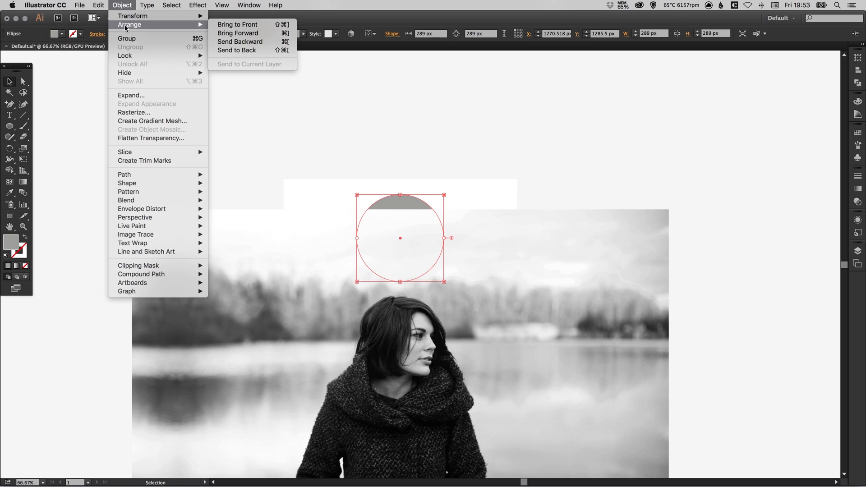
{"action": "left_click", "coordinate": [226, 25]}
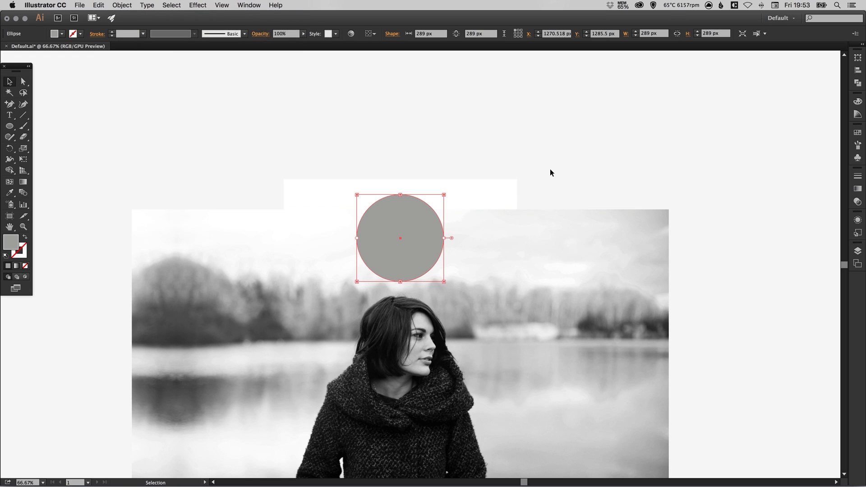
- Move the photo up behind the circle and scale it proportionally to about 1343 × 822 px, with the woman's head under the circle
{"action": "left_click_drag", "start_coordinate": [600, 259], "coordinate": [616, 171]}
{"action": "left_click_drag", "start_coordinate": [669, 88], "coordinate": [562, 202]}
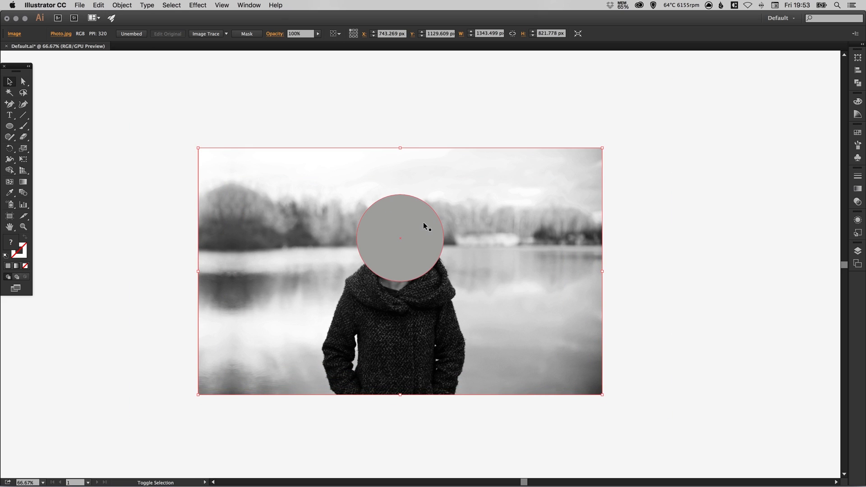
- Select the gray circle together with the photo and make a clipping mask so the photo is cropped to the circle
{"action": "left_click", "coordinate": [423, 223], "text": "shift"}
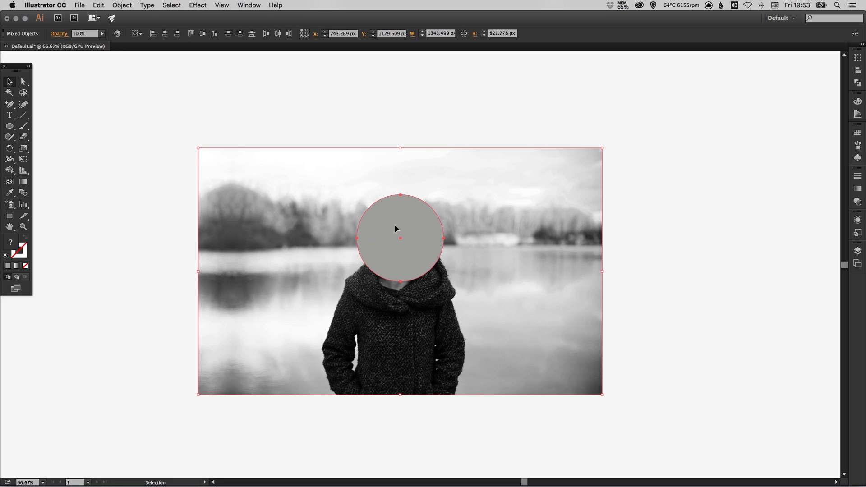
{"action": "left_click", "coordinate": [121, 5]}
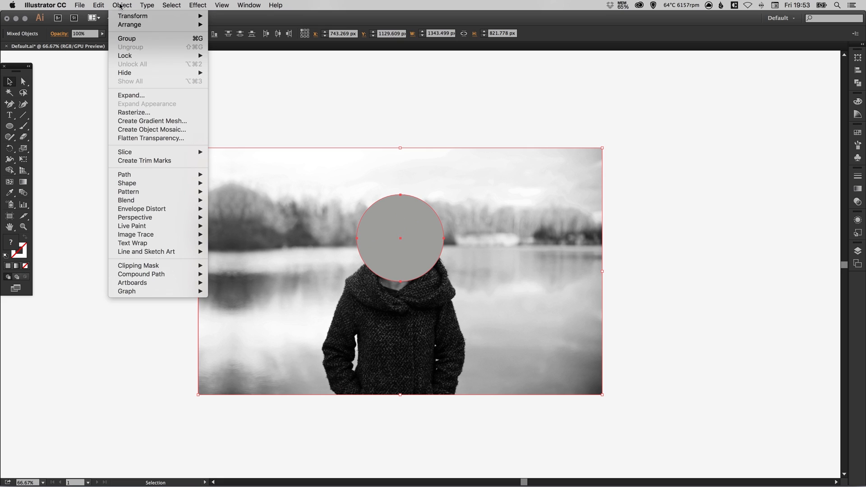
{"action": "mouse_move", "coordinate": [199, 267]}
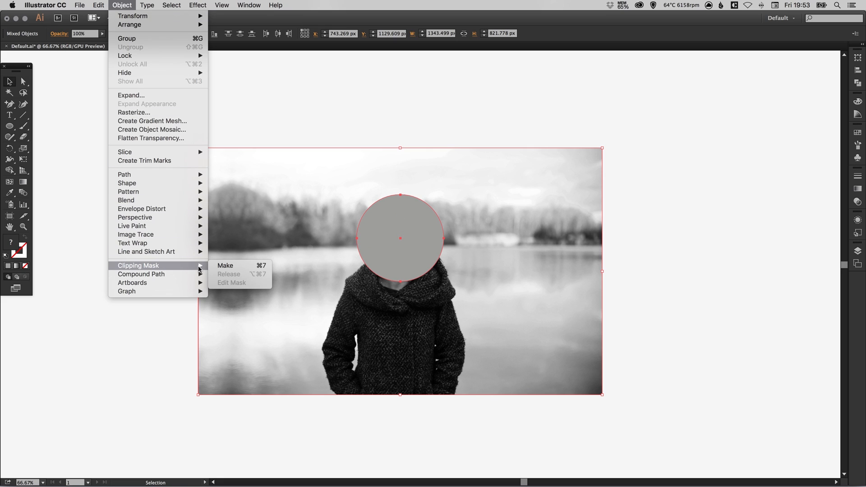
{"action": "left_click", "coordinate": [224, 268]}
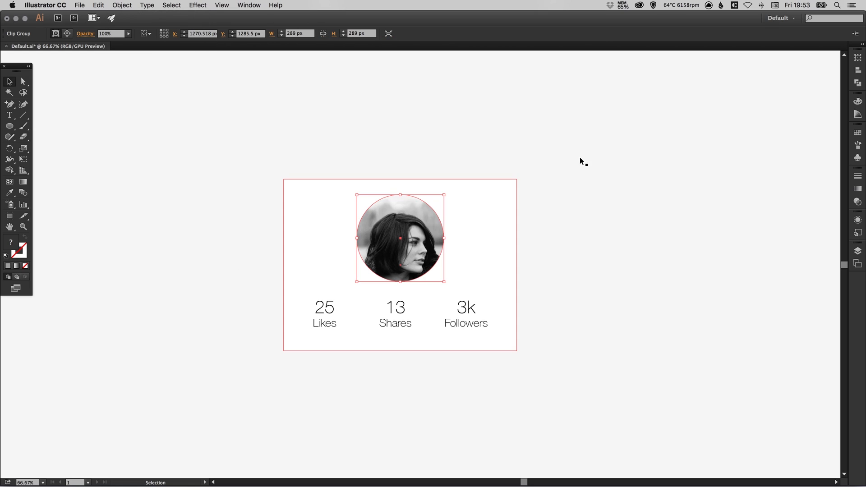
{"action": "left_click", "coordinate": [642, 163]}
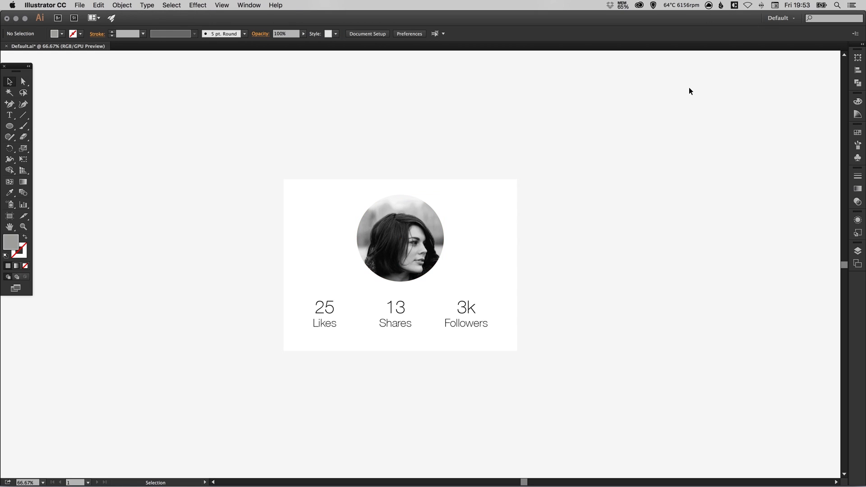
- Isolate the clip group, scale the photo inside it proportionally to about 1232 × 753 px and reposition it within the circle
{"action": "double_click", "coordinate": [405, 231]}
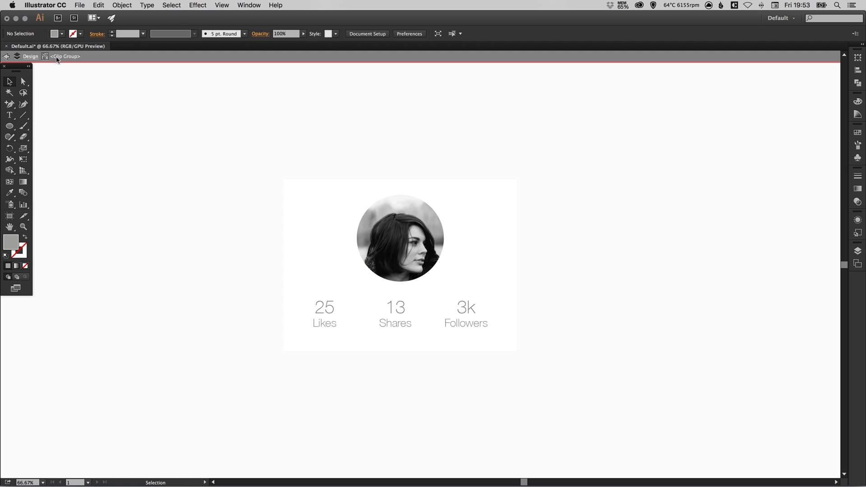
{"action": "left_click", "coordinate": [405, 231]}
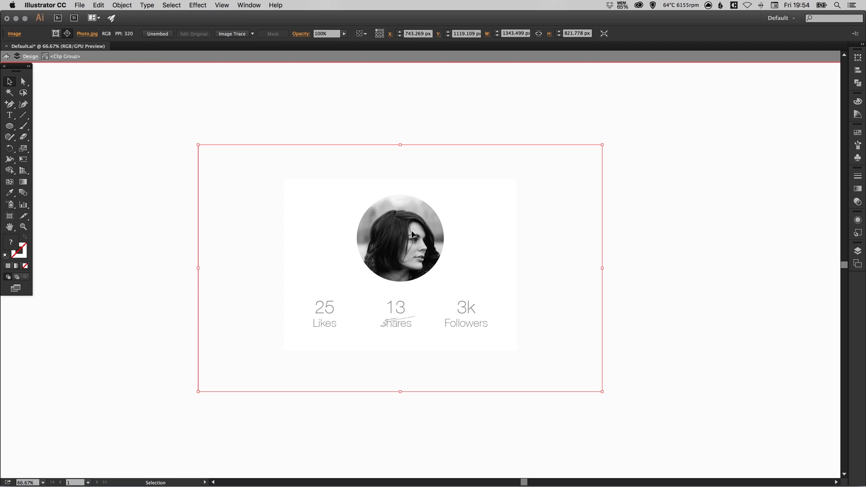
{"action": "left_click_drag", "start_coordinate": [412, 235], "coordinate": [412, 229]}
{"action": "left_click_drag", "start_coordinate": [606, 140], "coordinate": [586, 138]}
{"action": "mouse_move", "coordinate": [432, 232]}
{"action": "left_mouse_down"}
{"action": "mouse_move", "coordinate": [421, 238]}
{"action": "mouse_move", "coordinate": [441, 229]}
{"action": "mouse_move", "coordinate": [417, 241]}
{"action": "left_mouse_up"}
- Nudge the photo inside the mask to about X 795 px, Y 1121 px, and exit isolation mode
{"action": "key", "text": "Left"}
{"action": "key", "text": "Left"}
{"action": "key", "text": "Left"}
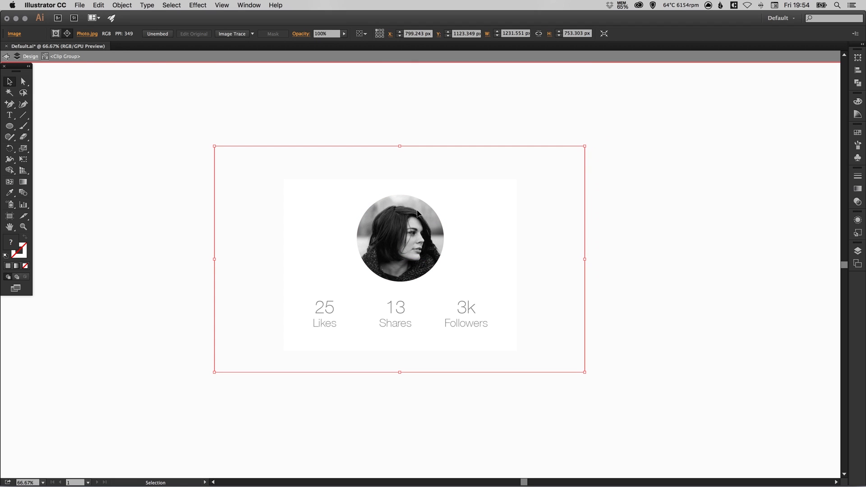
{"action": "key", "text": "Up"}
{"action": "key", "text": "Up"}
{"action": "key", "text": "Left"}
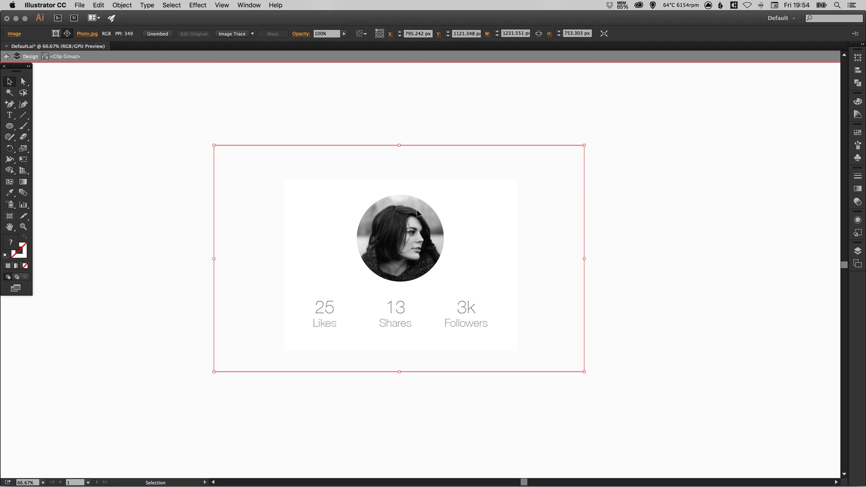
{"action": "left_click", "coordinate": [5, 58]}
{"action": "left_click", "coordinate": [5, 57]}
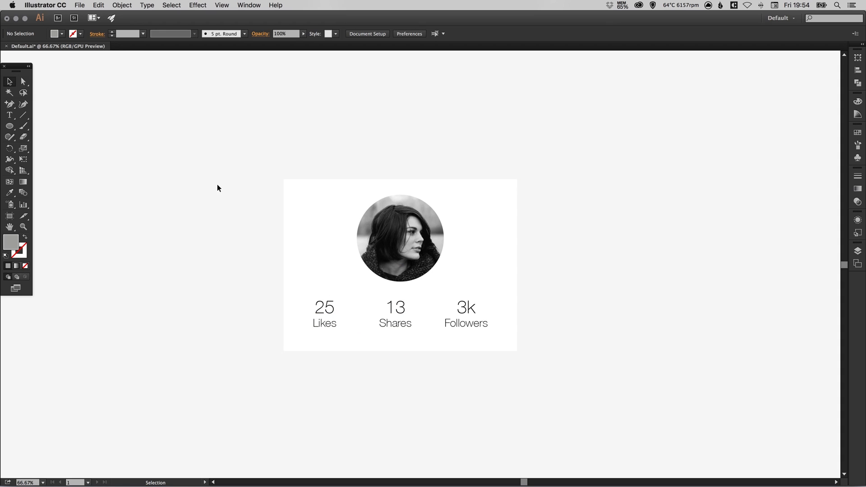
- Draw a new gray circle about 286 px in diameter and center it over the masked photo
{"action": "left_click", "coordinate": [10, 126]}
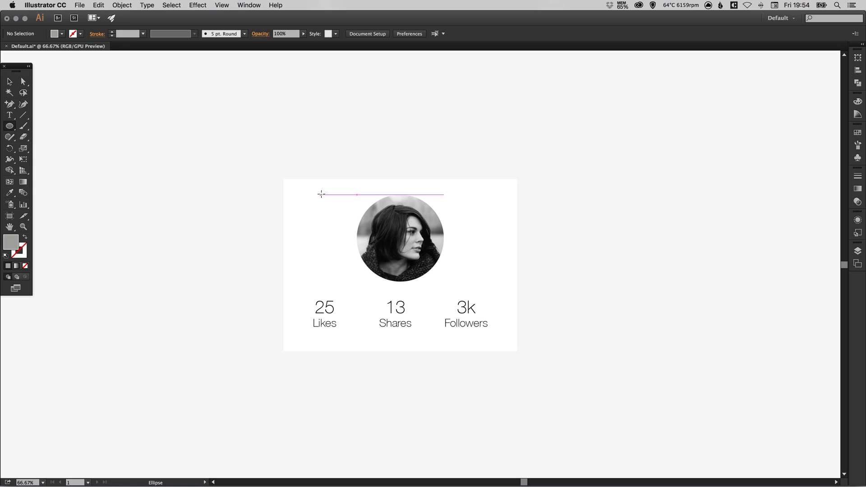
{"action": "left_click_drag", "start_coordinate": [311, 123], "coordinate": [396, 209]}
{"action": "key", "text": "v"}
{"action": "left_click_drag", "start_coordinate": [328, 159], "coordinate": [395, 246]}
- Scale the new circle proportionally to 289 × 289 px so its edge matches the masked photo
{"action": "scroll", "coordinate": [375, 231], "scroll_direction": "up", "scroll_amount": 5}
{"action": "key", "text": "space"}
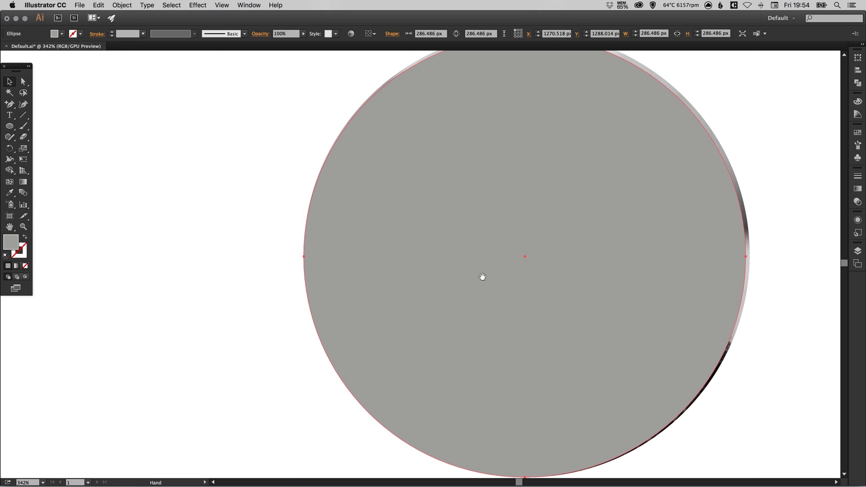
{"action": "left_click_drag", "start_coordinate": [484, 277], "coordinate": [454, 169]}
{"action": "key", "text": "space"}
{"action": "scroll", "coordinate": [646, 173], "scroll_direction": "up", "scroll_amount": 5}
{"action": "scroll", "coordinate": [647, 173], "scroll_direction": "right", "scroll_amount": 4}
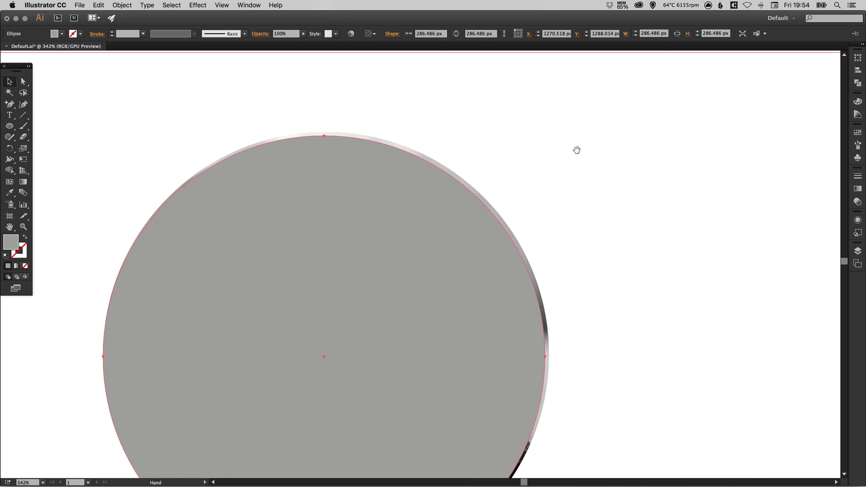
{"action": "left_click_drag", "start_coordinate": [546, 136], "coordinate": [551, 134]}
{"action": "key", "text": "super+minus"}
{"action": "key", "text": "super+minus"}
{"action": "key", "text": "super+minus"}
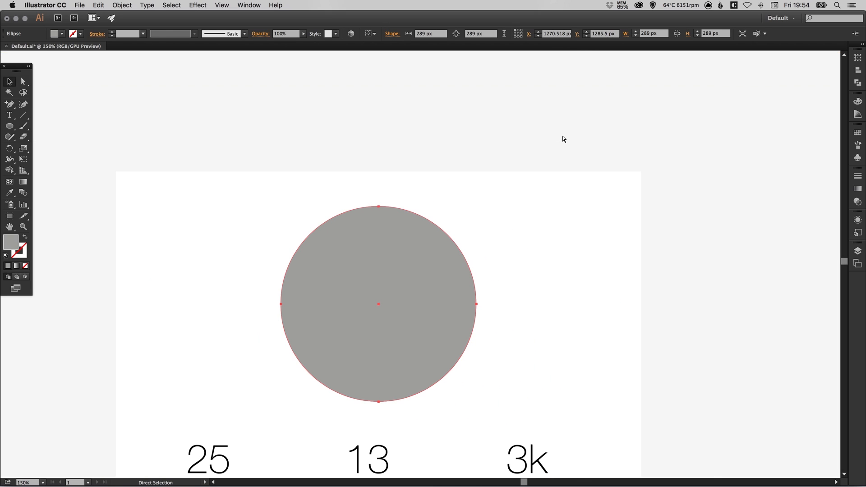
- Swap the circle's fill and stroke colors, leaving no fill, and set the stroke weight to 10 pt
{"action": "left_click", "coordinate": [25, 239]}
{"action": "left_click", "coordinate": [19, 248]}
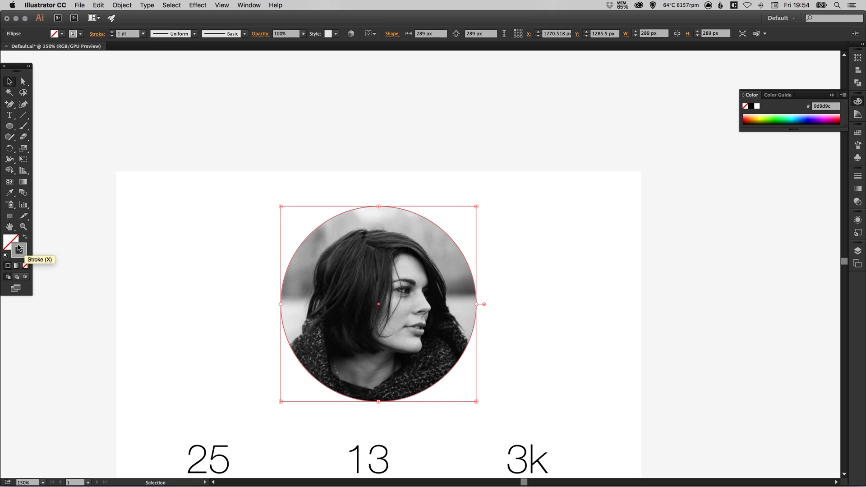
{"action": "left_click", "coordinate": [859, 177]}
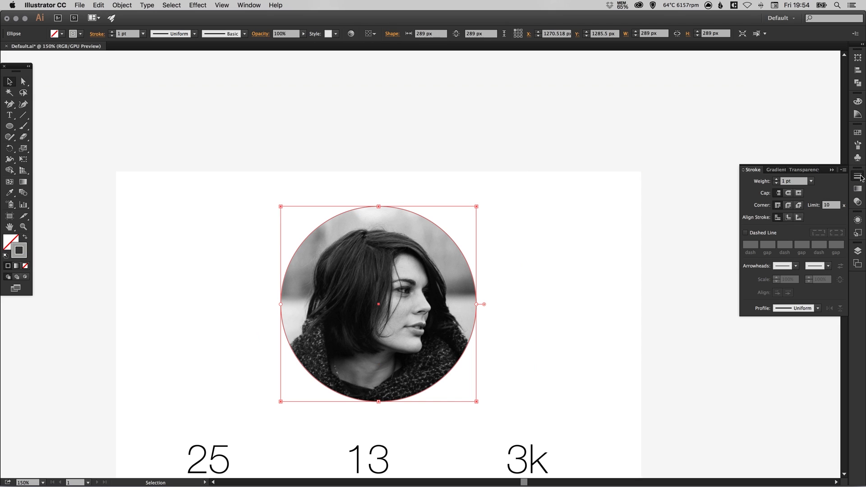
{"action": "left_click", "coordinate": [794, 181]}
{"action": "type", "text": "10"}
{"action": "key", "text": "Return"}
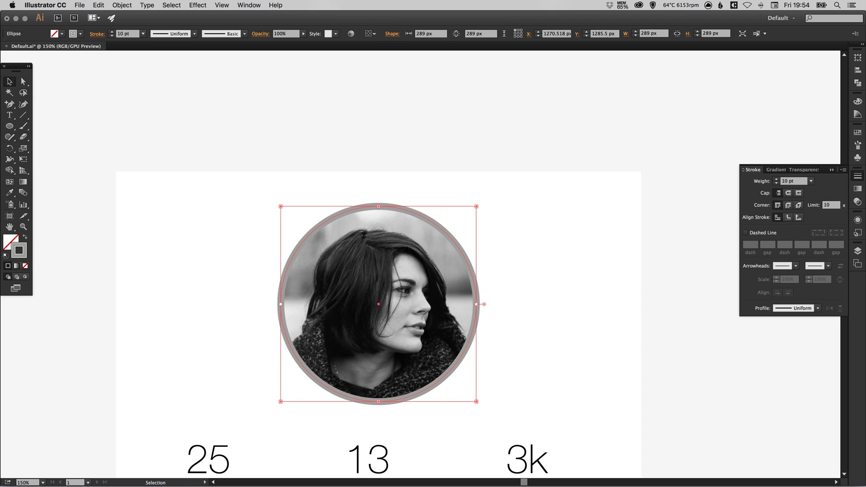
- Set the ring's stroke weight to 20 pt and align the stroke to the outside
{"action": "left_click", "coordinate": [801, 182]}
{"action": "type", "text": "20"}
{"action": "key", "text": "Return"}
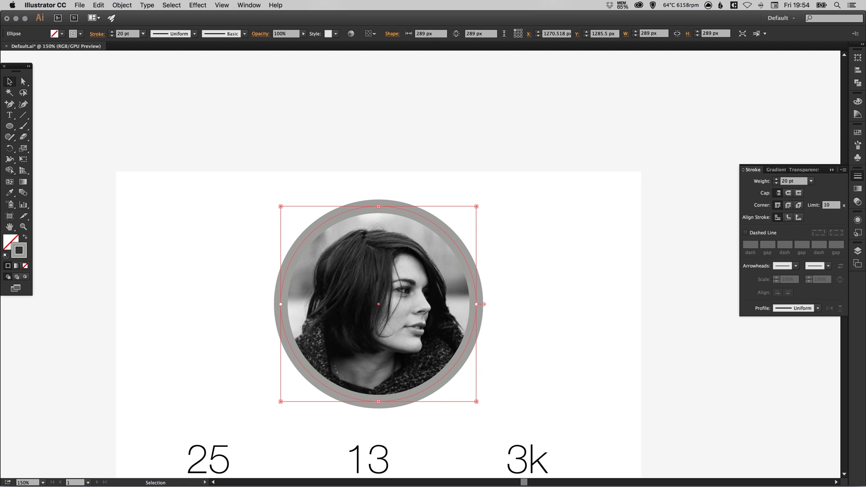
{"action": "left_click", "coordinate": [800, 218]}
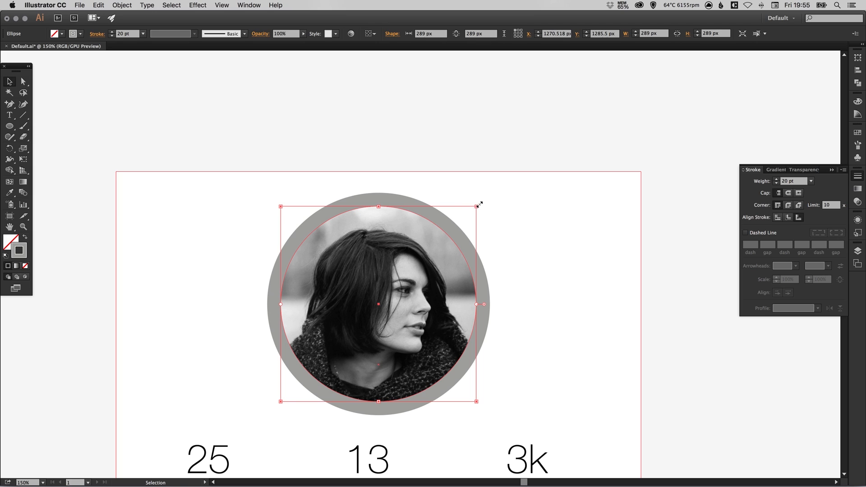
- Enlarge the ring proportionally from its center to about 320 px, leaving a white gap around the photo, and deselect it
{"action": "left_click_drag", "start_coordinate": [476, 205], "coordinate": [487, 196]}
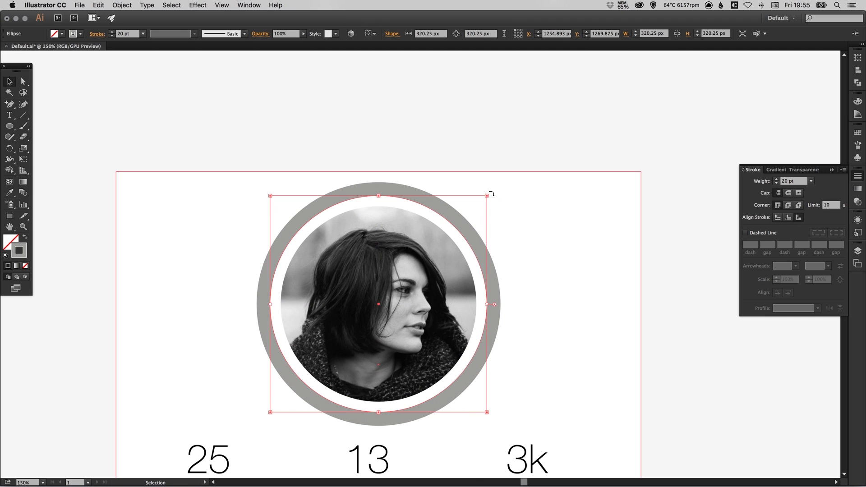
{"action": "left_click", "coordinate": [466, 176]}
{"action": "key", "text": "super+minus"}
{"action": "key", "text": "super+minus"}
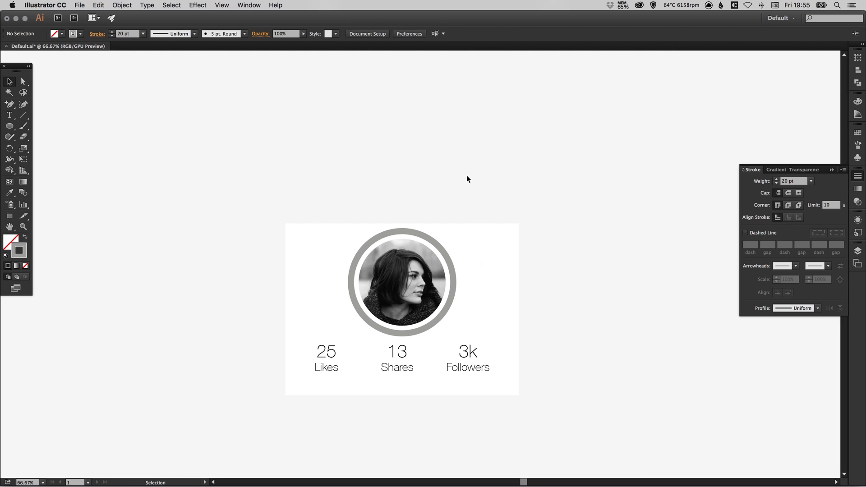
- Set the stroke weight of the ring around the photo to 10 pt
{"action": "left_click", "coordinate": [449, 258]}
{"action": "left_click", "coordinate": [795, 182]}
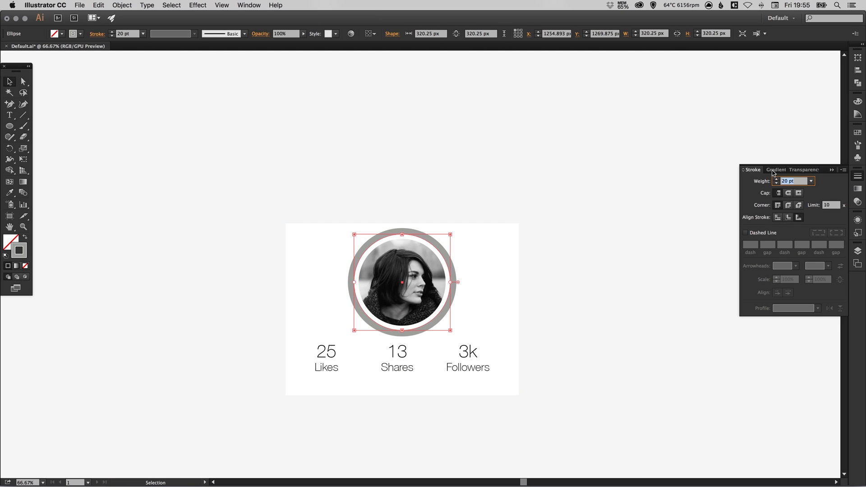
{"action": "type", "text": "10"}
{"action": "key", "text": "Return"}
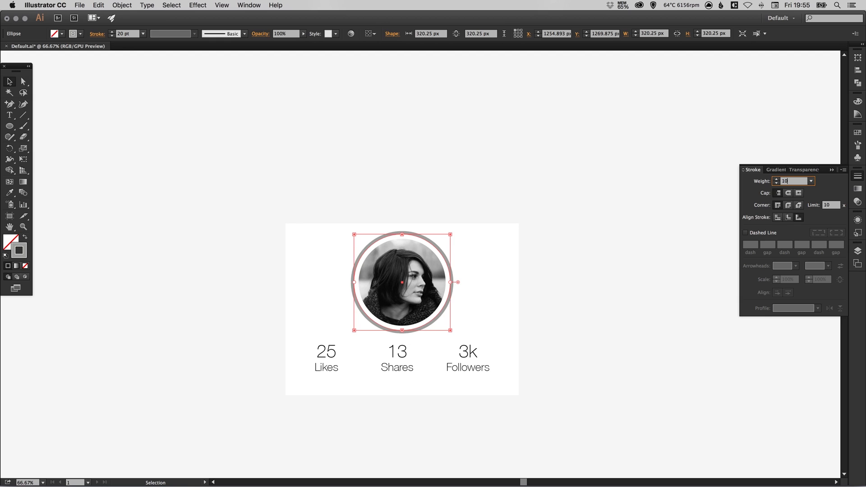
- Reduce the ring to about 316 × 311 px and move it up to about Y 1274 px to center it around the photo
{"action": "key", "text": "z"}
{"action": "left_click_drag", "start_coordinate": [289, 200], "coordinate": [538, 180]}
{"action": "key", "text": "v"}
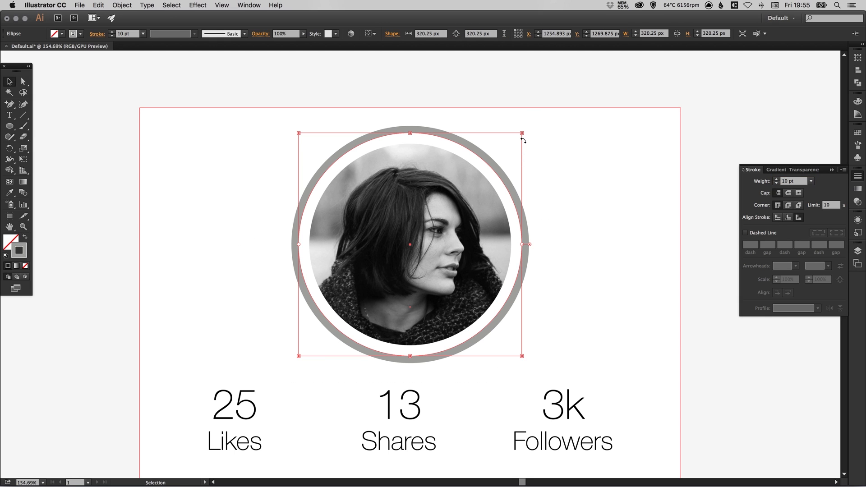
{"action": "left_click_drag", "start_coordinate": [522, 135], "coordinate": [522, 137]}
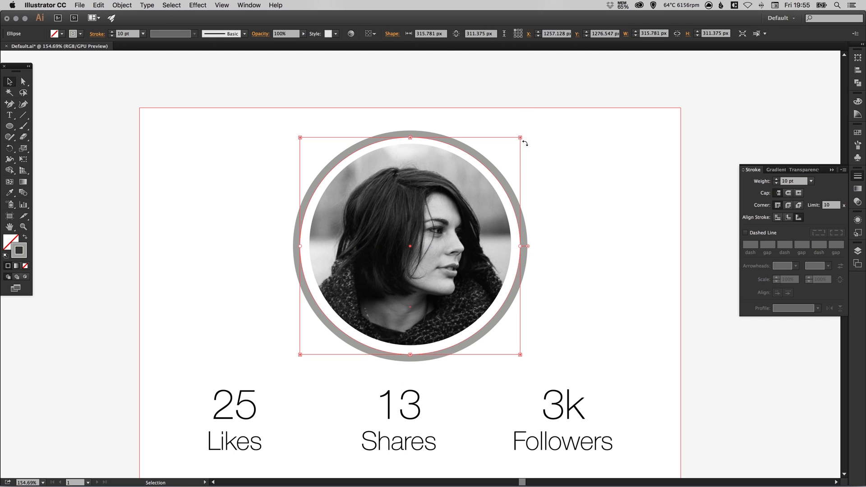
{"action": "left_click", "coordinate": [568, 147]}
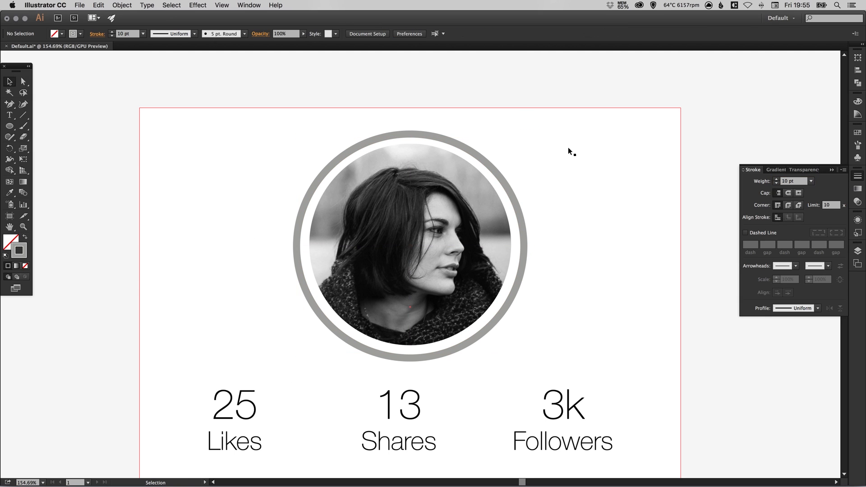
{"action": "left_click", "coordinate": [481, 154]}
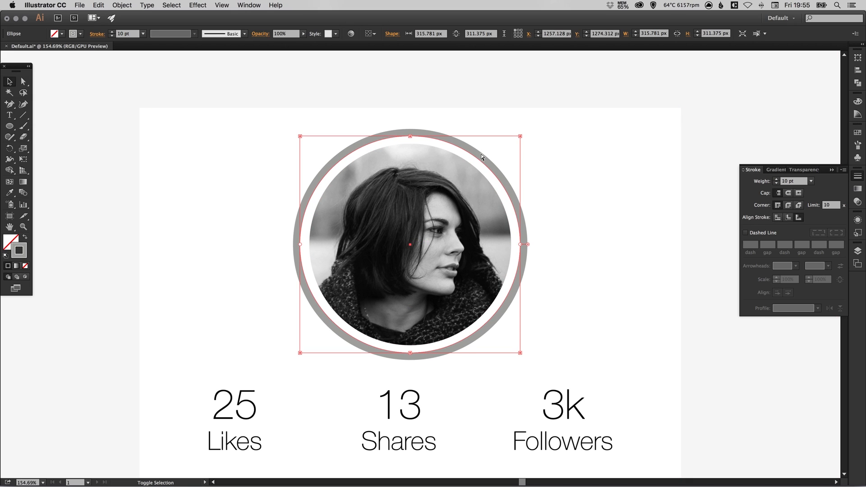
{"action": "left_click", "coordinate": [480, 130]}
{"action": "key", "text": "super+1"}
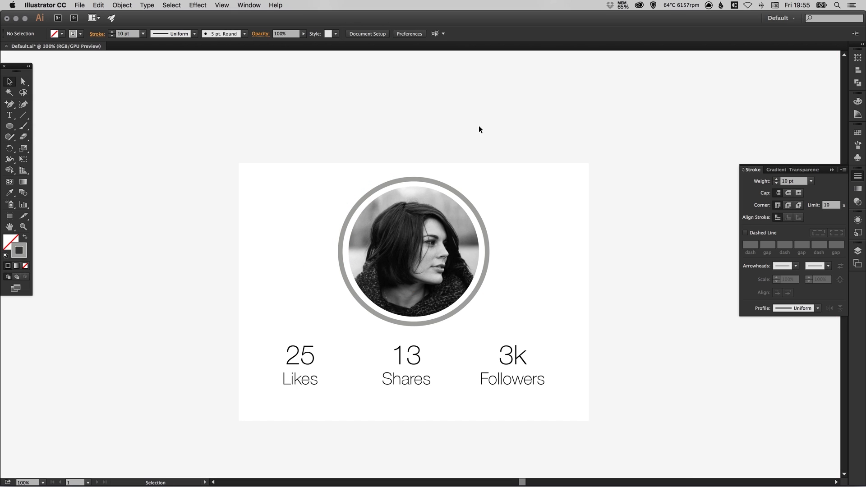
- Apply the magenta C=0 M=95 Y=20 K=0 swatch to the ring's stroke and open the swatch's options with preview enabled
{"action": "left_click", "coordinate": [463, 196]}
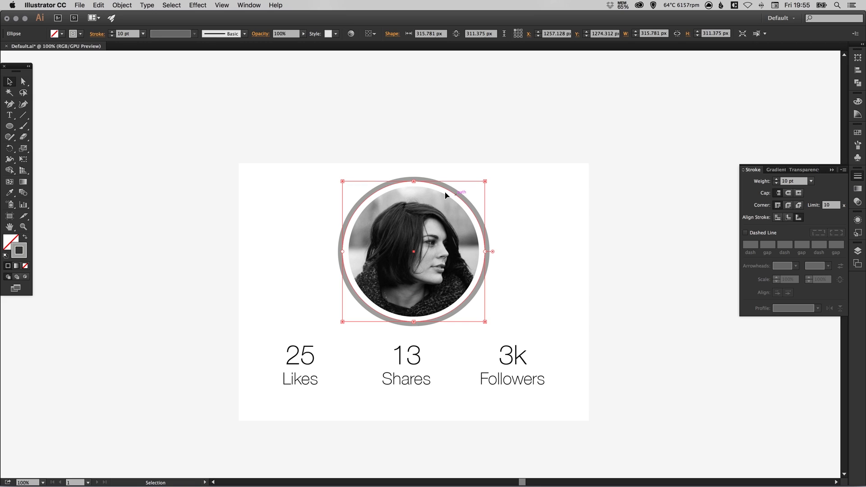
{"action": "left_click", "coordinate": [857, 179]}
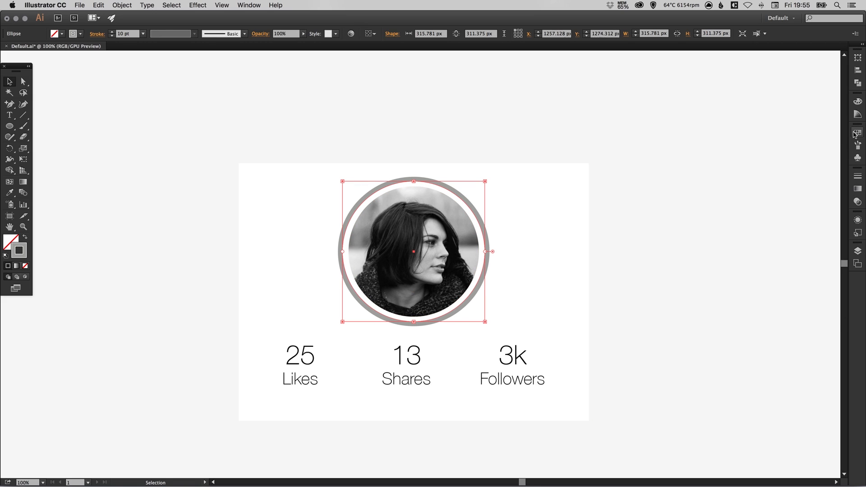
{"action": "left_click", "coordinate": [858, 133]}
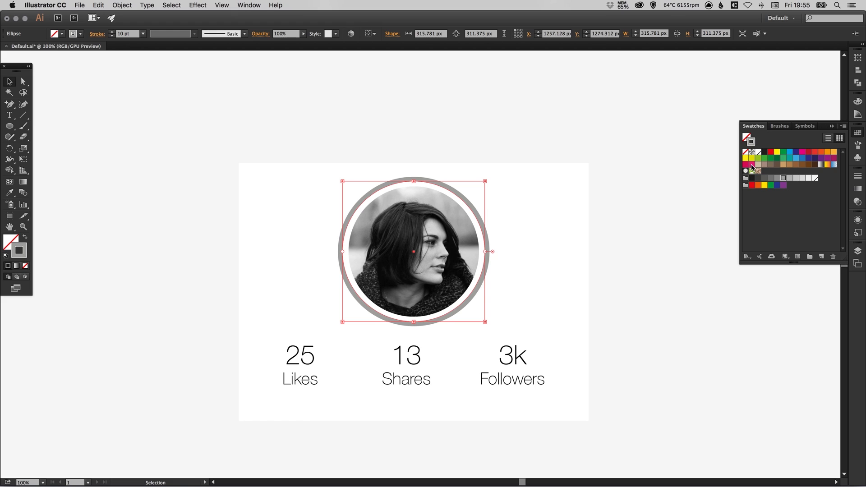
{"action": "double_click", "coordinate": [752, 165]}
{"action": "left_click", "coordinate": [38, 180]}
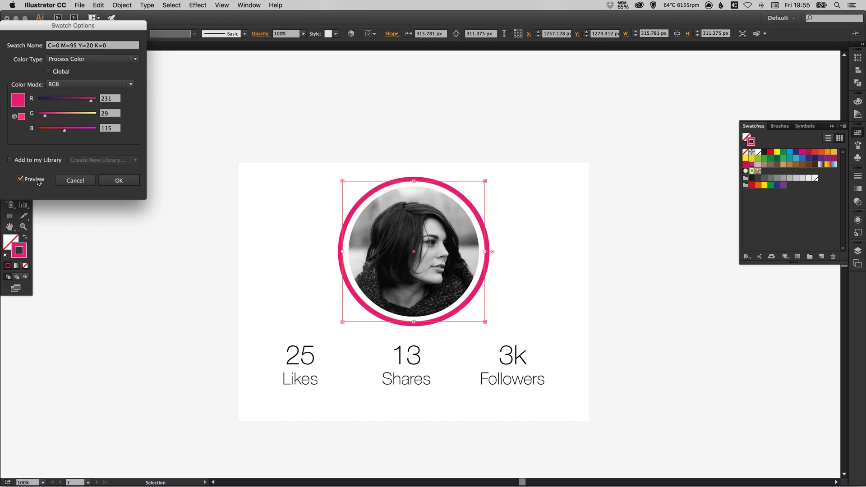
- Make the magenta swatch global, set its color to RGB 231, 47, 94, and deselect the ring
{"action": "left_click", "coordinate": [58, 73]}
{"action": "left_click_drag", "start_coordinate": [60, 131], "coordinate": [50, 119]}
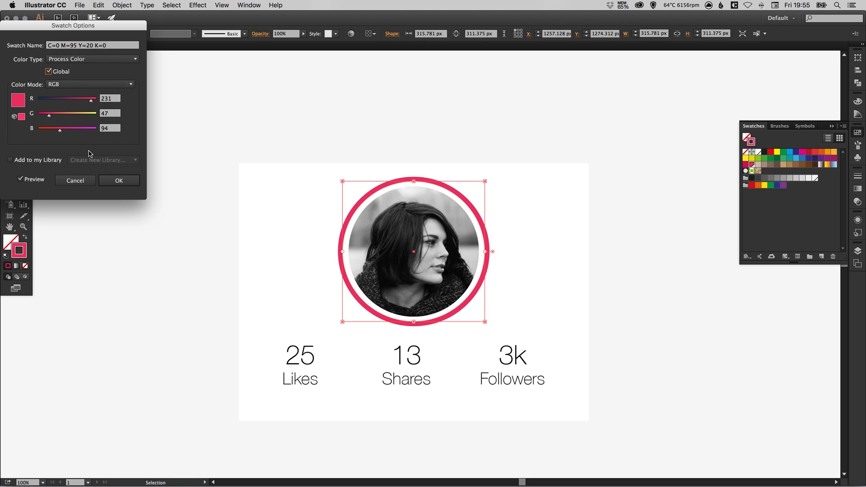
{"action": "left_click", "coordinate": [119, 181]}
{"action": "left_click", "coordinate": [178, 167]}
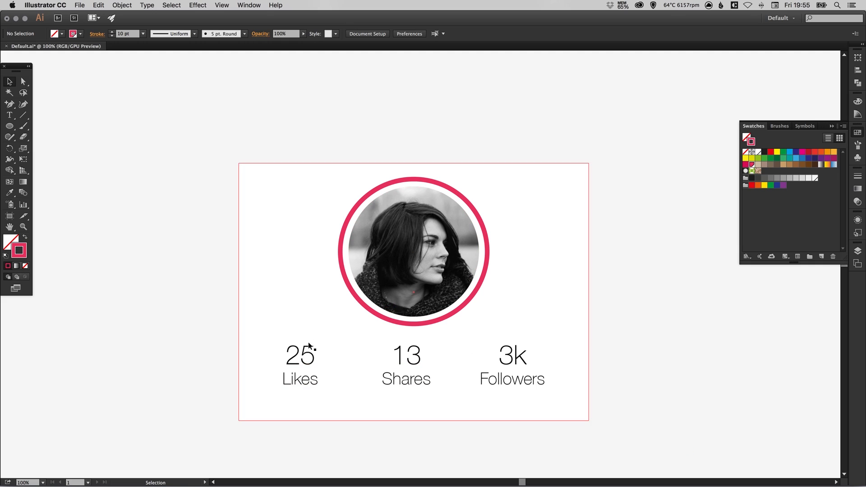
- Apply the pinkish-red global swatch to the stroke of the 25 text above Likes
{"action": "left_click", "coordinate": [11, 115]}
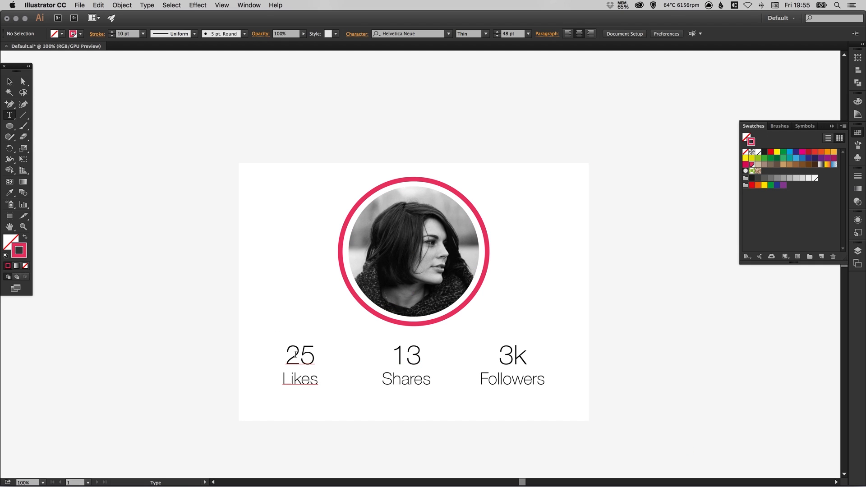
{"action": "left_click_drag", "start_coordinate": [308, 358], "coordinate": [285, 358]}
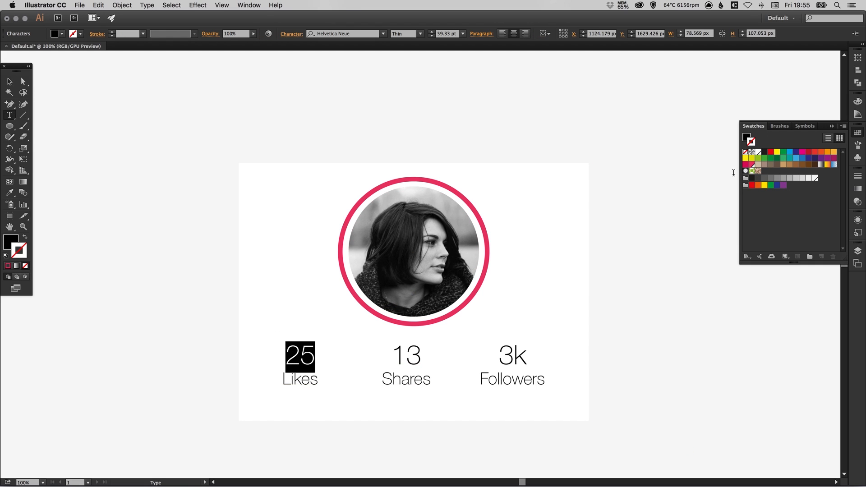
{"action": "left_click", "coordinate": [753, 165]}
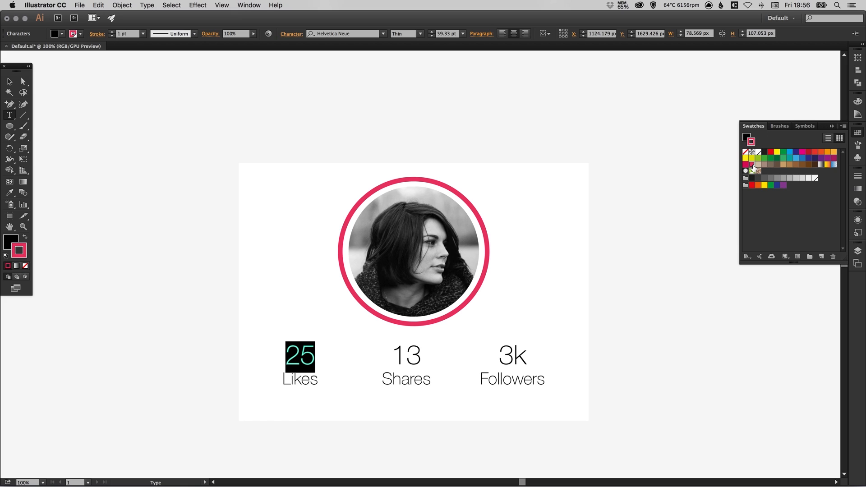
{"action": "left_click", "coordinate": [299, 355]}
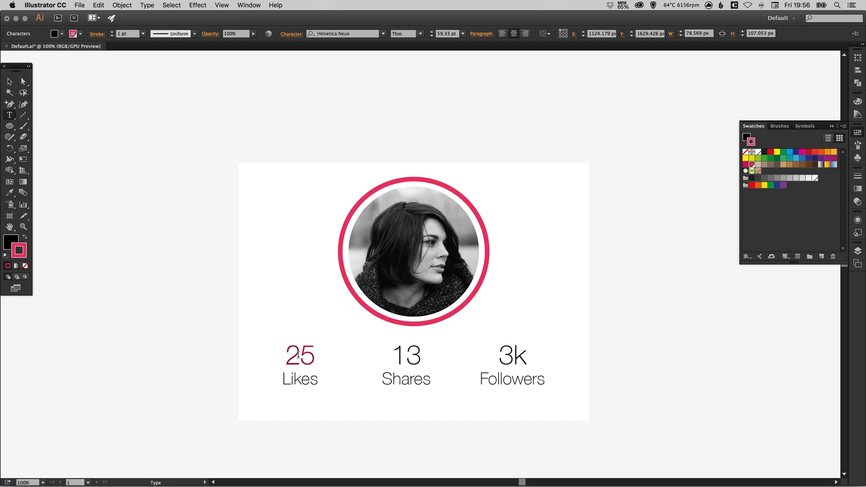
{"action": "double_click", "coordinate": [302, 354]}
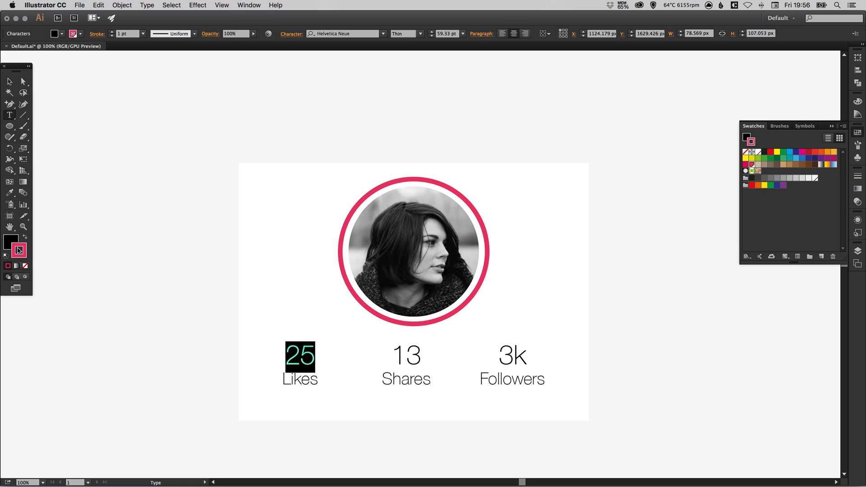
- Swap the fill and stroke colors of the 25 text and set its stroke to none, leaving a pinkish-red fill
{"action": "left_click", "coordinate": [10, 82]}
{"action": "key", "text": "super+space"}
{"action": "left_click_drag", "start_coordinate": [246, 310], "coordinate": [388, 398]}
{"action": "left_click", "coordinate": [212, 274]}
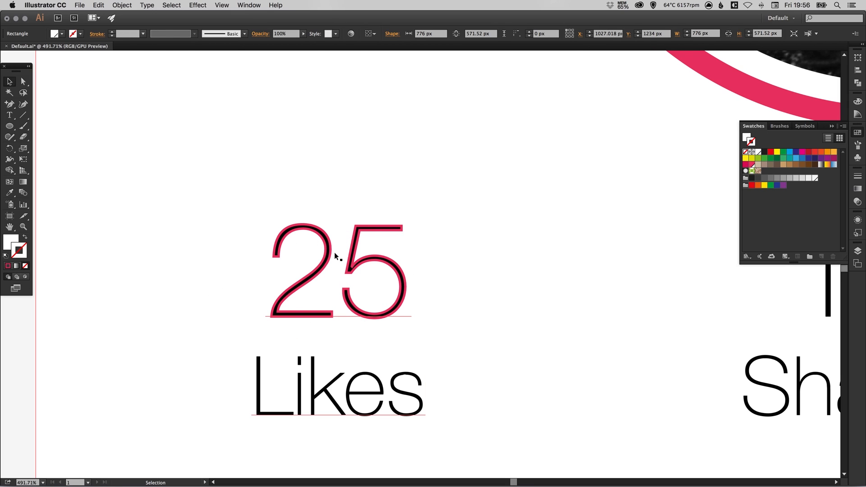
{"action": "key", "text": "t"}
{"action": "left_click_drag", "start_coordinate": [394, 255], "coordinate": [291, 256]}
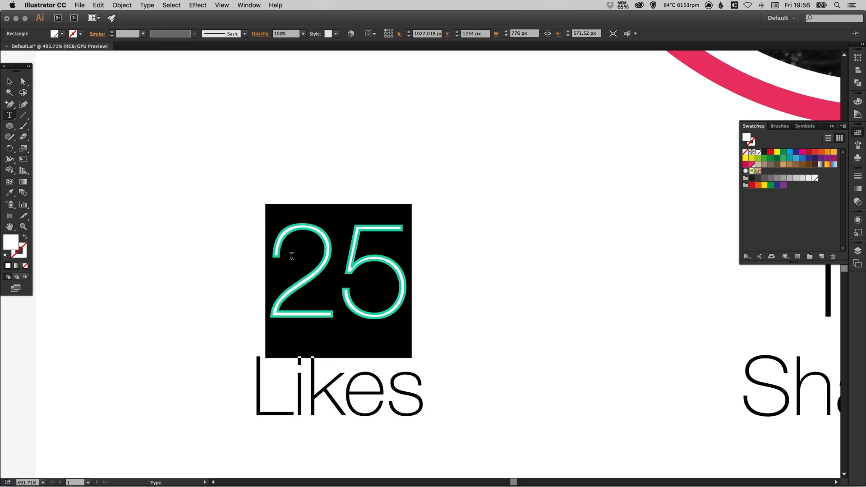
{"action": "left_click", "coordinate": [25, 238]}
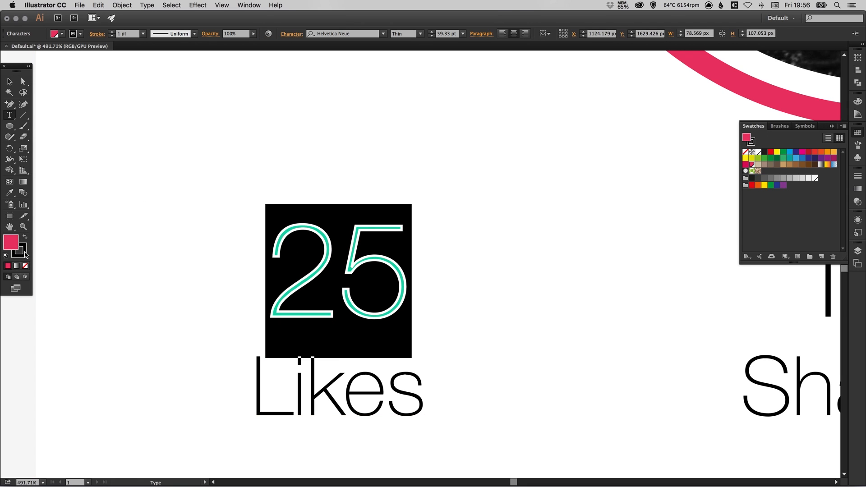
{"action": "left_click", "coordinate": [25, 254]}
{"action": "left_click", "coordinate": [25, 266]}
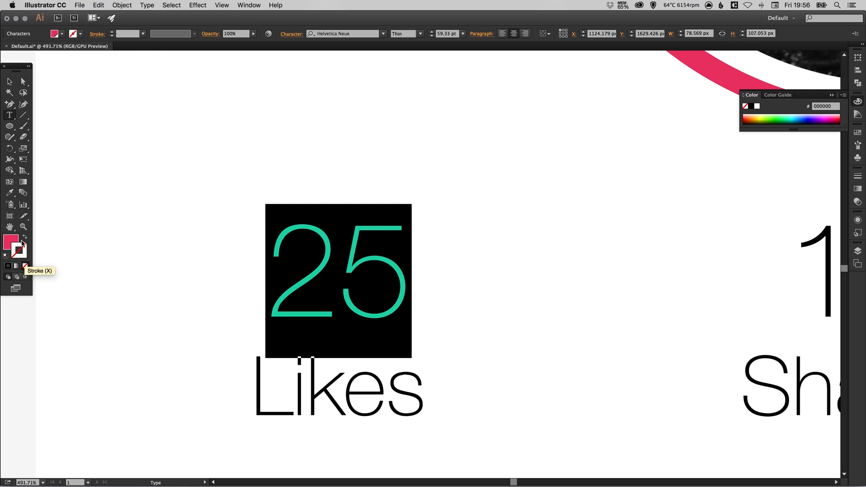
{"action": "left_click", "coordinate": [9, 81]}
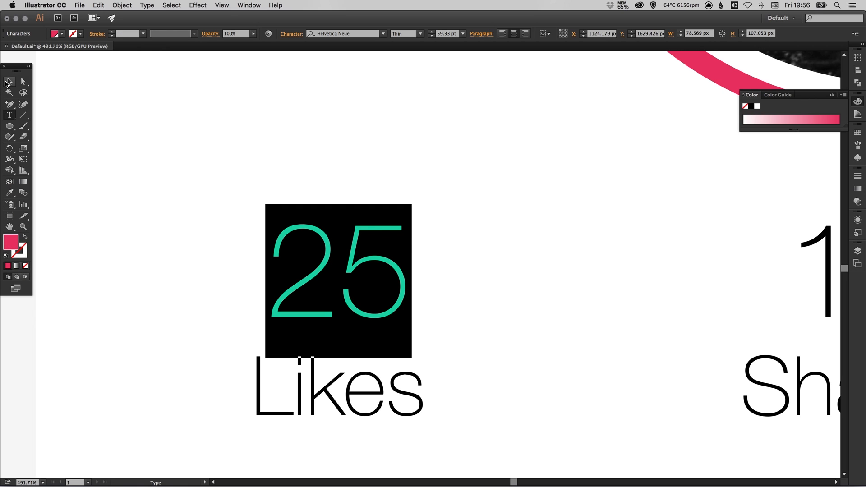
- Fill the 13 text above Shares with the pinkish-red global swatch
{"action": "key", "text": "super+minus"}
{"action": "key", "text": "super+minus"}
{"action": "key", "text": "super+minus"}
{"action": "key", "text": "super+minus"}
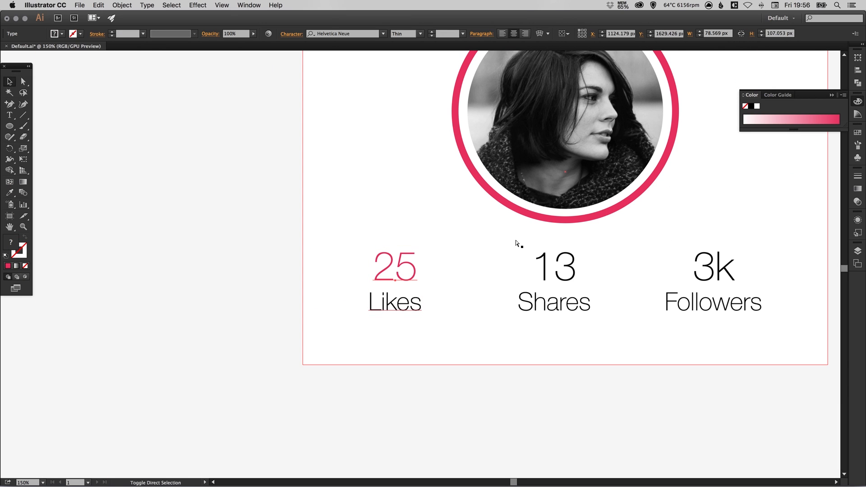
{"action": "left_click", "coordinate": [519, 244]}
{"action": "left_click_drag", "start_coordinate": [541, 266], "coordinate": [336, 273]}
{"action": "double_click", "coordinate": [335, 275]}
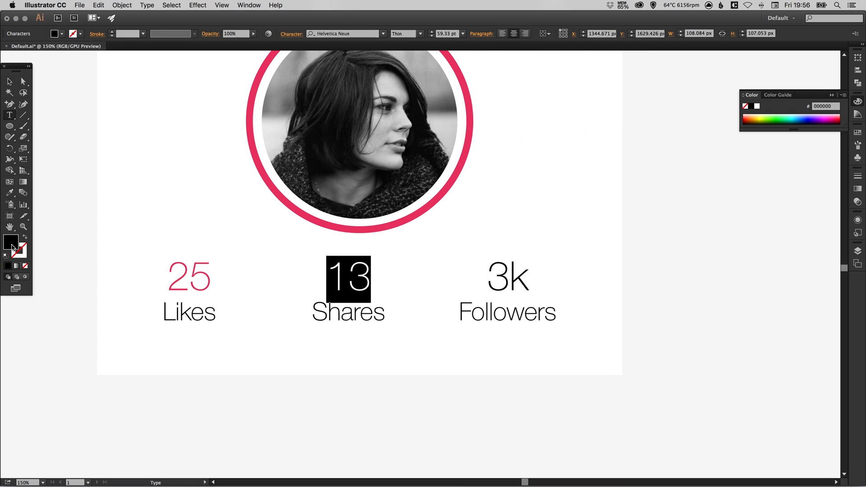
{"action": "left_click", "coordinate": [858, 132]}
{"action": "left_click", "coordinate": [761, 170]}
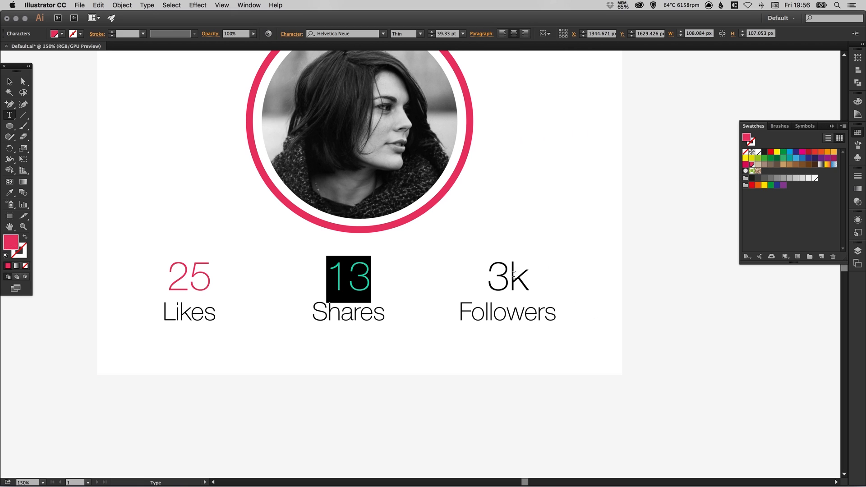
- Fill the 3k text above Followers with the pinkish-red global swatch and deselect the text
{"action": "left_click_drag", "start_coordinate": [529, 277], "coordinate": [487, 277]}
{"action": "left_click", "coordinate": [752, 164]}
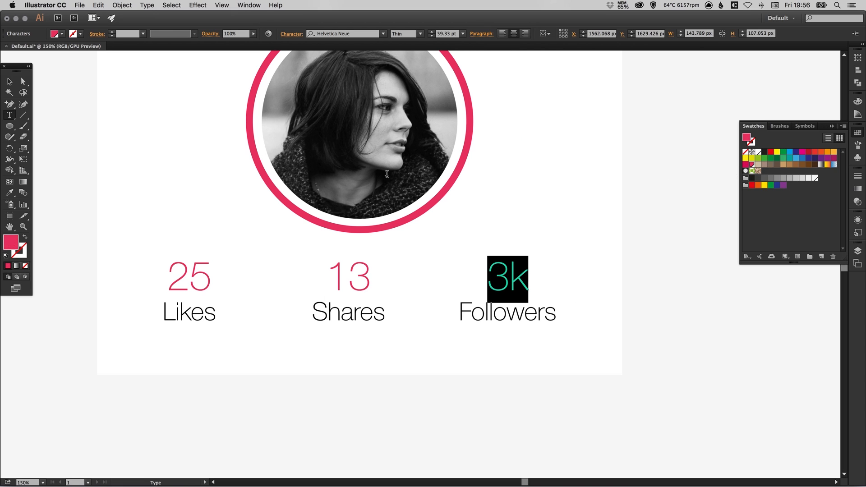
{"action": "left_click", "coordinate": [10, 81]}
{"action": "left_click", "coordinate": [229, 306]}
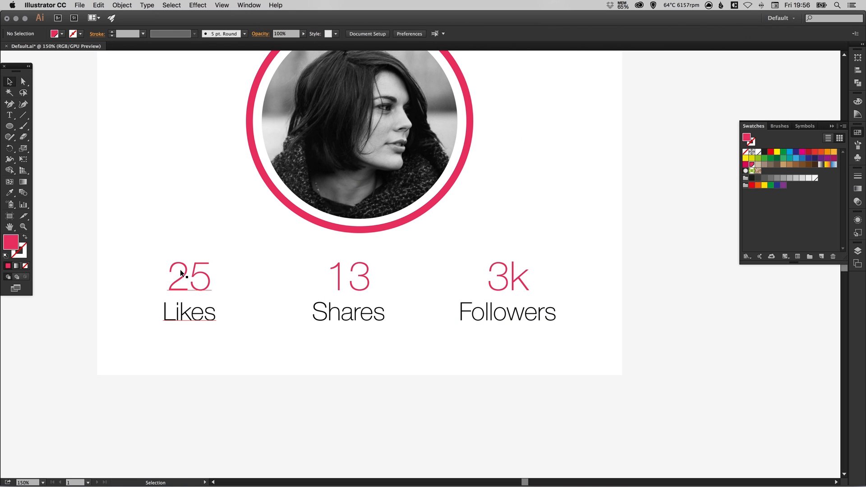
- Set the font style of the grouped Likes, Shares and Followers text to Helvetica Neue Light and deselect it
{"action": "key", "text": "super+1"}
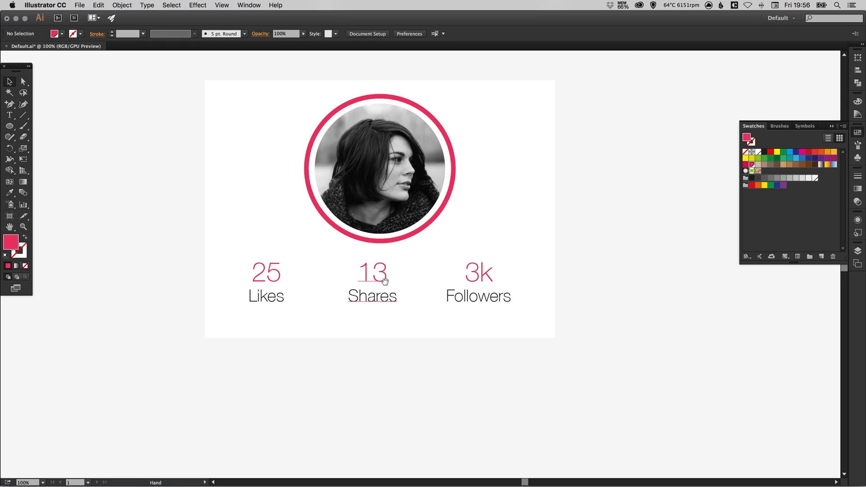
{"action": "left_click_drag", "start_coordinate": [389, 287], "coordinate": [385, 338]}
{"action": "left_click", "coordinate": [269, 324]}
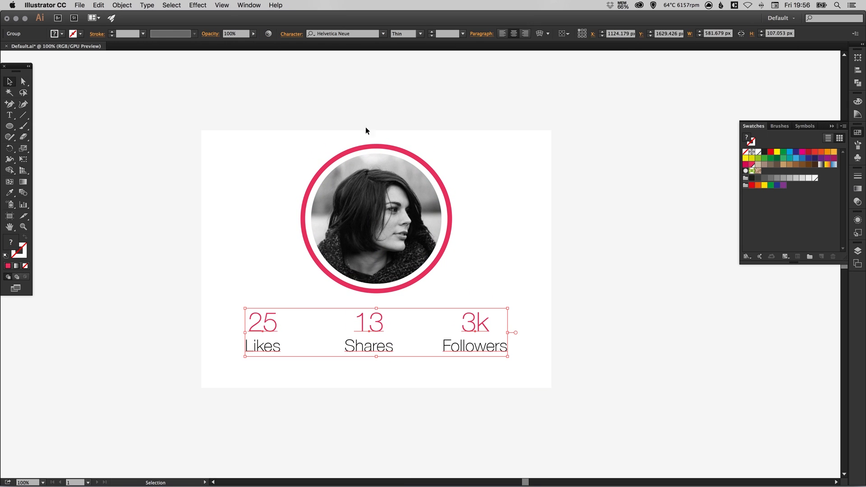
{"action": "left_click", "coordinate": [419, 35]}
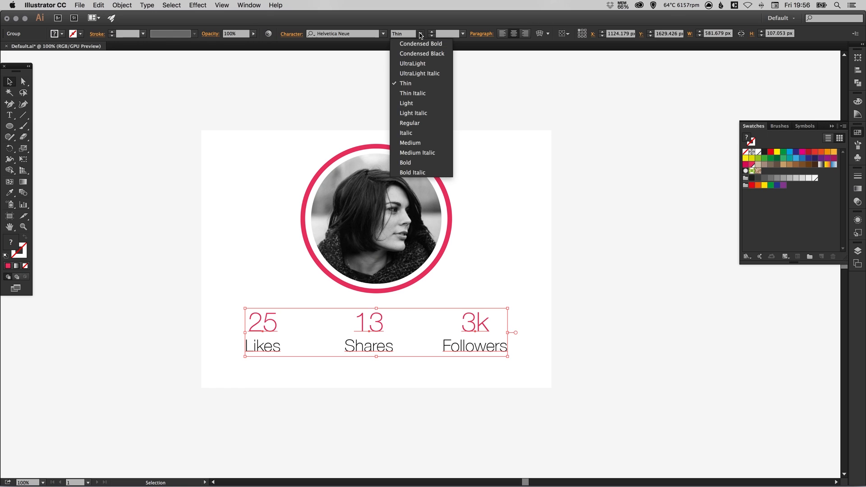
{"action": "left_click", "coordinate": [412, 105]}
{"action": "left_click", "coordinate": [646, 149]}
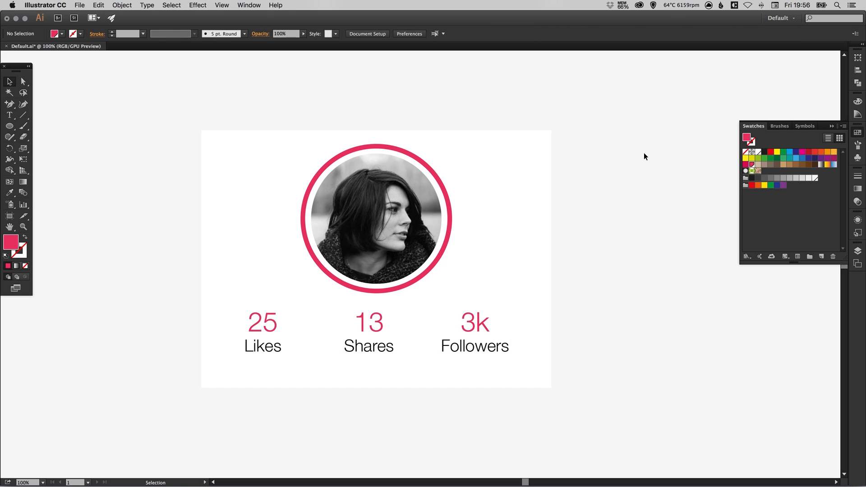
- Create a pinkish-red triangle above the card as a polygon with a 50 px radius and 3 sides
{"action": "key", "text": "super+minus"}
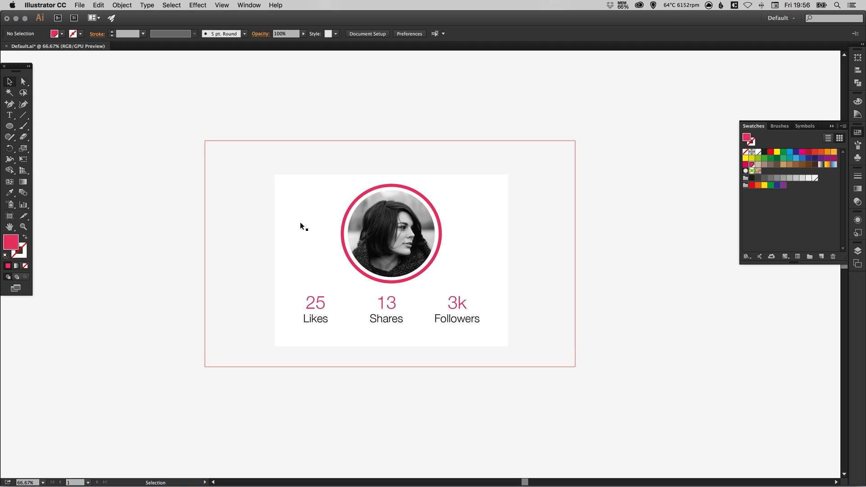
{"action": "left_click", "coordinate": [10, 127]}
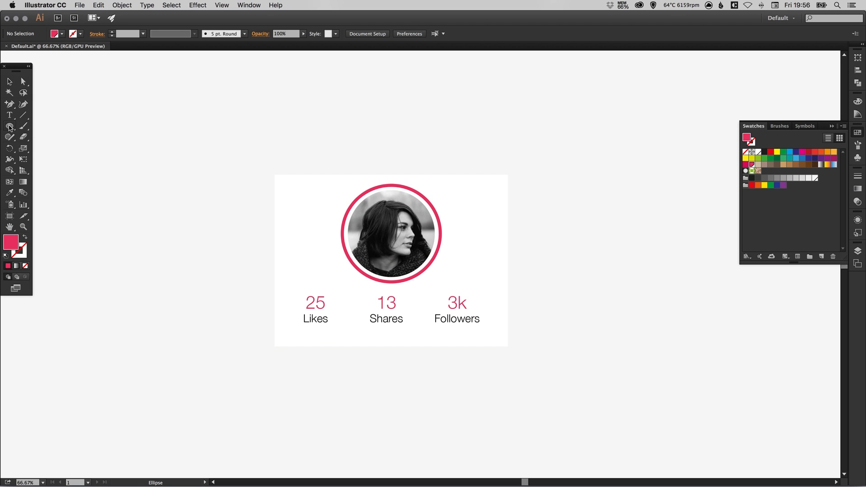
{"action": "left_click", "coordinate": [10, 126]}
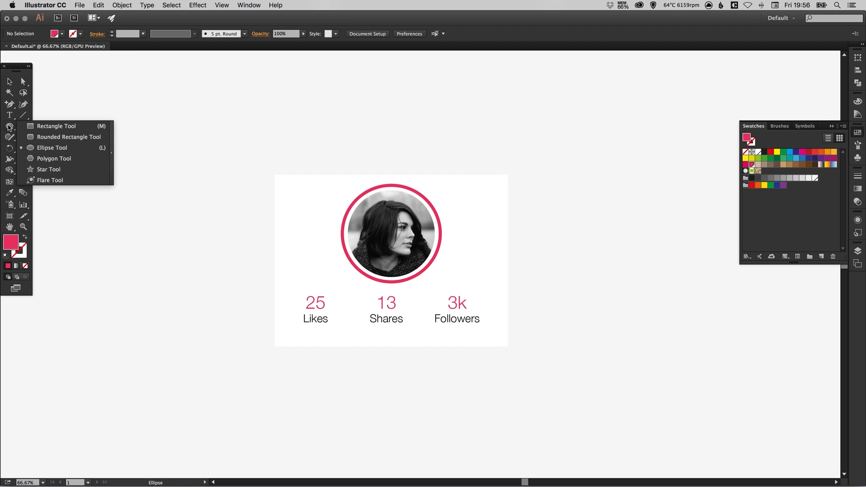
{"action": "left_click", "coordinate": [65, 161]}
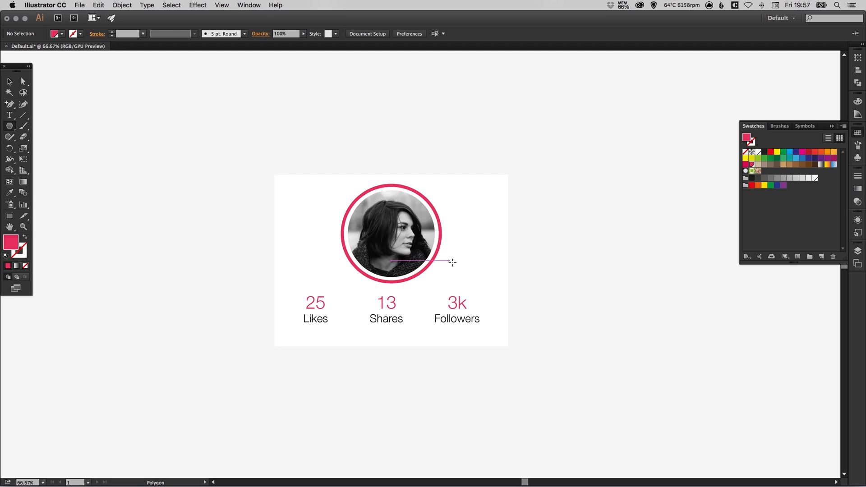
{"action": "left_click", "coordinate": [412, 142]}
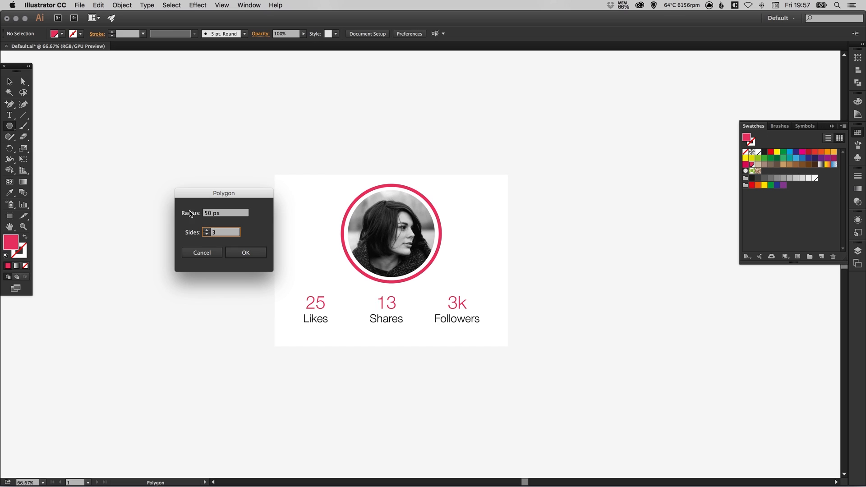
{"action": "left_click", "coordinate": [245, 253]}
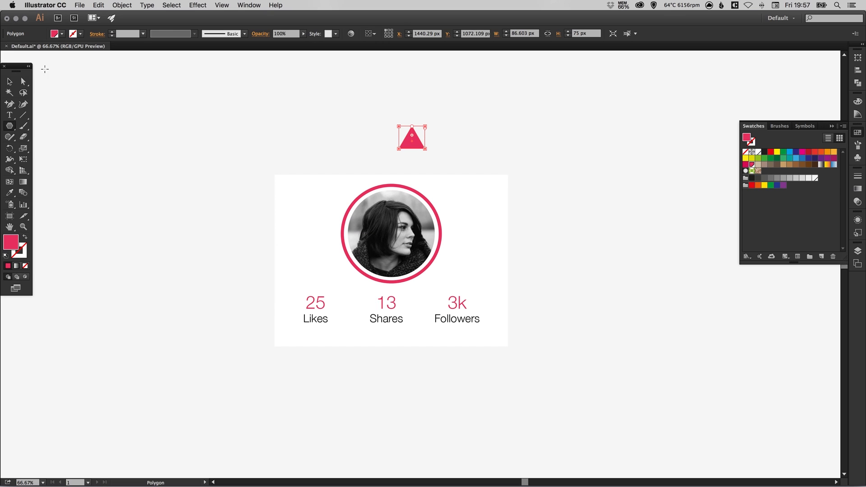
- Move the triangle to just below the card's lower edge, at about X 1383 px, Y 1822 px
{"action": "left_click", "coordinate": [10, 81]}
{"action": "left_click", "coordinate": [424, 139]}
{"action": "left_click_drag", "start_coordinate": [416, 144], "coordinate": [399, 367]}
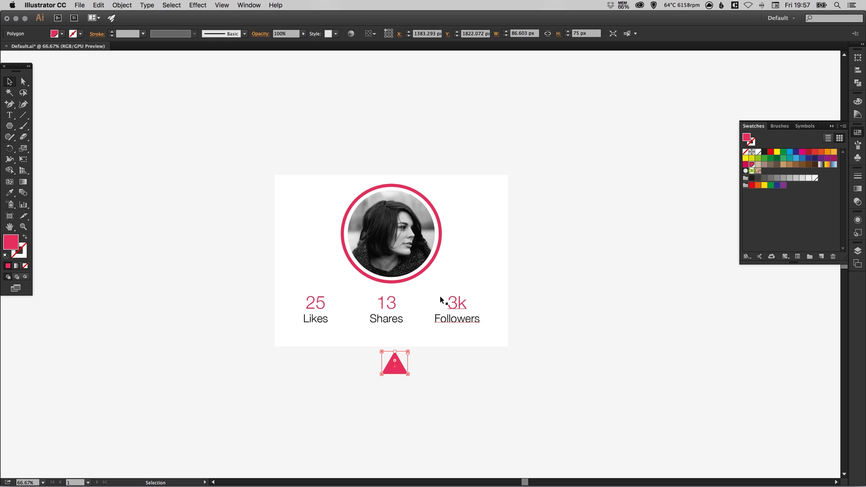
- Rotate the triangle below the card so that it points straight down, and deselect it
{"action": "left_click", "coordinate": [9, 148]}
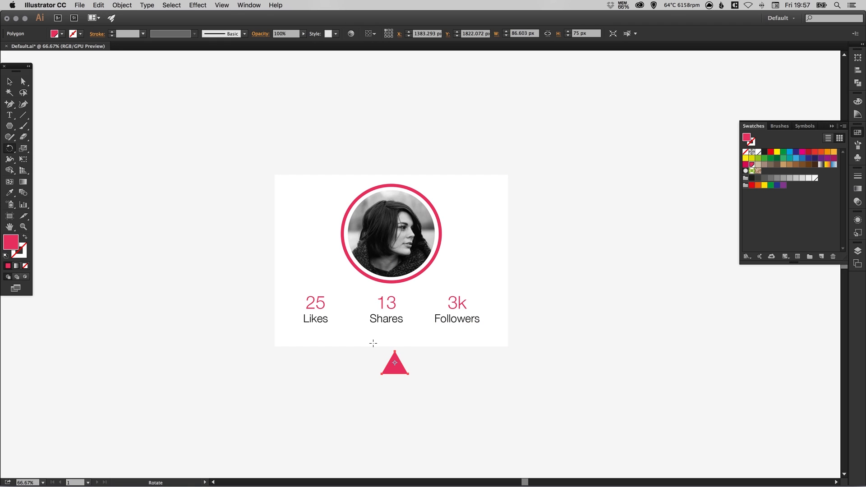
{"action": "left_click_drag", "start_coordinate": [373, 344], "coordinate": [408, 372]}
{"action": "key", "text": "v"}
{"action": "left_click", "coordinate": [422, 367]}
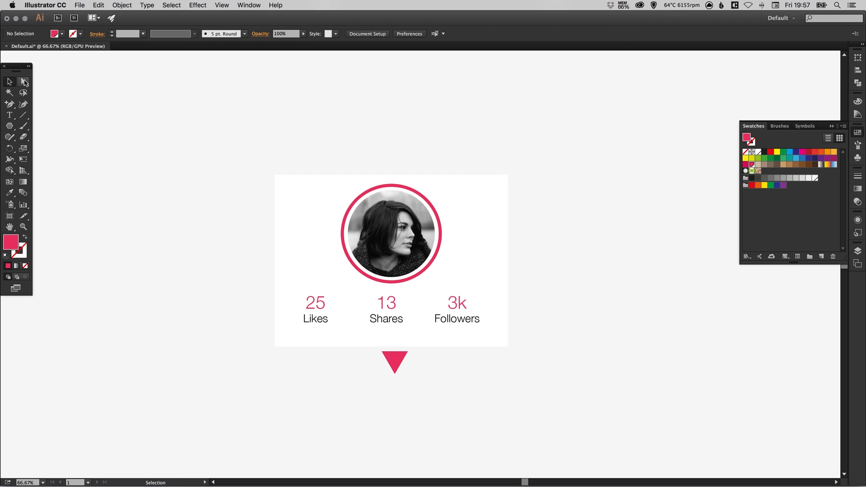
- Flatten the triangle by moving only its lower anchor point up to about Y 1867 px, and deselect it
{"action": "left_click", "coordinate": [24, 81]}
{"action": "left_click_drag", "start_coordinate": [402, 369], "coordinate": [405, 368]}
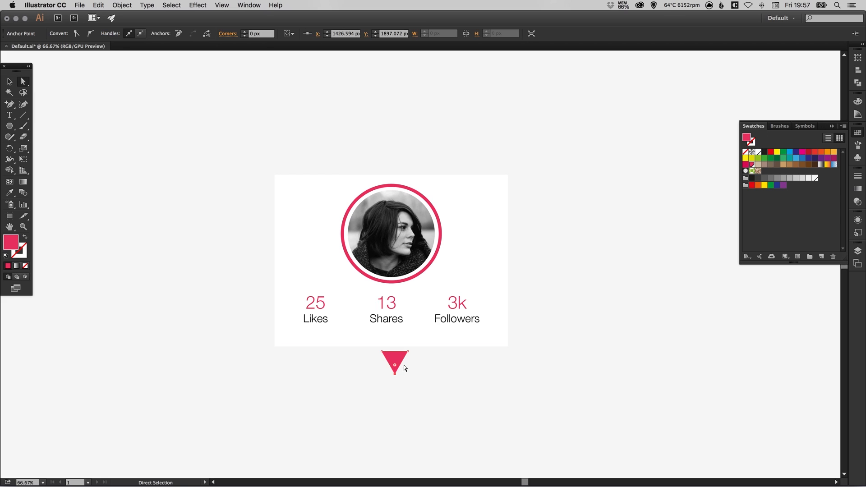
{"action": "key", "text": "Up"}
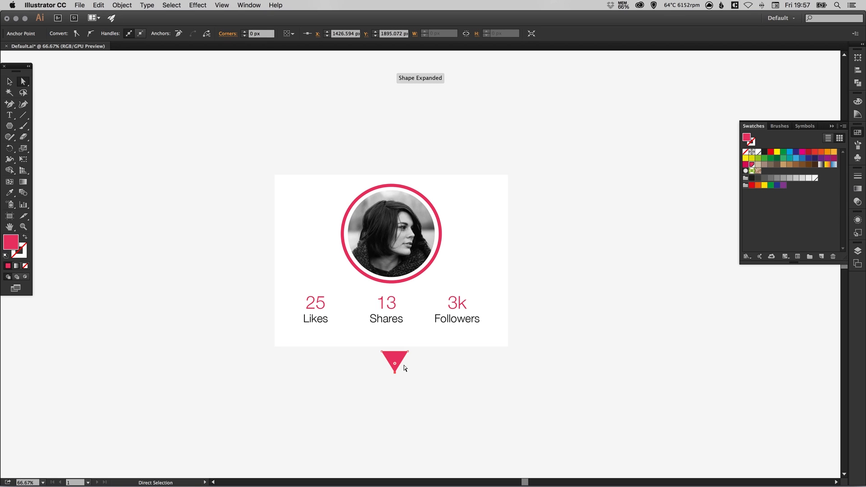
{"action": "key", "text": "Up"}
{"action": "key", "text": "Up"}
{"action": "key", "text": "Up"}
{"action": "key", "text": "Up"}
{"action": "key", "text": "Up"}
{"action": "key", "text": "Up"}
{"action": "key", "text": "Up"}
{"action": "key", "text": "Up"}
{"action": "key", "text": "Up"}
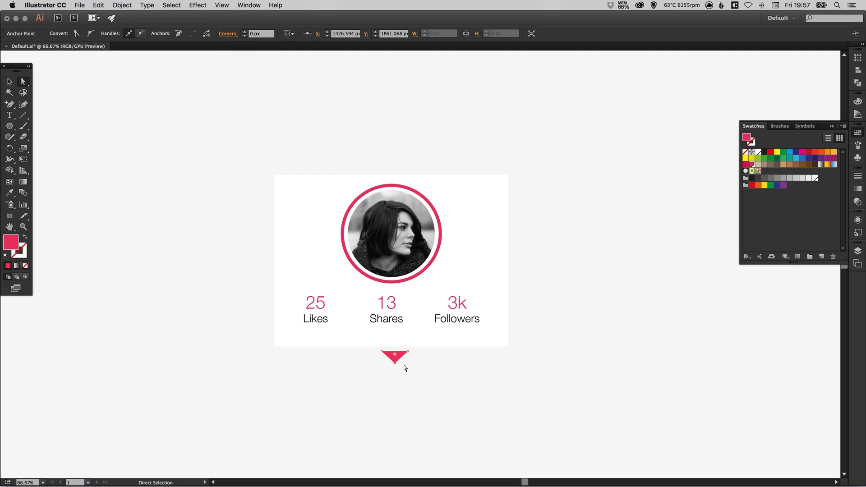
{"action": "key", "text": "v"}
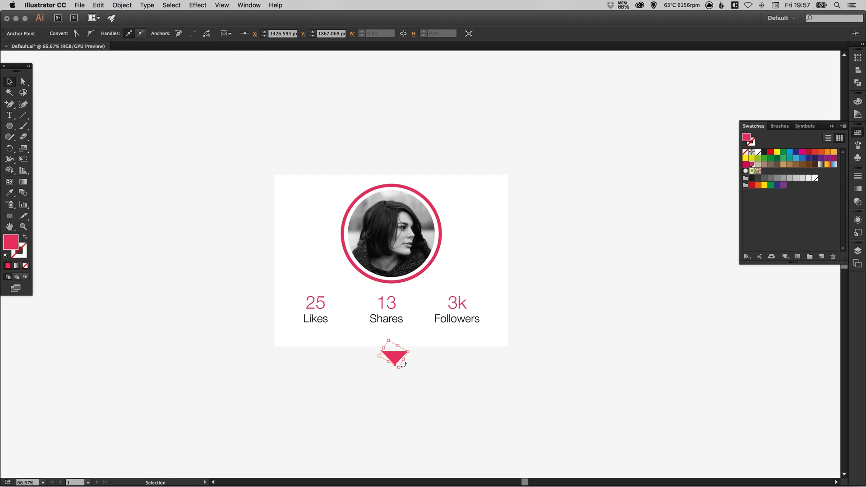
{"action": "left_click", "coordinate": [473, 369]}
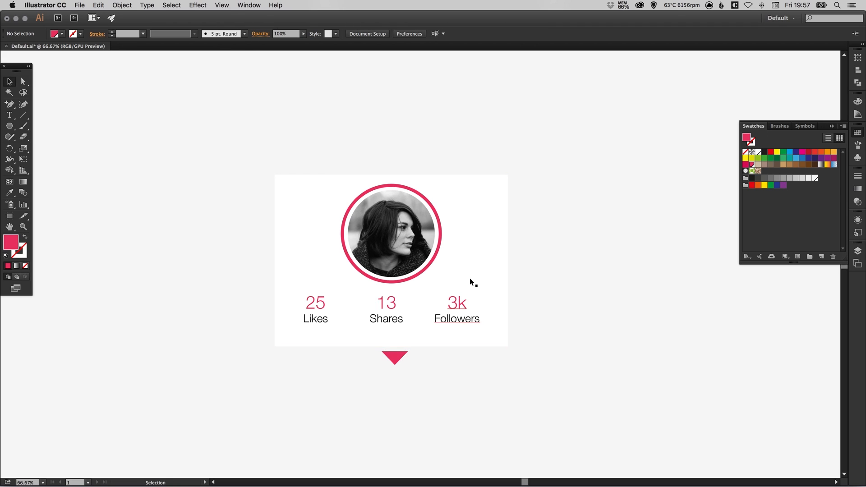
- Scale the flattened triangle down proportionally to about three quarters of its size and deselect it
{"action": "left_click", "coordinate": [394, 356]}
{"action": "key", "text": "z"}
{"action": "left_click_drag", "start_coordinate": [325, 314], "coordinate": [458, 392]}
{"action": "key", "text": "v"}
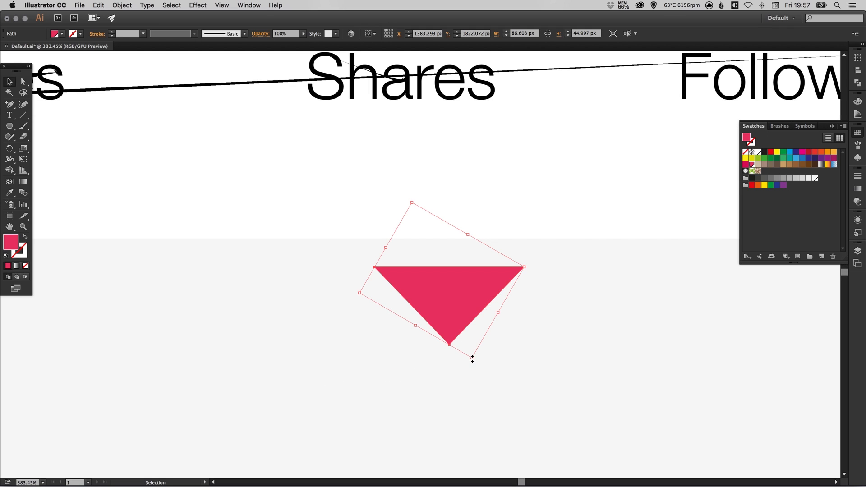
{"action": "left_click_drag", "start_coordinate": [473, 359], "coordinate": [462, 343]}
{"action": "key", "text": "super+shift+a"}
{"action": "key", "text": "super+minus"}
{"action": "key", "text": "super+minus"}
{"action": "key", "text": "super+minus"}
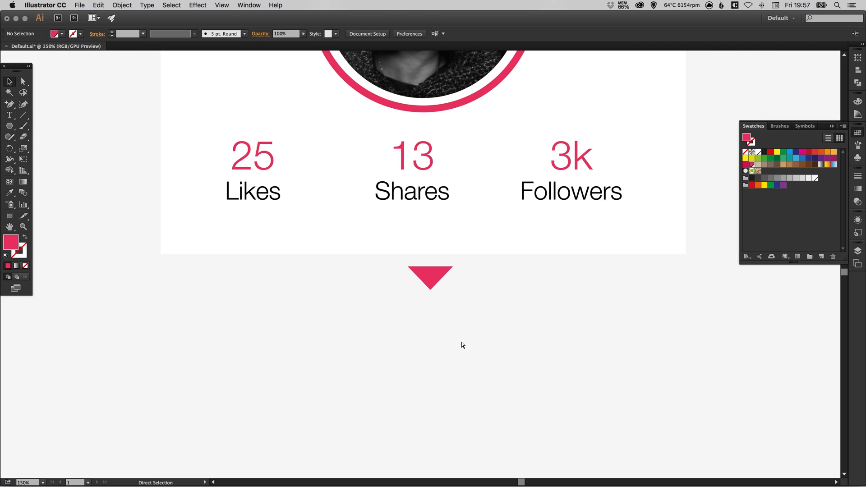
- Group the circular photo together with its pinkish-red ring and deselect the group
{"action": "key", "text": "super+minus"}
{"action": "key", "text": "super+minus"}
{"action": "left_click_drag", "start_coordinate": [488, 237], "coordinate": [485, 285]}
{"action": "key", "text": "z"}
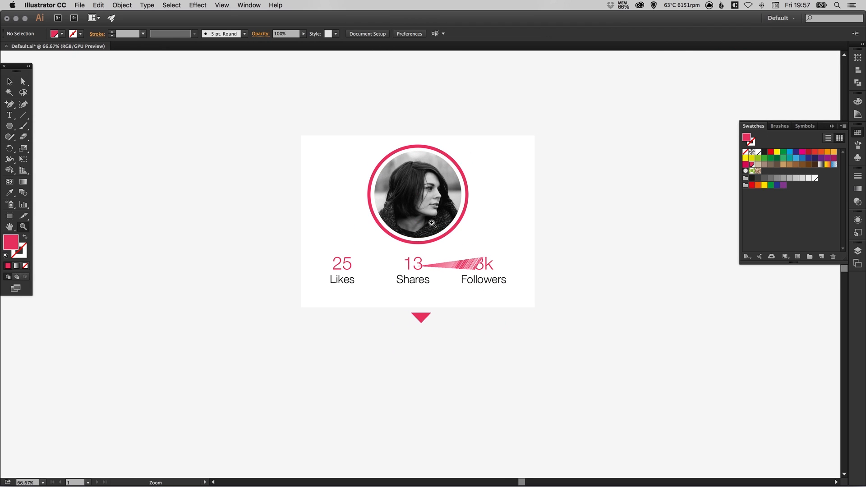
{"action": "left_click", "coordinate": [432, 223]}
{"action": "key", "text": "v"}
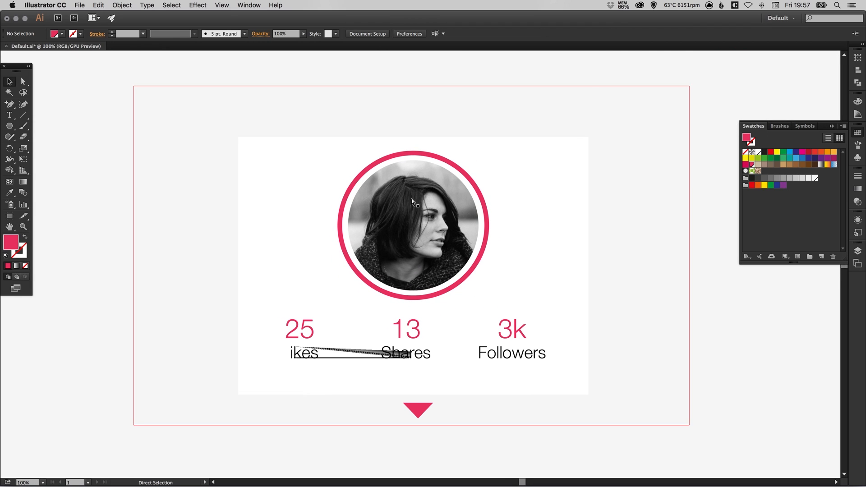
{"action": "left_click", "coordinate": [374, 197]}
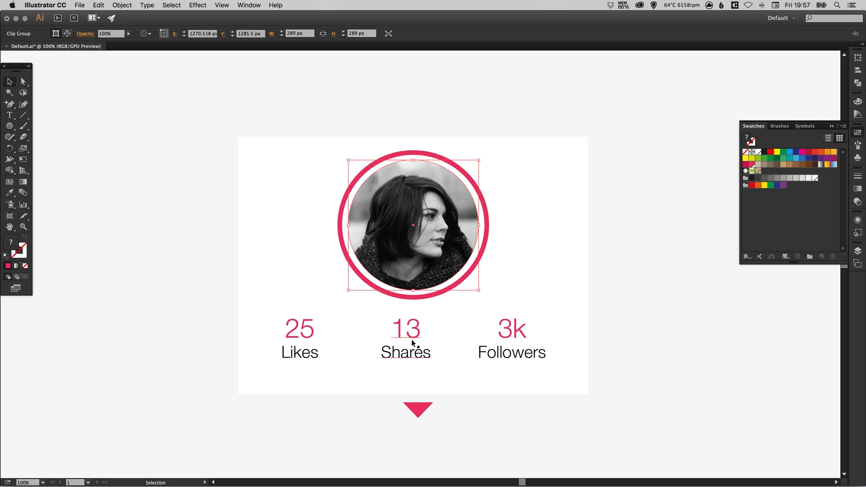
{"action": "left_click", "coordinate": [343, 216], "text": "shift"}
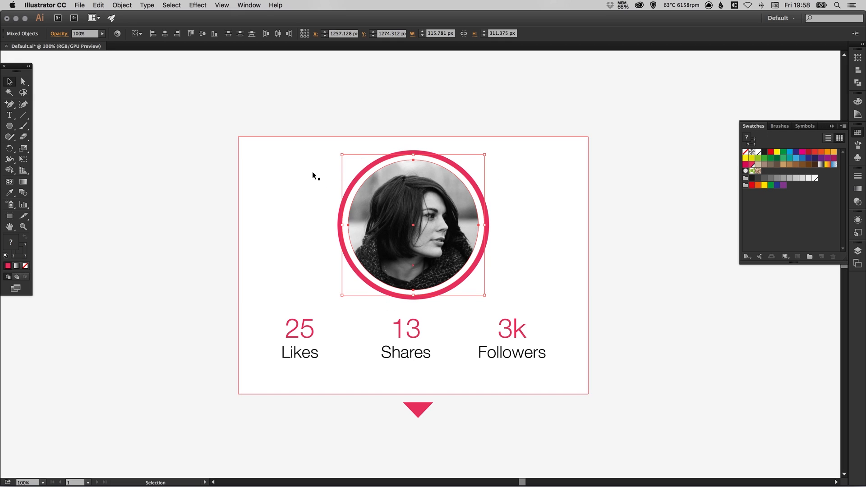
{"action": "left_click", "coordinate": [122, 5]}
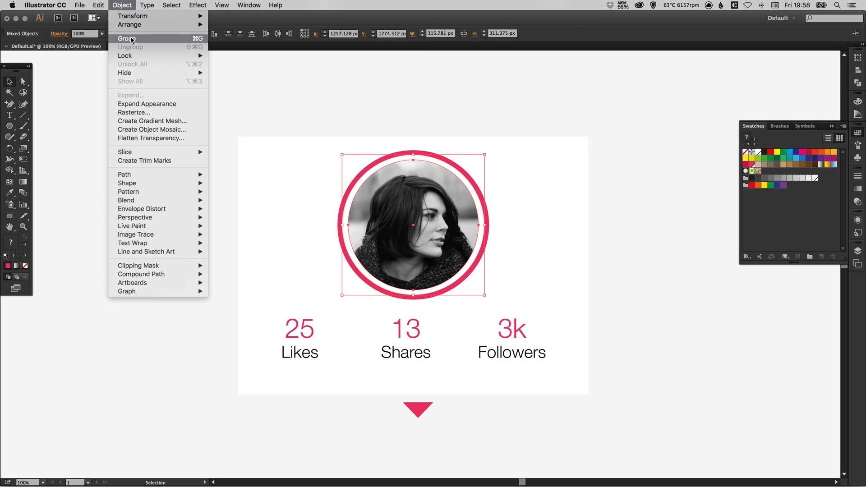
{"action": "left_click", "coordinate": [157, 38]}
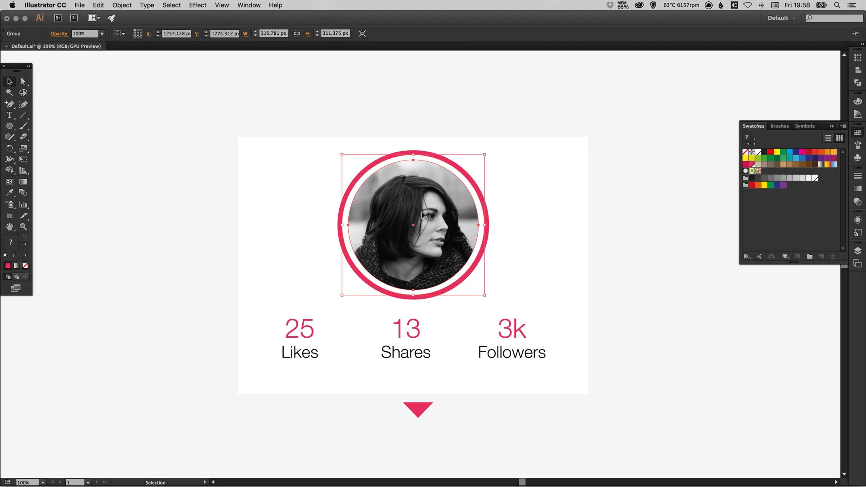
{"action": "left_click", "coordinate": [549, 97]}
- Test-move the photo group diagonally, undo that, and shift the group straight down to about Y 1297 px
{"action": "left_click_drag", "start_coordinate": [428, 201], "coordinate": [472, 236]}
{"action": "key", "text": "super+z"}
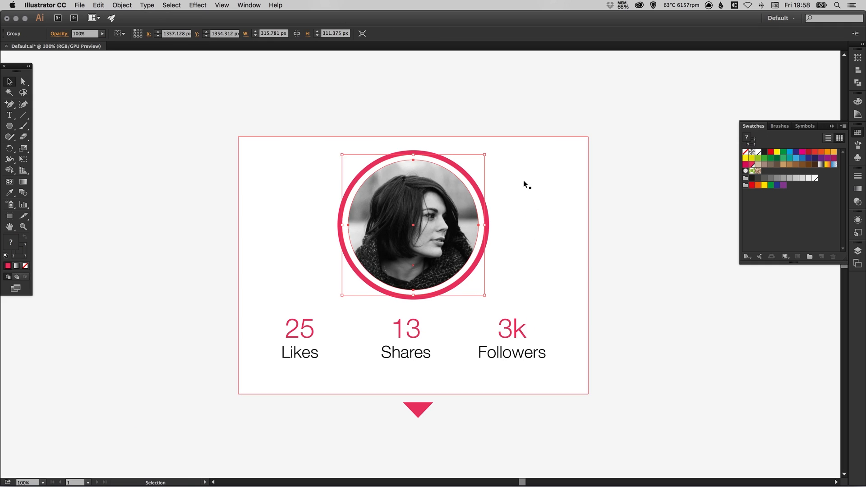
{"action": "left_click", "coordinate": [481, 102]}
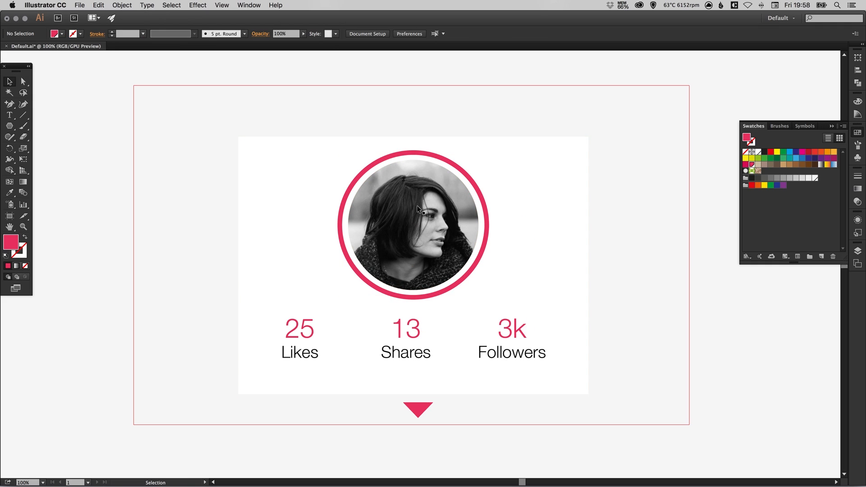
{"action": "left_click_drag", "start_coordinate": [417, 205], "coordinate": [419, 217]}
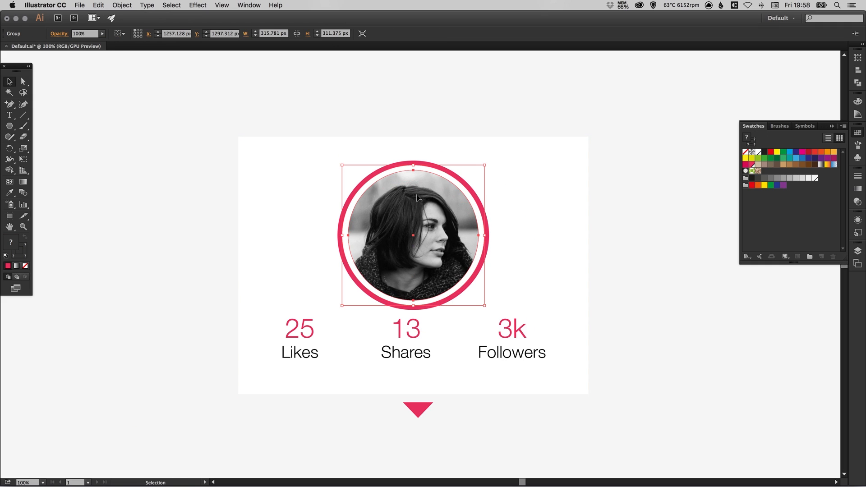
- Move the triangle further down below the card, extend the card's lower edge to a height of about 604 px, and deselect it
{"action": "scroll", "coordinate": [420, 224], "scroll_direction": "down", "scroll_amount": 3}
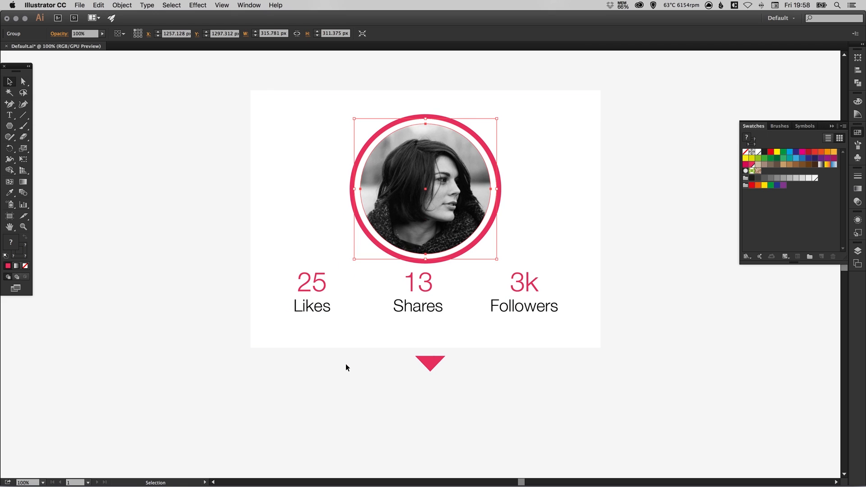
{"action": "left_click", "coordinate": [429, 345]}
{"action": "left_click_drag", "start_coordinate": [429, 365], "coordinate": [428, 401]}
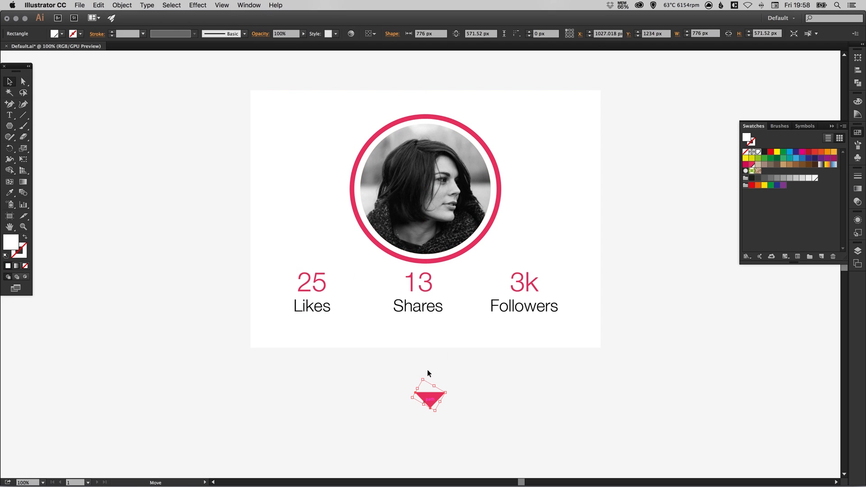
{"action": "left_click", "coordinate": [414, 340]}
{"action": "left_click_drag", "start_coordinate": [426, 350], "coordinate": [425, 362]}
{"action": "left_click", "coordinate": [308, 381]}
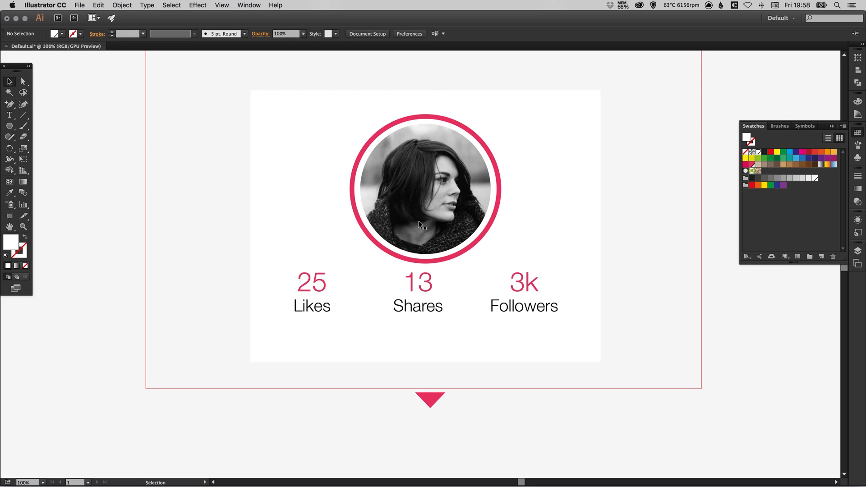
- Try moving the photo group and the counts text group separately, undoing each move
{"action": "left_click_drag", "start_coordinate": [418, 221], "coordinate": [367, 172]}
{"action": "key", "text": "super+z"}
{"action": "left_click_drag", "start_coordinate": [420, 287], "coordinate": [536, 318]}
{"action": "key", "text": "super+z"}
{"action": "left_click", "coordinate": [381, 394]}
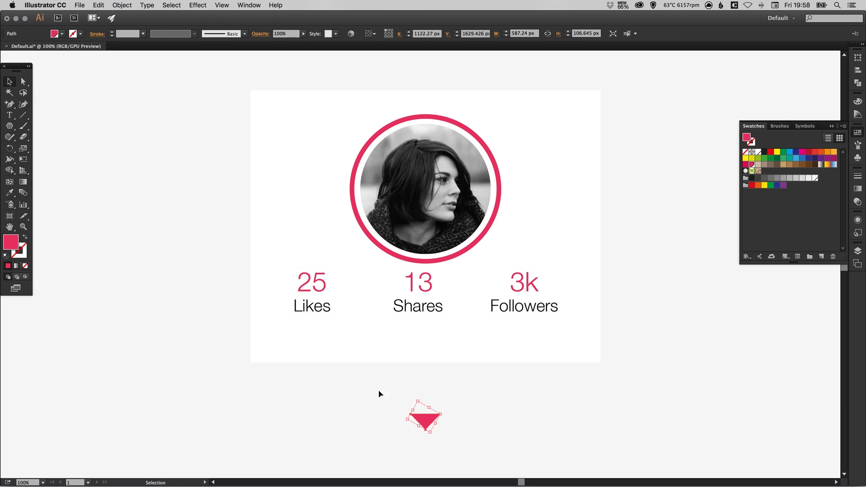
- Select the card, photo group, counts and triangle together, align their centres horizontally, and deselect them
{"action": "left_click", "coordinate": [281, 356]}
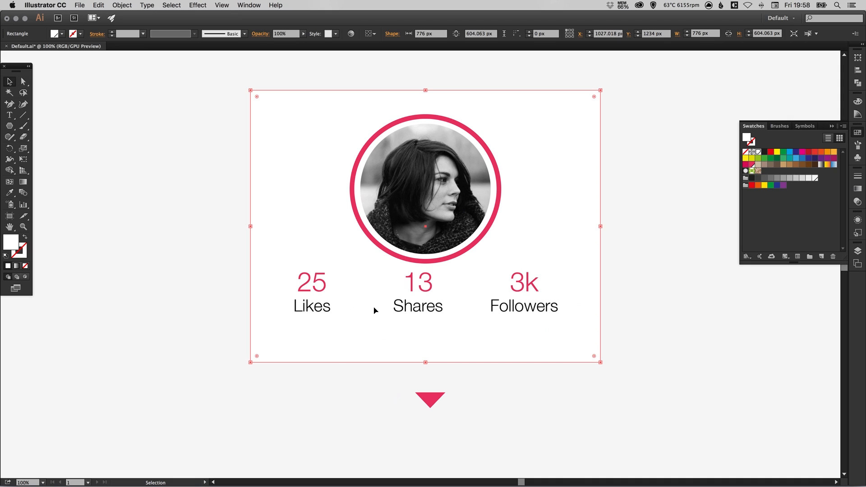
{"action": "left_click_drag", "start_coordinate": [218, 424], "coordinate": [473, 152]}
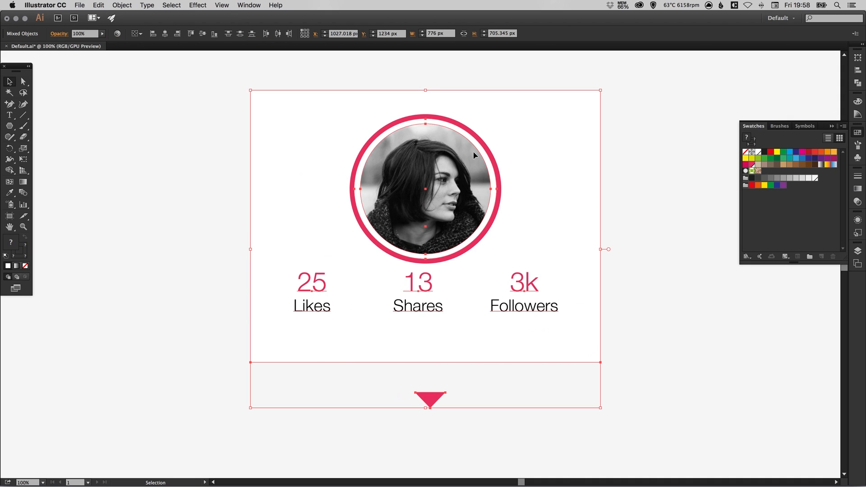
{"action": "left_click", "coordinate": [165, 35]}
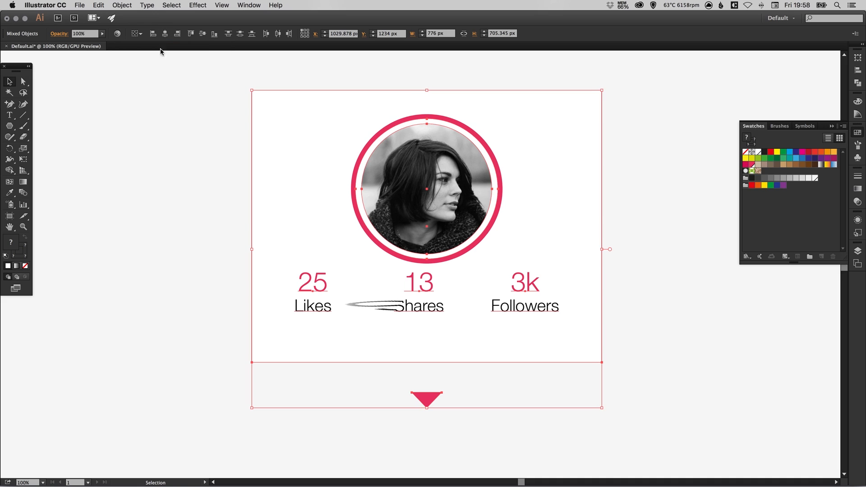
{"action": "left_click", "coordinate": [110, 94]}
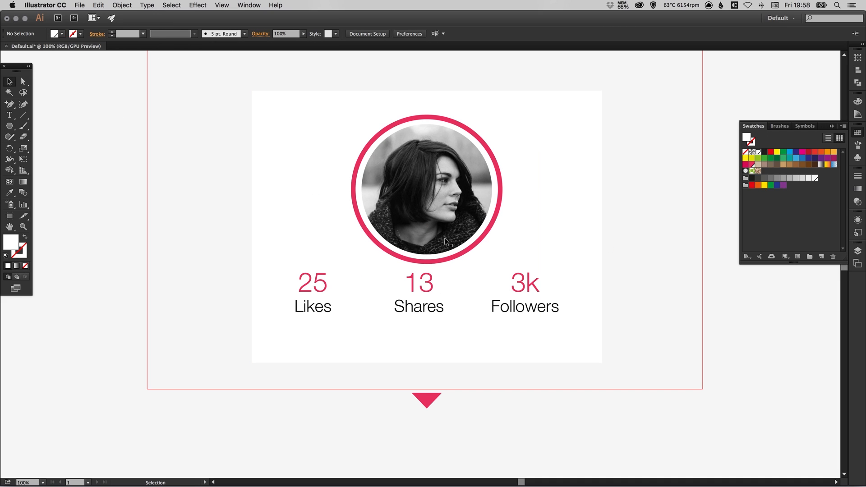
- Move the Likes, Shares and Followers text group straight down to about Y 1662 px and deselect it
{"action": "left_click_drag", "start_coordinate": [442, 250], "coordinate": [428, 270]}
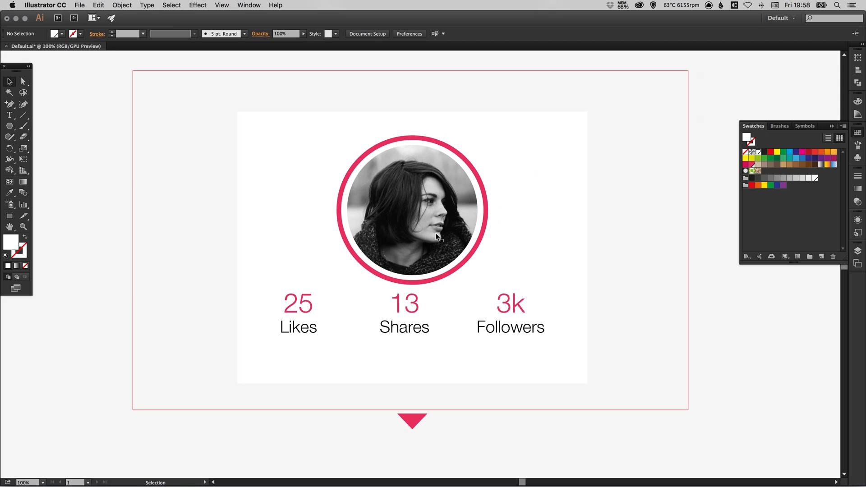
{"action": "key", "text": "super+minus"}
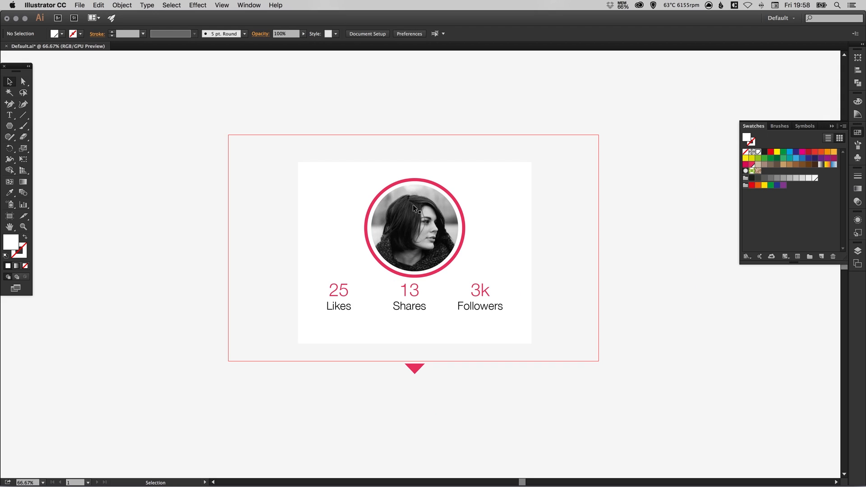
{"action": "left_click_drag", "start_coordinate": [416, 296], "coordinate": [415, 308]}
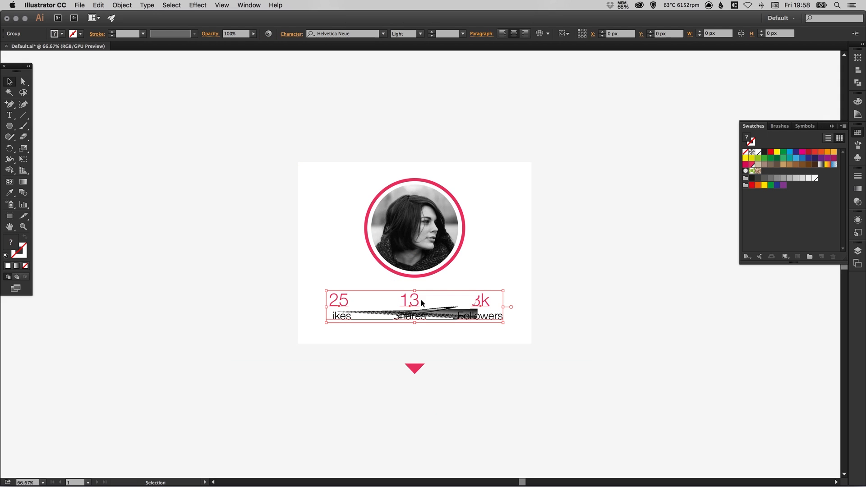
{"action": "key", "text": "super+plus"}
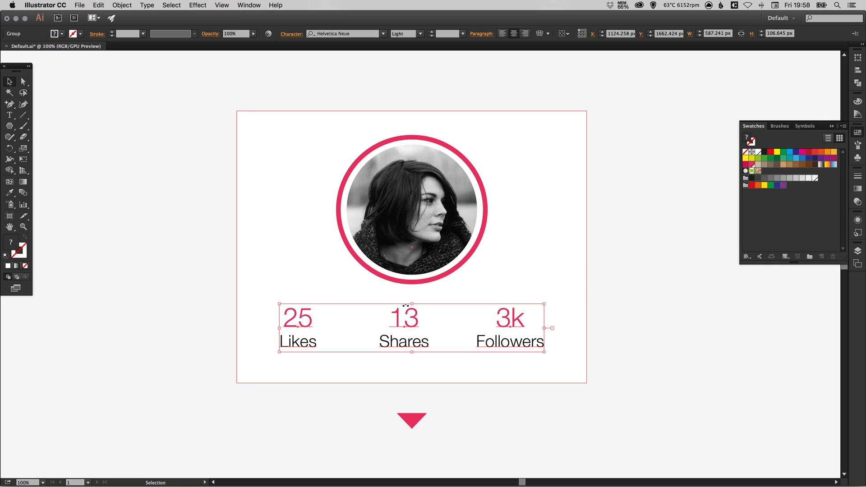
{"action": "left_click_drag", "start_coordinate": [405, 316], "coordinate": [406, 145]}
{"action": "key", "text": "super+z"}
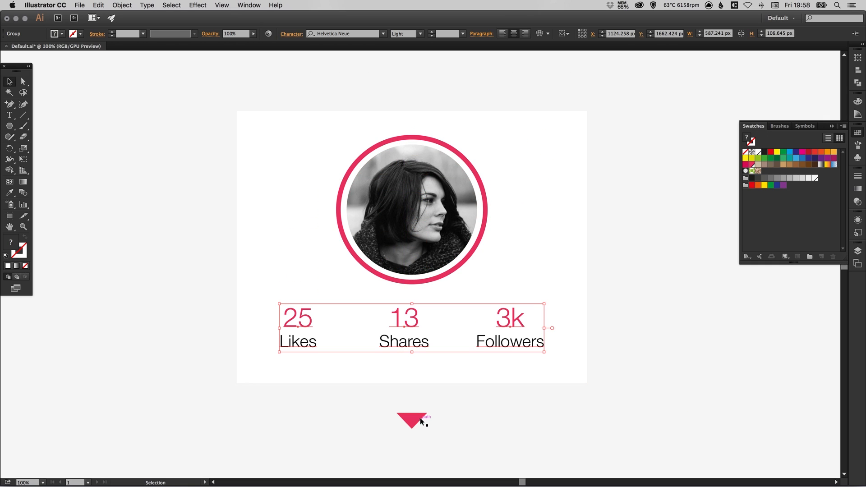
{"action": "left_click", "coordinate": [437, 415]}
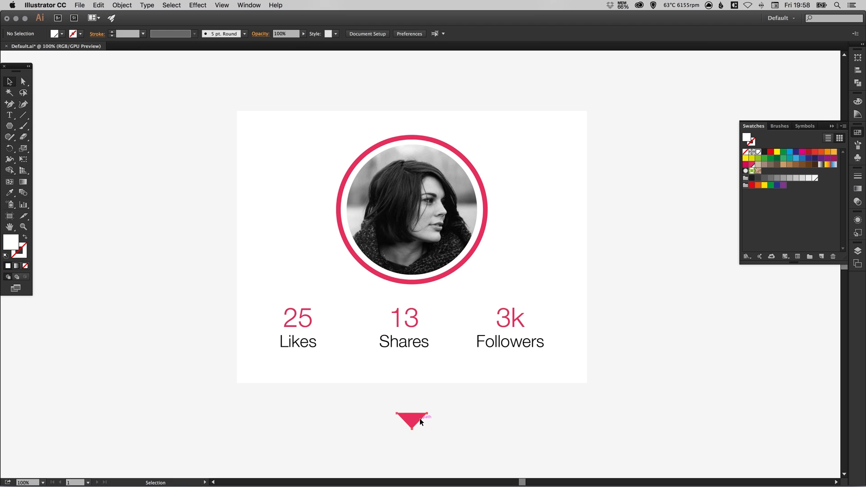
- Move the triangle up against the card's lower edge at about Y 1838 px and fill it with white
{"action": "left_click_drag", "start_coordinate": [420, 418], "coordinate": [423, 394]}
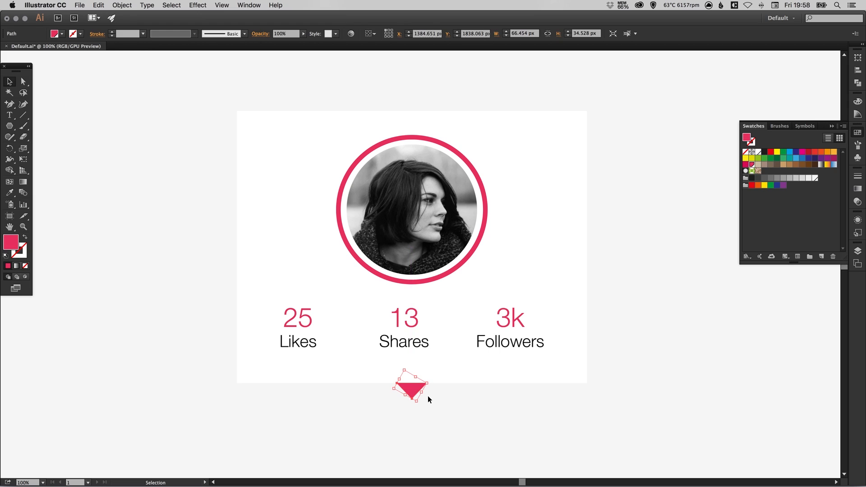
{"action": "left_click", "coordinate": [758, 152]}
{"action": "left_click", "coordinate": [861, 134]}
{"action": "left_click", "coordinate": [665, 234]}
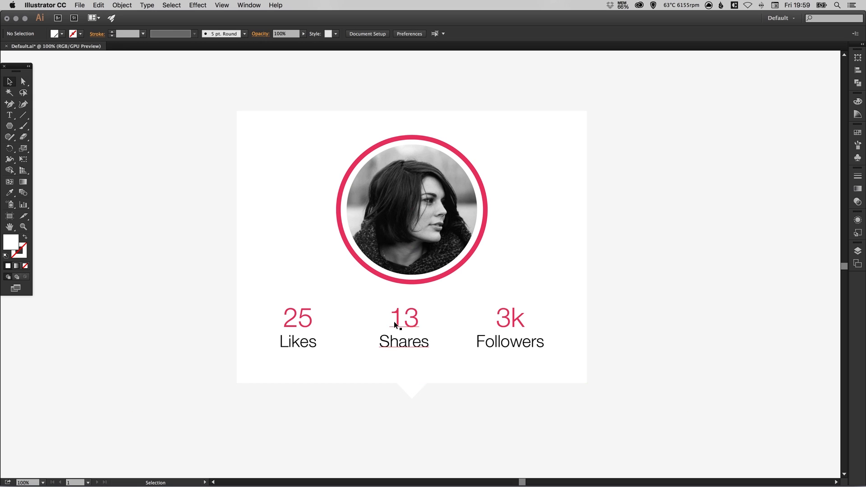
- Draw a thin flat ellipse about 776 px wide and 26 px high below the card, spanning the card's width, and deselect it
{"action": "key", "text": "super+minus"}
{"action": "key", "text": "super+minus"}
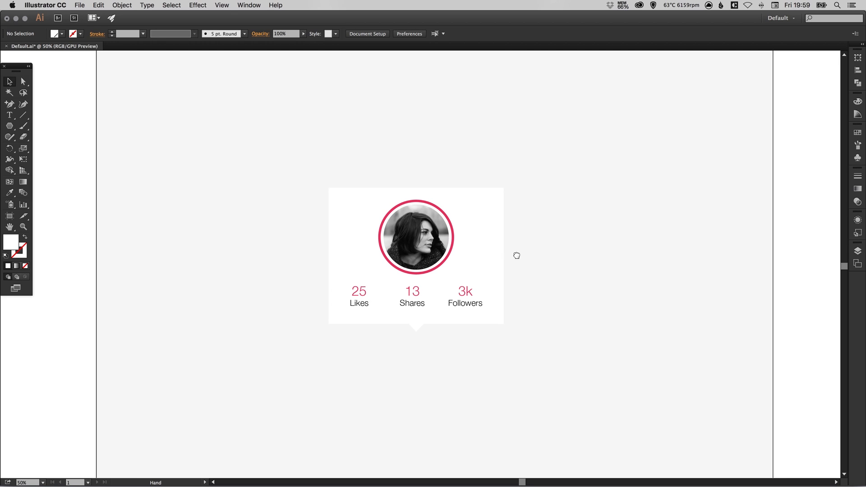
{"action": "left_click_drag", "start_coordinate": [517, 255], "coordinate": [515, 248]}
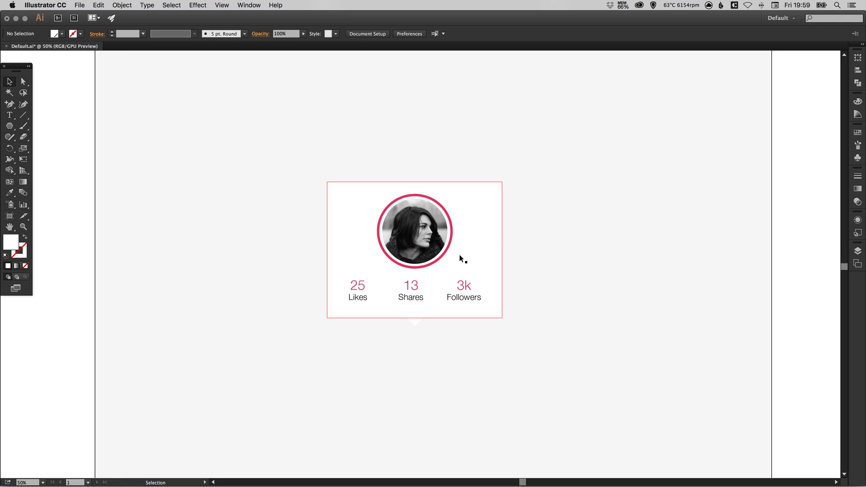
{"action": "key", "text": "z"}
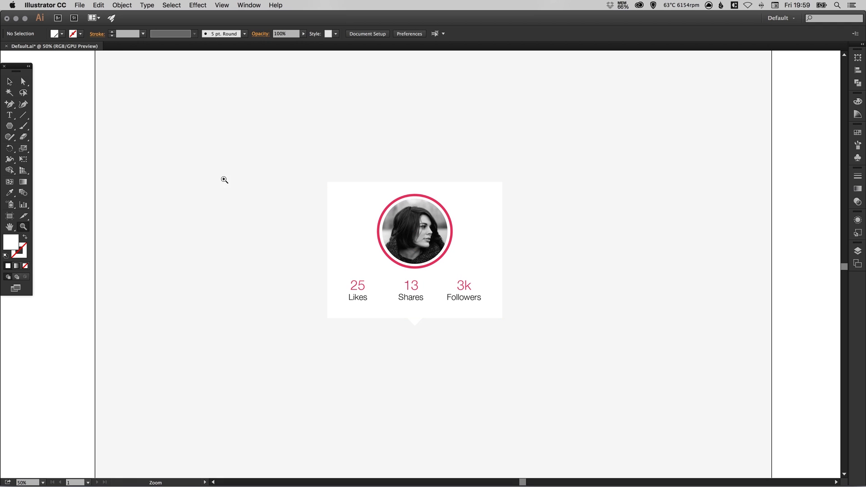
{"action": "left_click_drag", "start_coordinate": [223, 159], "coordinate": [580, 429]}
{"action": "left_click_drag", "start_coordinate": [488, 291], "coordinate": [442, 270]}
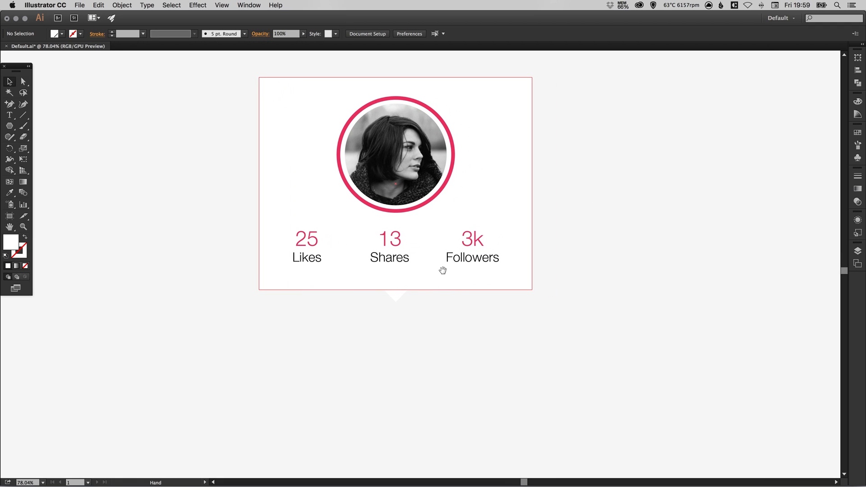
{"action": "left_click", "coordinate": [9, 128]}
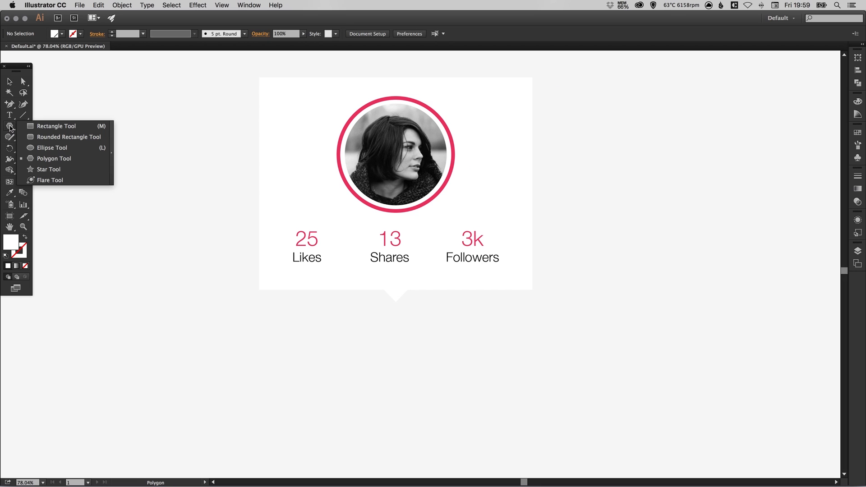
{"action": "left_click", "coordinate": [50, 148]}
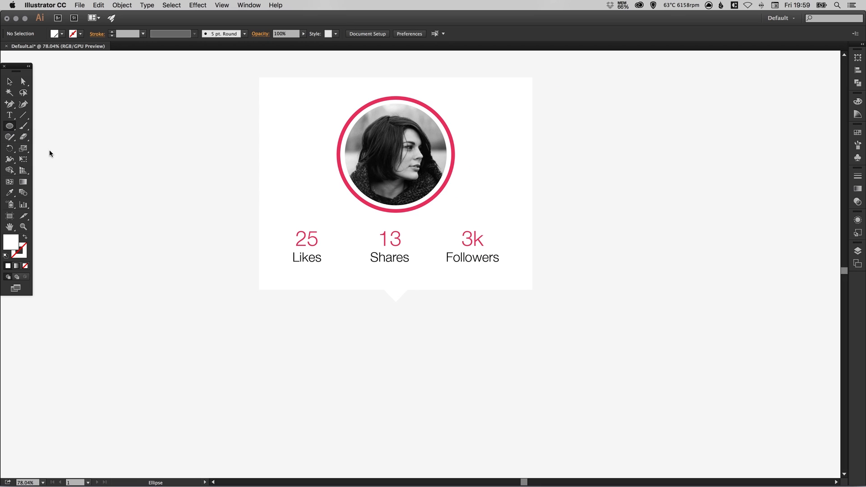
{"action": "left_click_drag", "start_coordinate": [259, 366], "coordinate": [532, 375]}
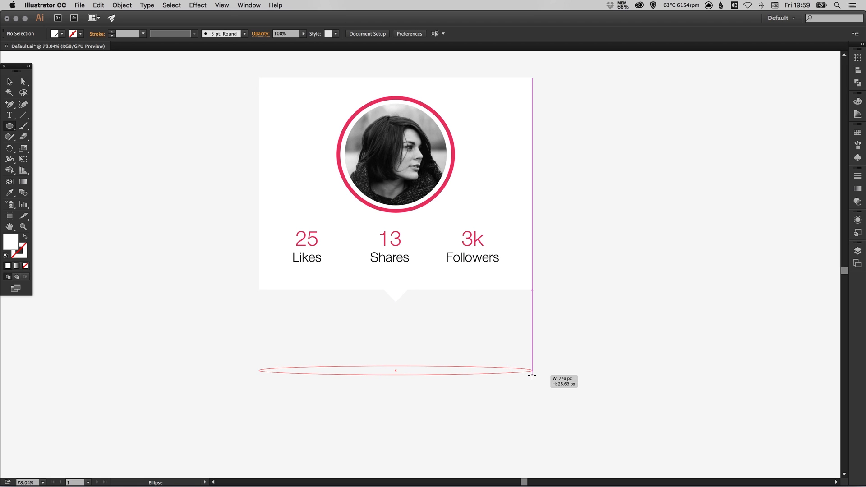
{"action": "left_click_drag", "start_coordinate": [532, 376], "coordinate": [533, 371]}
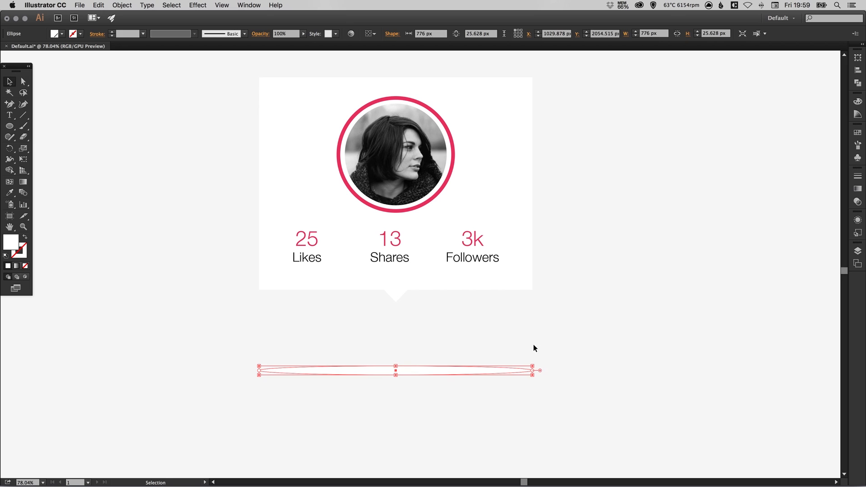
{"action": "key", "text": "v"}
{"action": "left_click", "coordinate": [517, 313]}
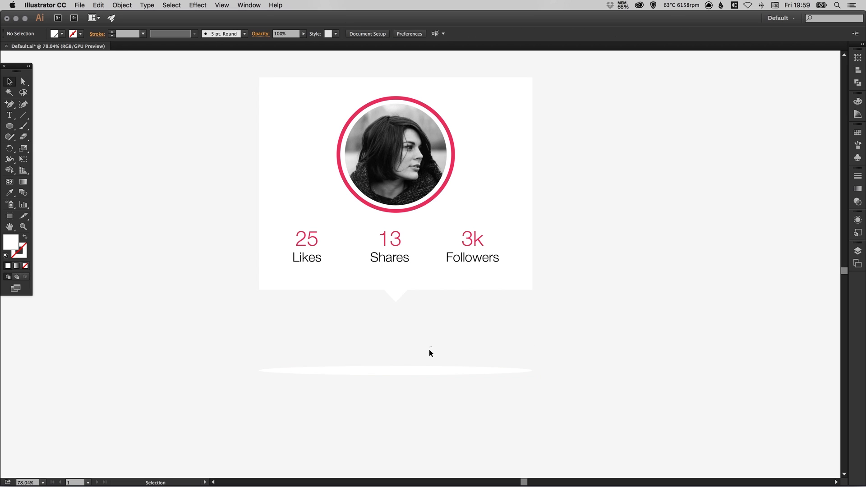
- Fill the thin ellipse beneath the card with a white-to-black linear gradient
{"action": "left_click", "coordinate": [429, 371]}
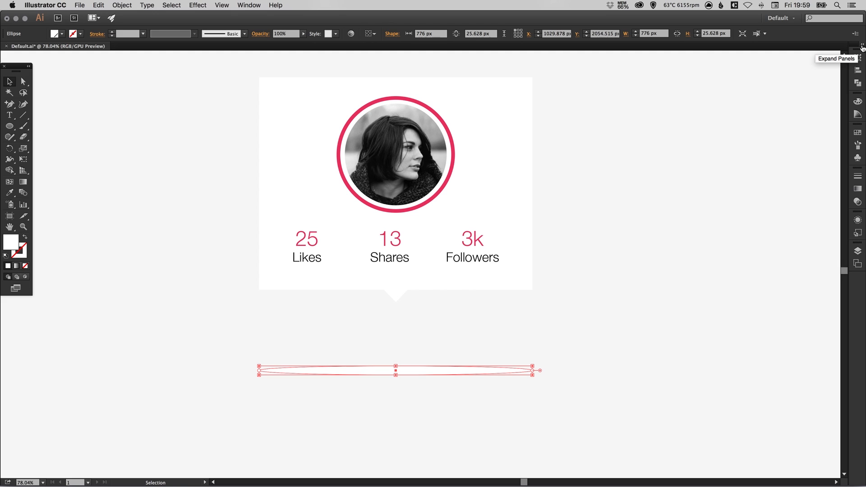
{"action": "left_click", "coordinate": [863, 47]}
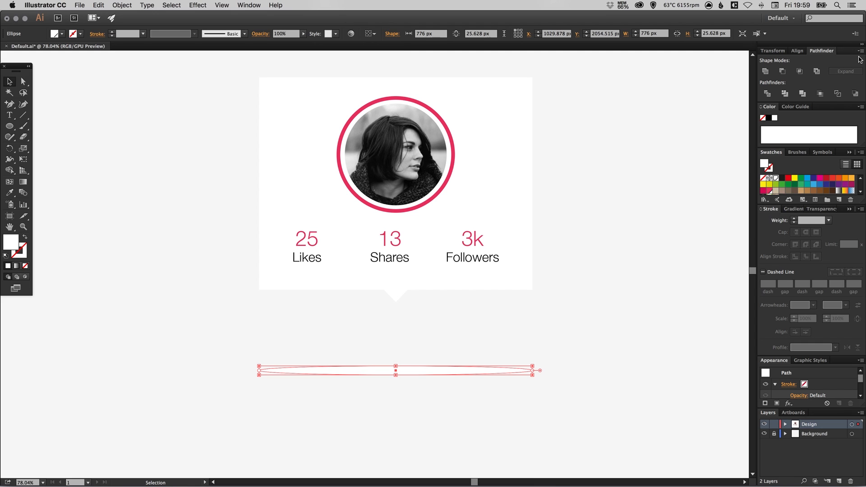
{"action": "left_click", "coordinate": [795, 209]}
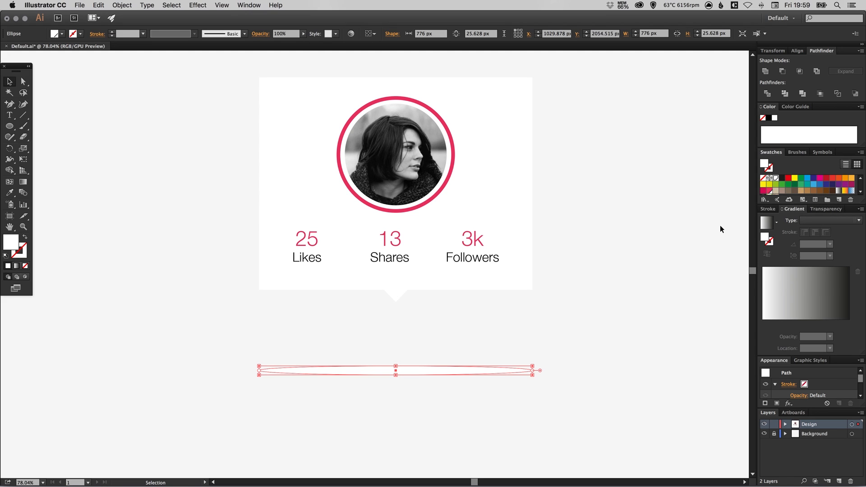
{"action": "left_click", "coordinate": [806, 289]}
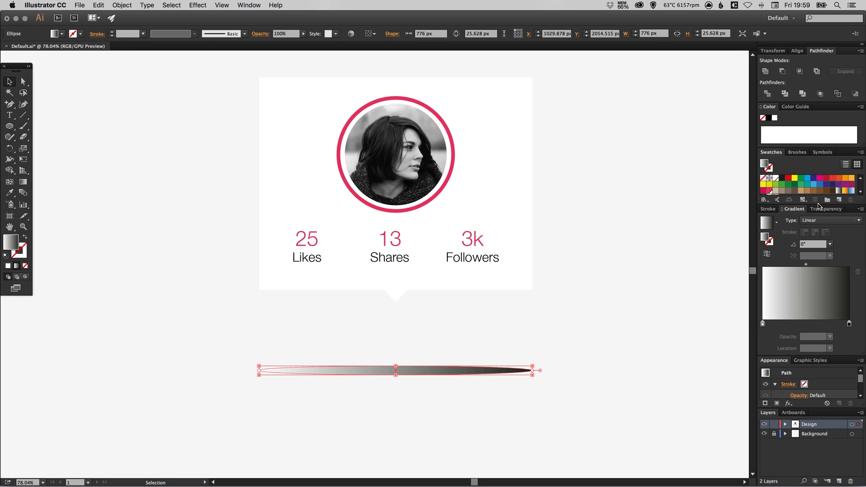
- Set the gradient's black stop to 50% location and copy the white stop to the opposite end at 100%
{"action": "left_click_drag", "start_coordinate": [820, 205], "coordinate": [839, 270]}
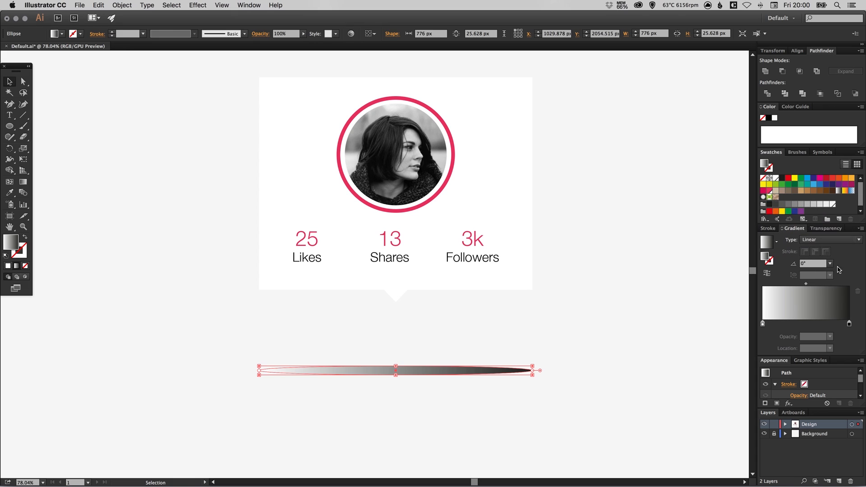
{"action": "left_click_drag", "start_coordinate": [850, 326], "coordinate": [806, 327]}
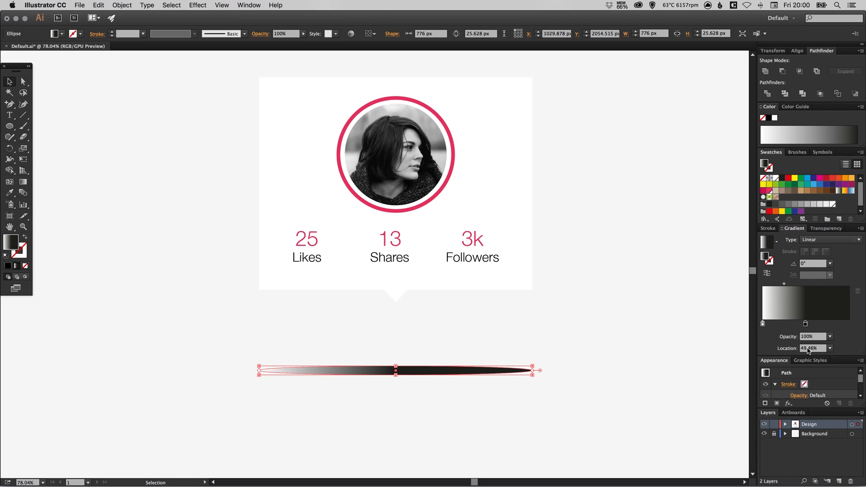
{"action": "left_click", "coordinate": [808, 349]}
{"action": "type", "text": "50"}
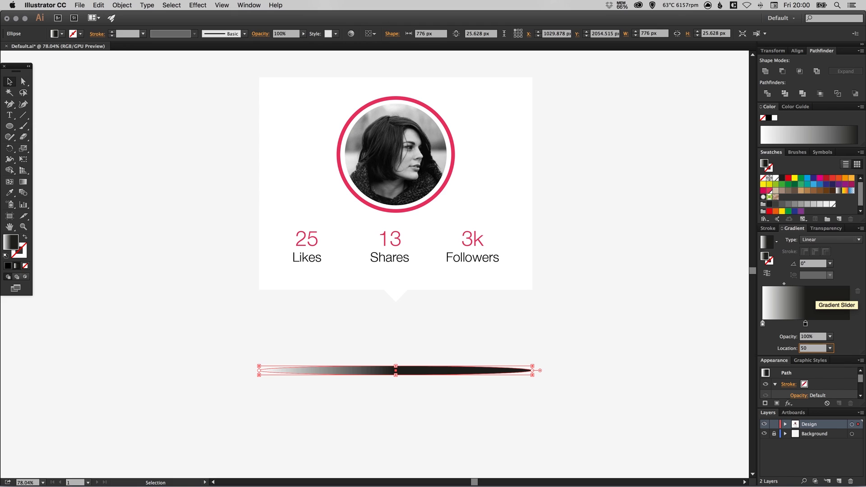
{"action": "key", "text": "Return"}
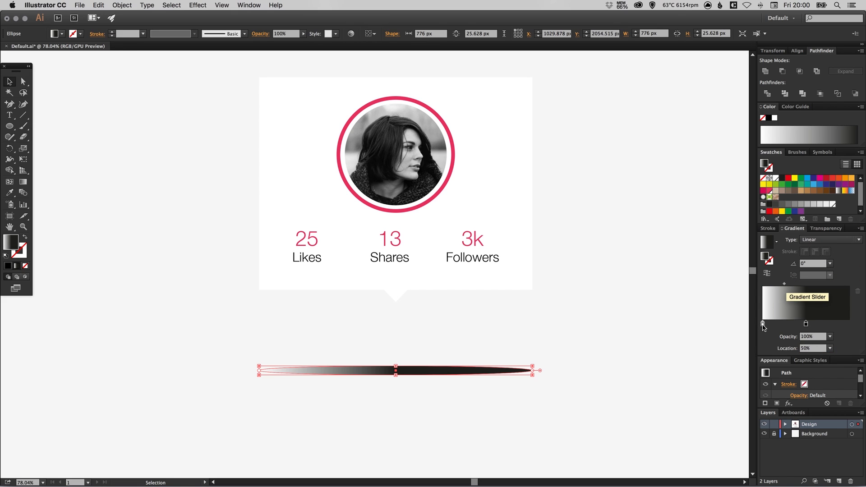
{"action": "left_click_drag", "start_coordinate": [763, 326], "coordinate": [854, 328]}
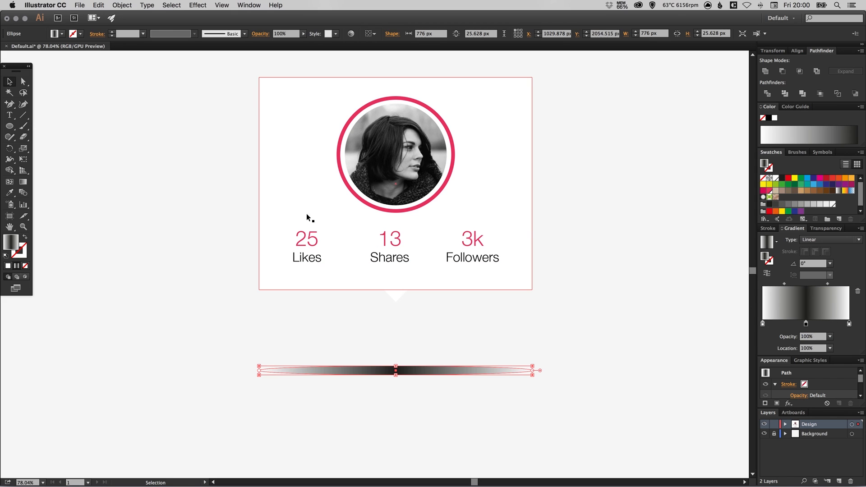
- Apply a Gaussian Blur with a 10-pixel radius to the gradient ellipse, with preview on, and deselect it
{"action": "left_click", "coordinate": [197, 5]}
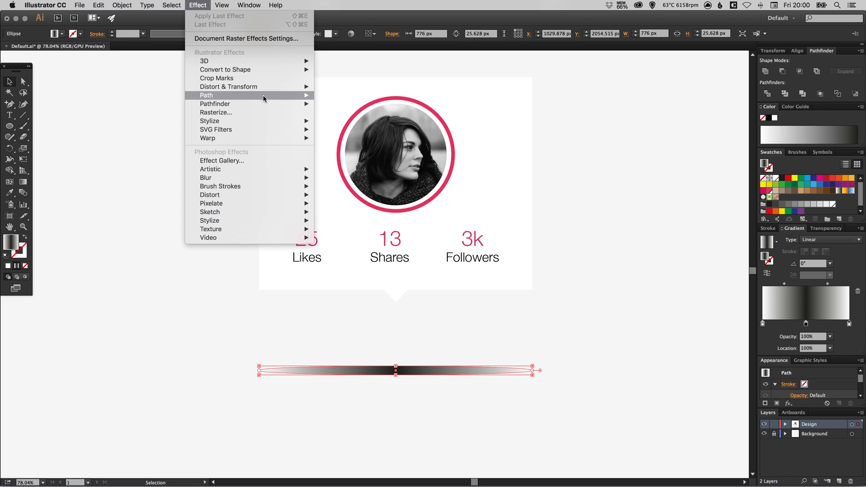
{"action": "mouse_move", "coordinate": [282, 178]}
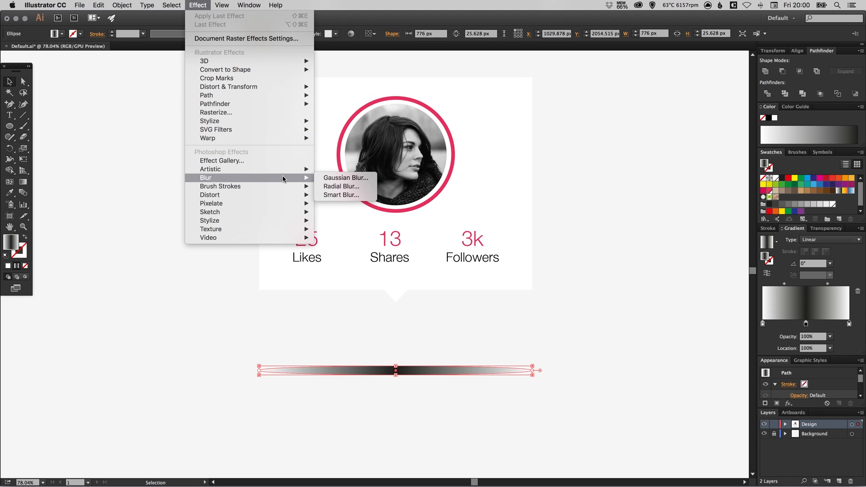
{"action": "left_click", "coordinate": [356, 177]}
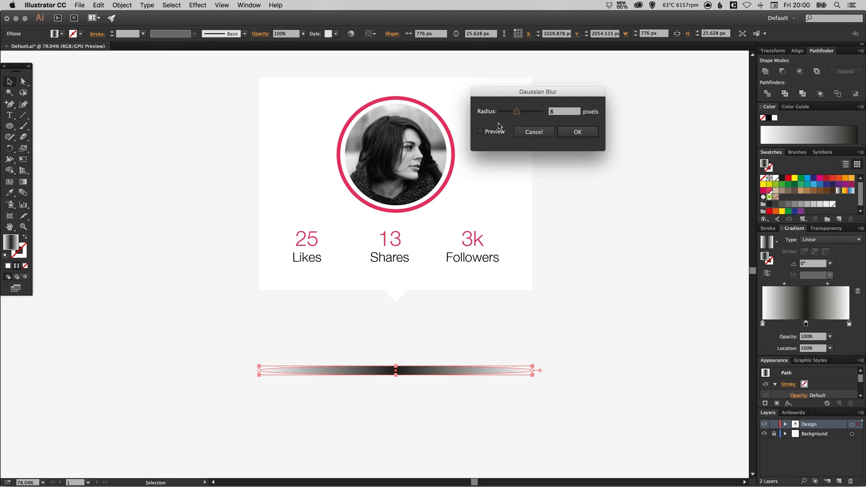
{"action": "left_click", "coordinate": [495, 133]}
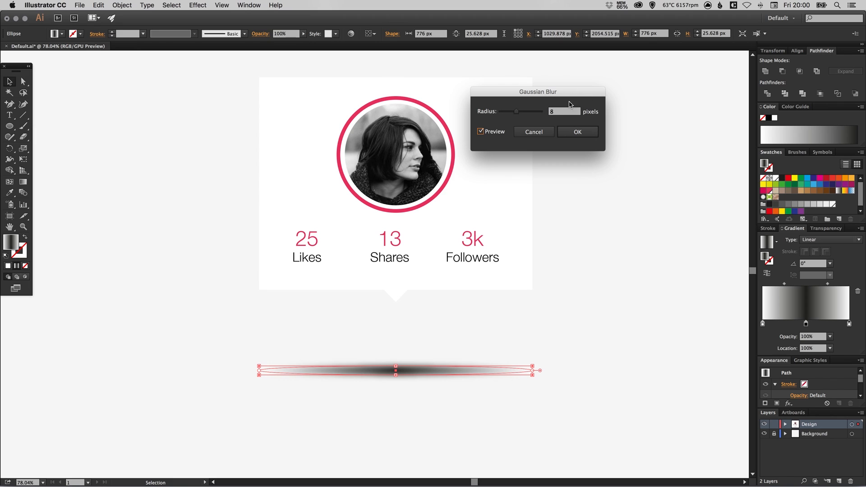
{"action": "type", "text": "10"}
{"action": "key", "text": "Tab"}
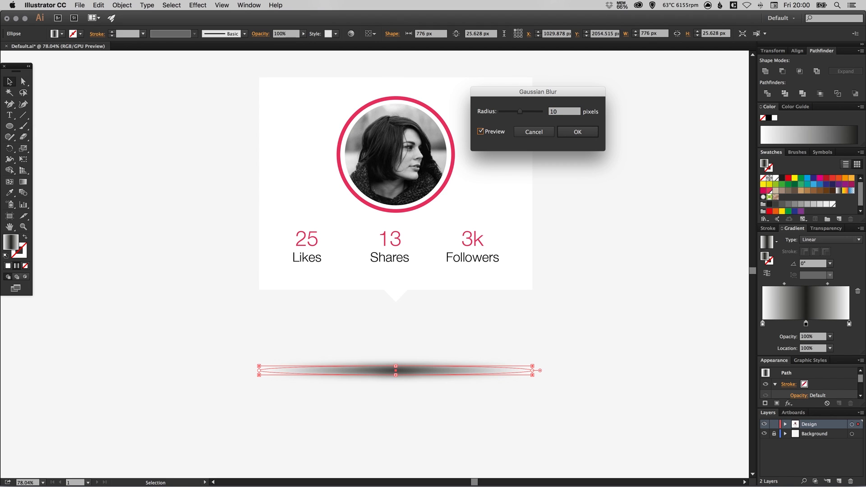
{"action": "key", "text": "Return"}
{"action": "left_click", "coordinate": [654, 266]}
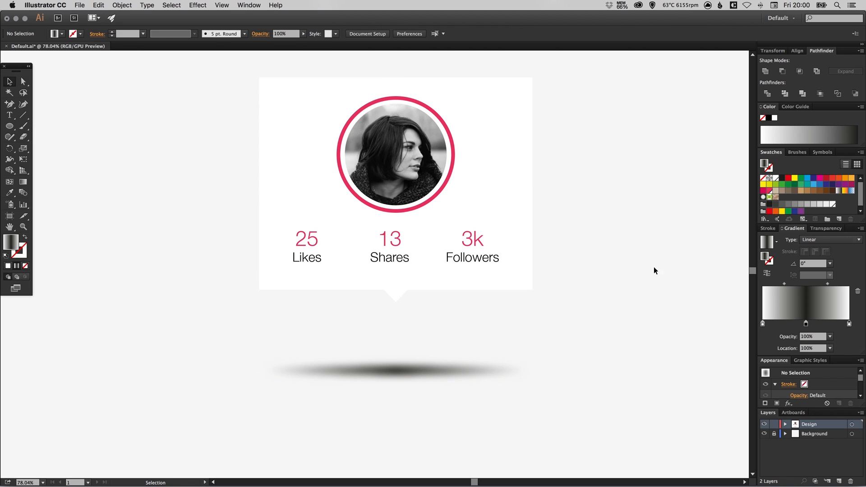
- Recolour the blurred ellipse's middle gradient stop with the grey swatch C=0 M=0 Y=0 K=60 and deselect it
{"action": "left_click", "coordinate": [446, 371]}
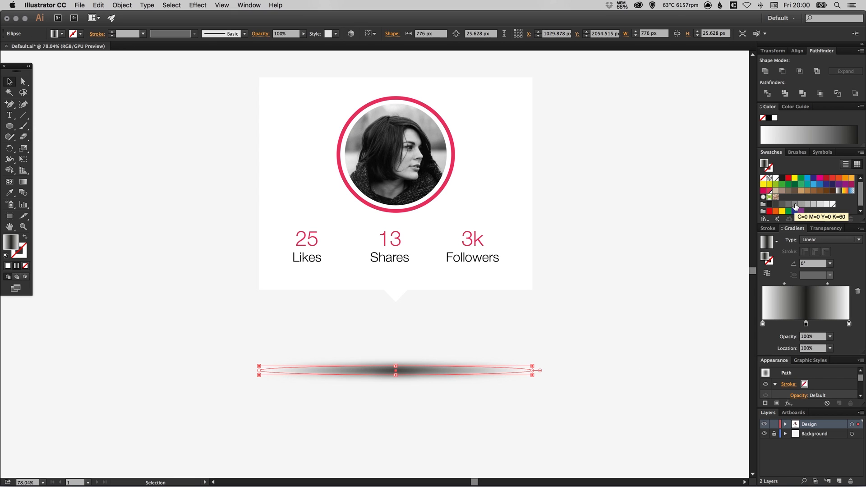
{"action": "left_click_drag", "start_coordinate": [795, 206], "coordinate": [807, 324]}
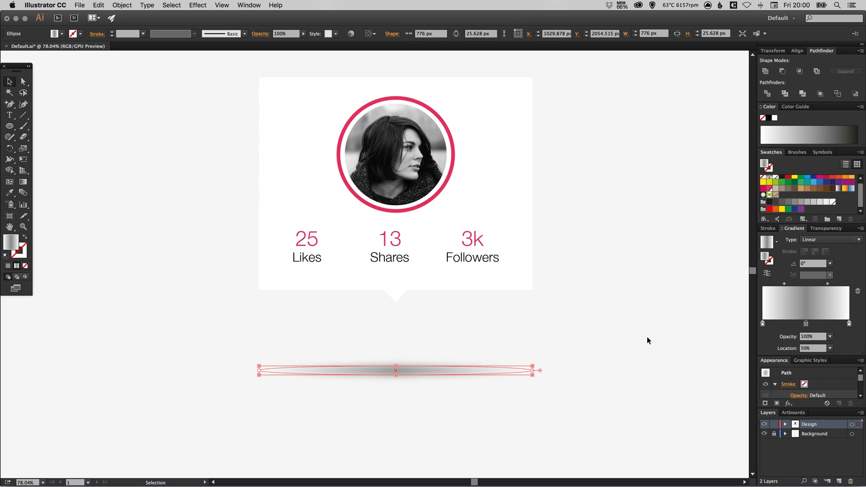
{"action": "left_click", "coordinate": [668, 338]}
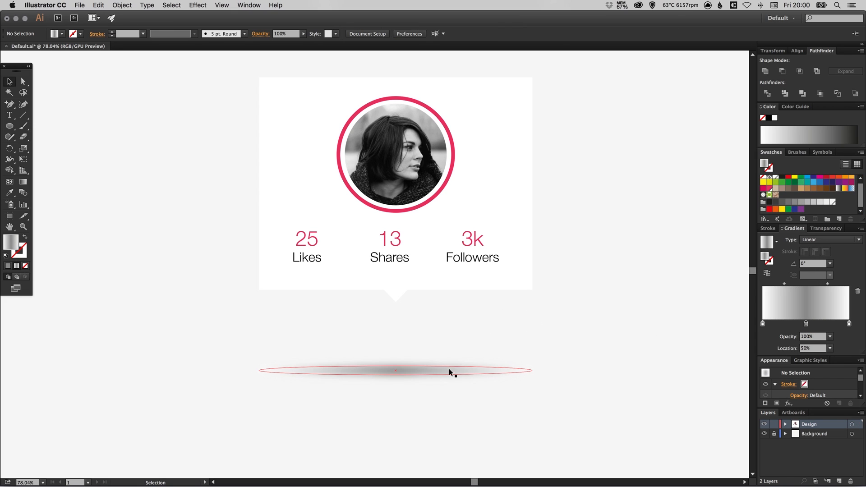
- Set the blurred ellipse's opacity to 80% and deselect it
{"action": "left_click", "coordinate": [437, 372]}
{"action": "left_click", "coordinate": [314, 396]}
{"action": "left_click", "coordinate": [417, 369]}
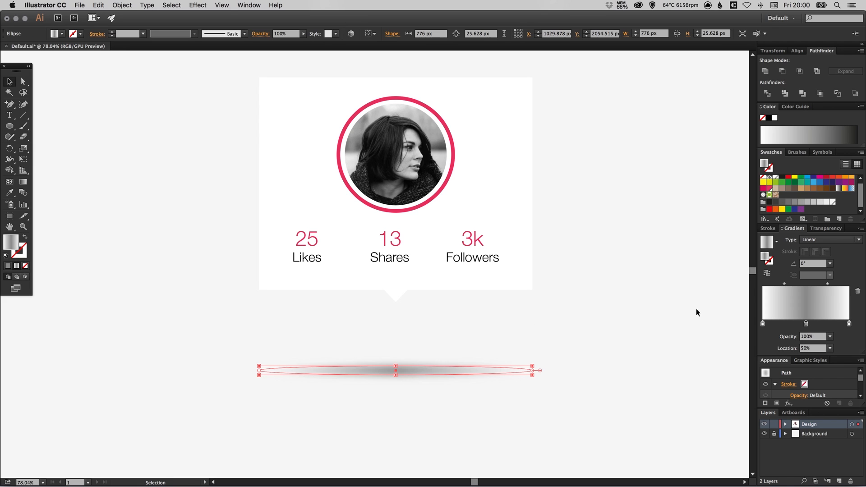
{"action": "left_click", "coordinate": [836, 230]}
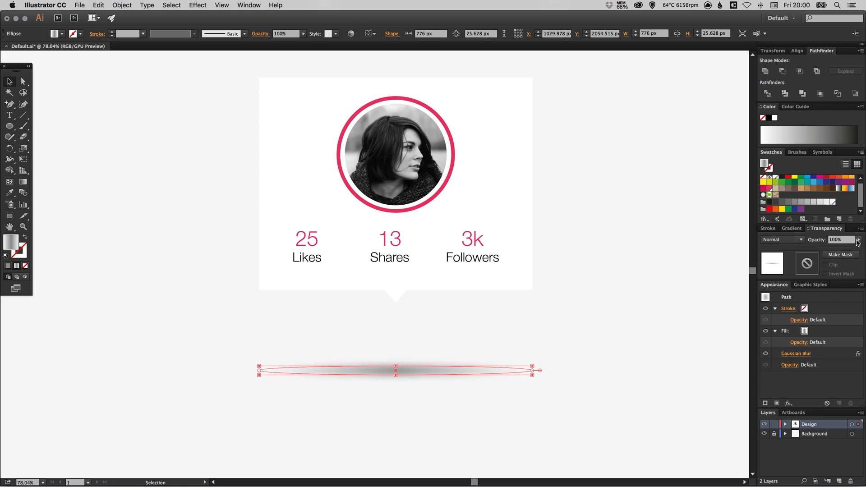
{"action": "left_click", "coordinate": [858, 240]}
{"action": "left_click_drag", "start_coordinate": [857, 248], "coordinate": [853, 250]}
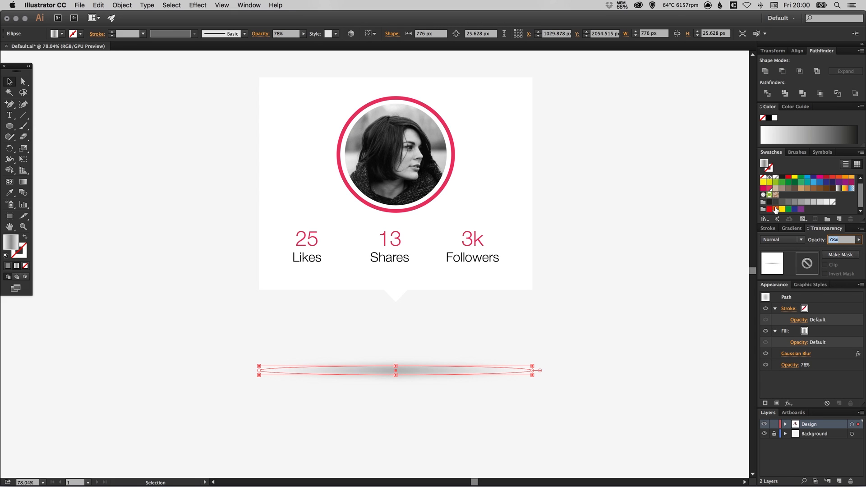
{"action": "type", "text": "80"}
{"action": "key", "text": "Return"}
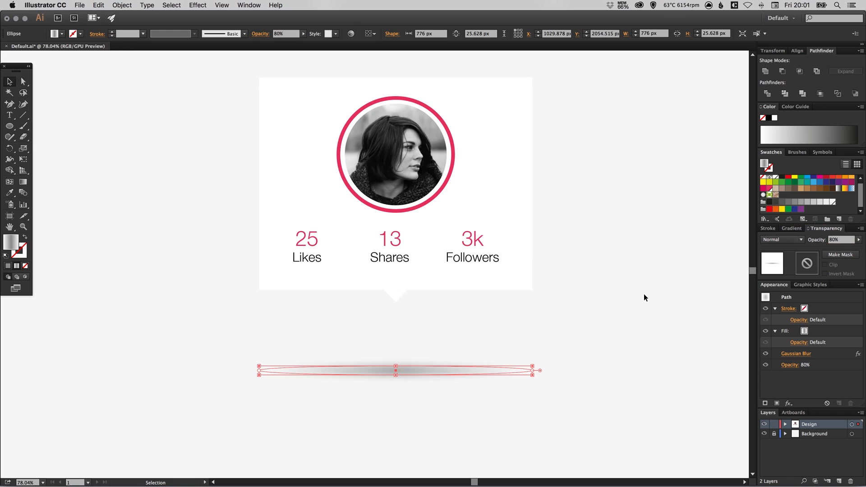
{"action": "left_click", "coordinate": [646, 296]}
- Move the blurred ellipse straight up towards the card to about Y 2022 px, set its opacity to 70% and deselect it
{"action": "left_click", "coordinate": [434, 367]}
{"action": "left_click", "coordinate": [555, 292]}
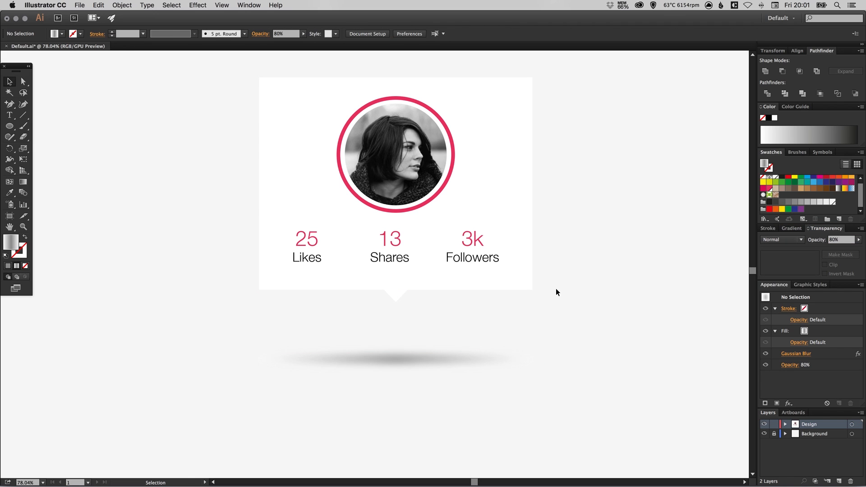
{"action": "key", "text": "super+minus"}
{"action": "scroll", "coordinate": [499, 356], "scroll_direction": "up", "scroll_amount": 3}
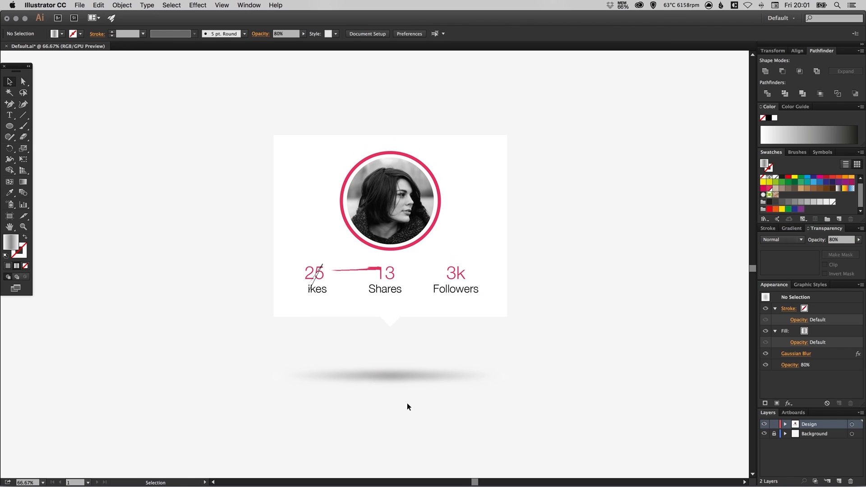
{"action": "left_click", "coordinate": [392, 375]}
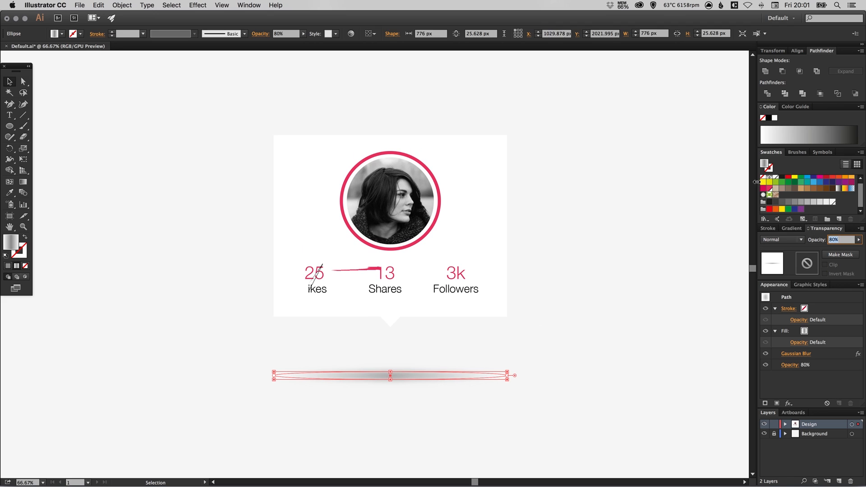
{"action": "type", "text": "70"}
{"action": "key", "text": "Return"}
{"action": "left_click", "coordinate": [542, 263]}
{"action": "key", "text": "super+1"}
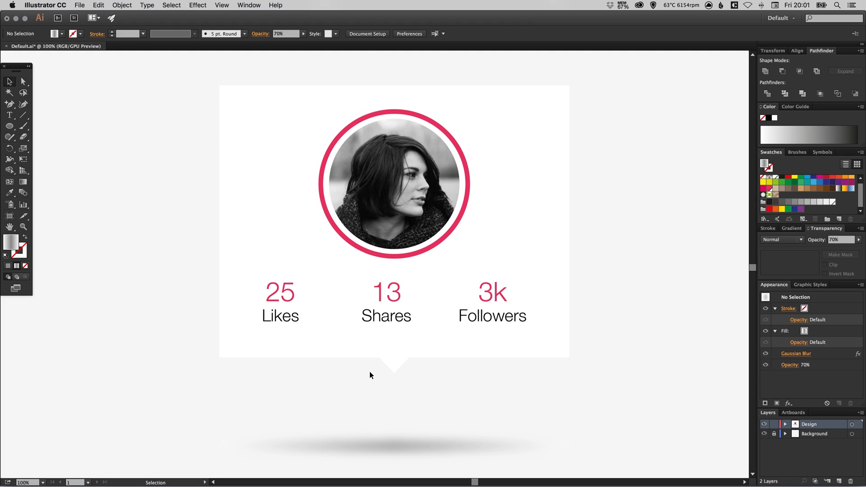
- Stretch the card upward to about 785 px high, move the ringed photo group up to about Y 1153 px, and deselect it
{"action": "key", "text": "a"}
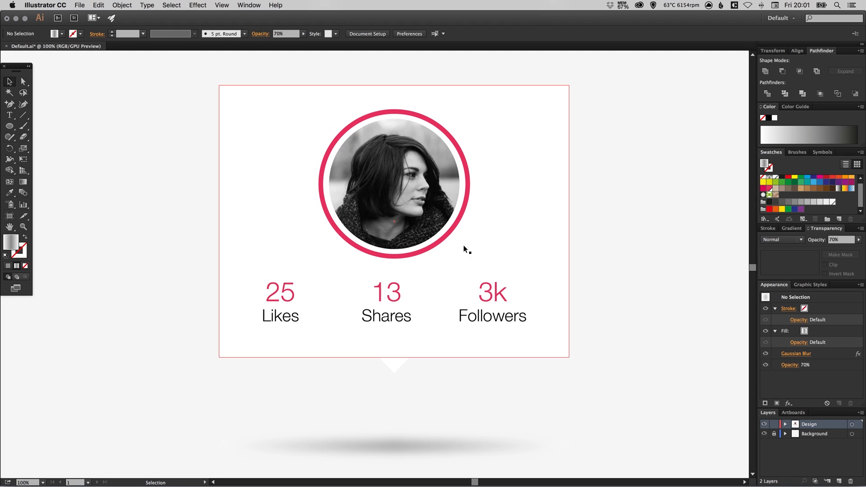
{"action": "key", "text": "super+minus"}
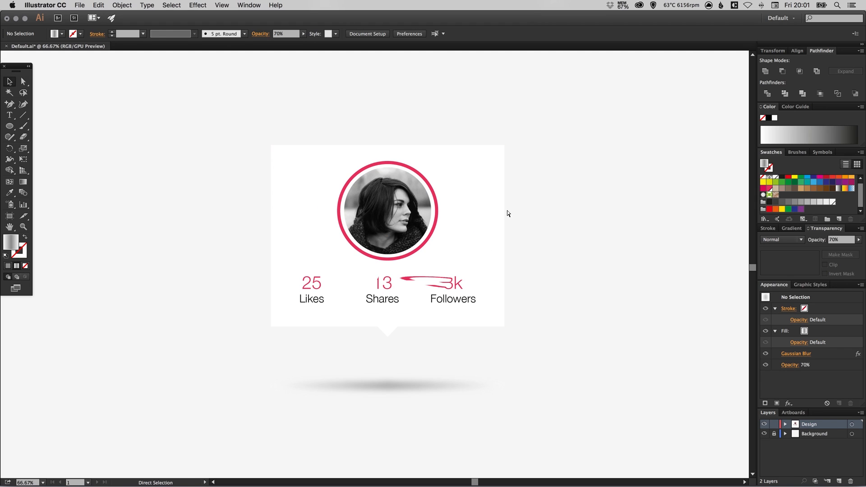
{"action": "key", "text": "super+minus"}
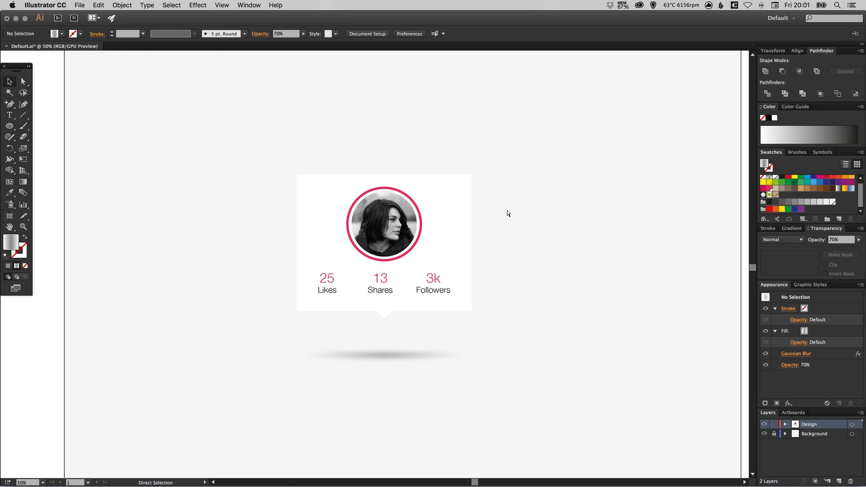
{"action": "key", "text": "z"}
{"action": "left_click_drag", "start_coordinate": [200, 138], "coordinate": [445, 280]}
{"action": "key", "text": "v"}
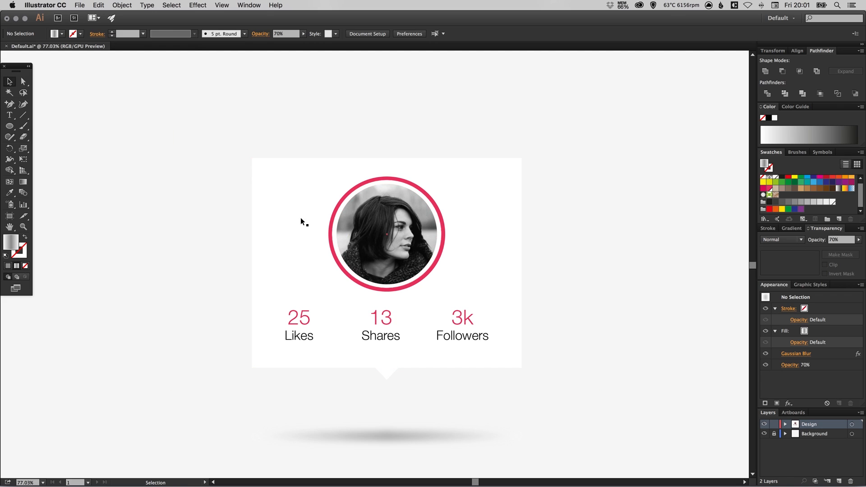
{"action": "left_click", "coordinate": [264, 172]}
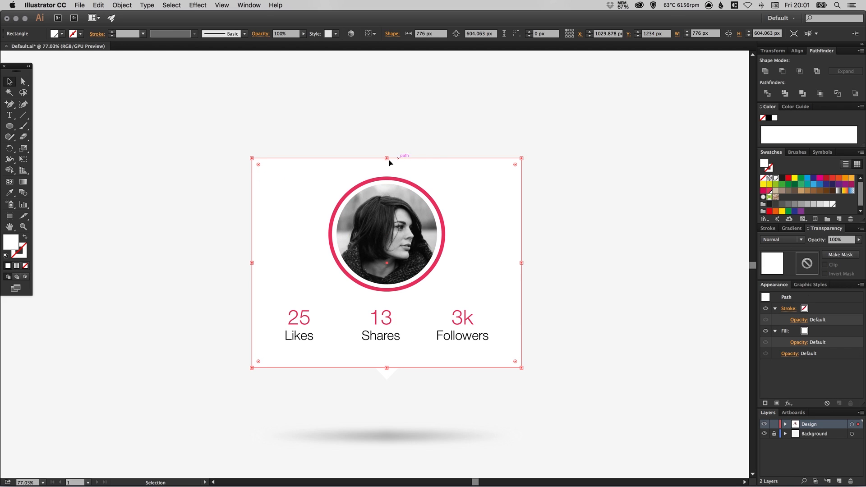
{"action": "left_click_drag", "start_coordinate": [388, 157], "coordinate": [391, 93]}
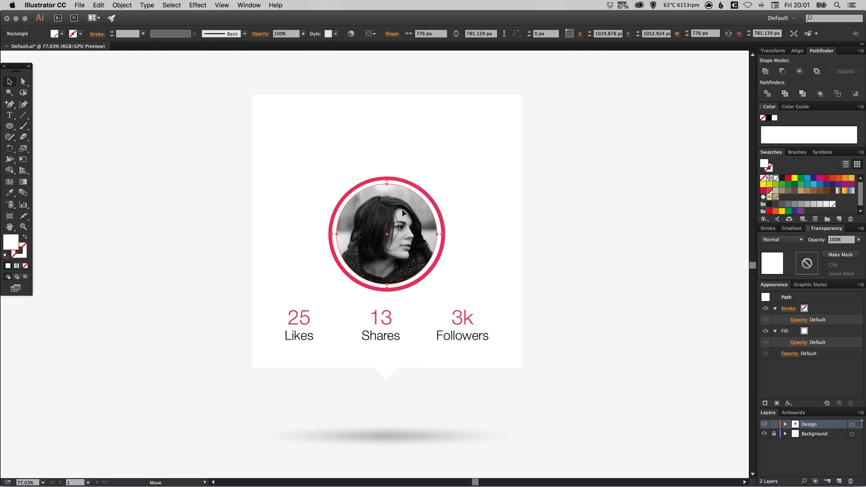
{"action": "left_click_drag", "start_coordinate": [408, 223], "coordinate": [401, 161]}
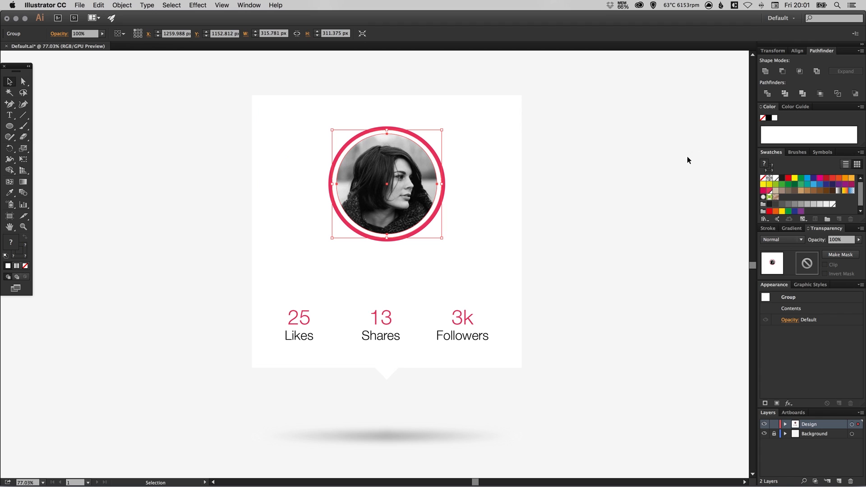
{"action": "left_click", "coordinate": [611, 190]}
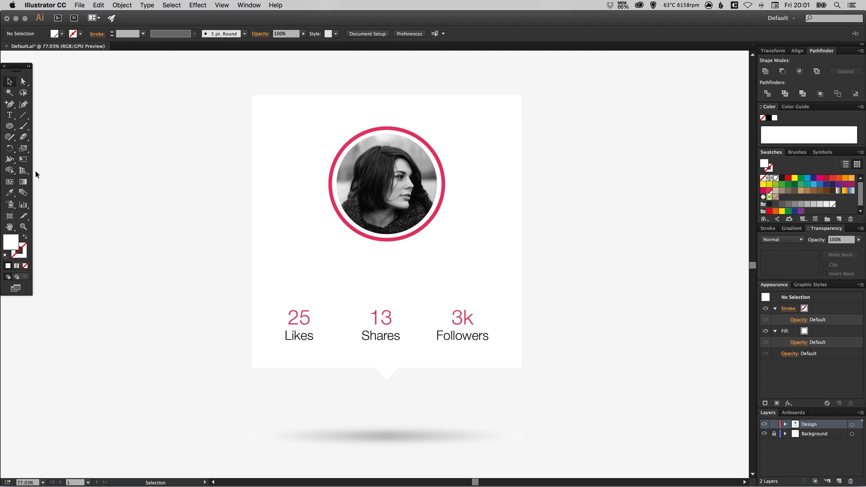
- Add the person's full name as a text line and centre it below the ringed photo on the card
{"action": "key", "text": "t"}
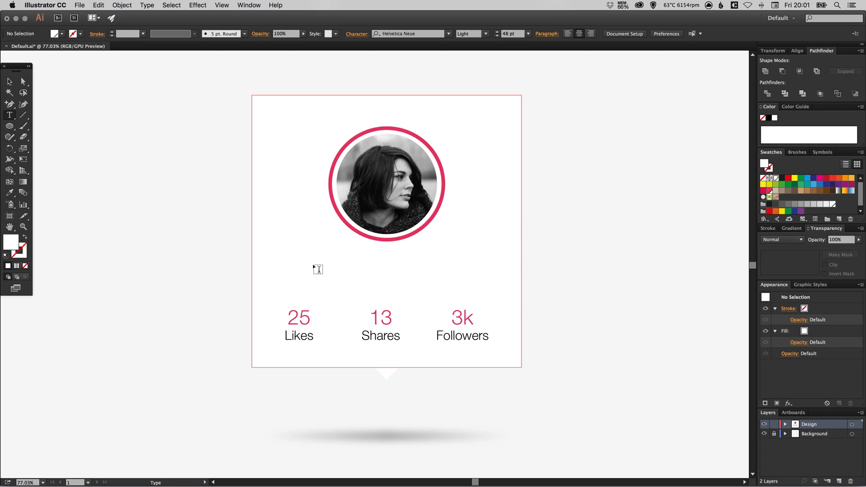
{"action": "left_click", "coordinate": [223, 270]}
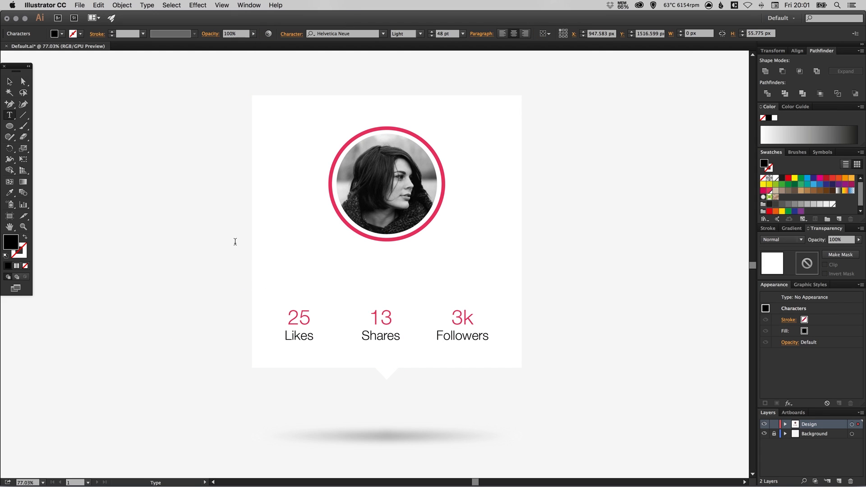
{"action": "type", "text": "Jane SM"}
{"action": "key", "text": "BackSpace"}
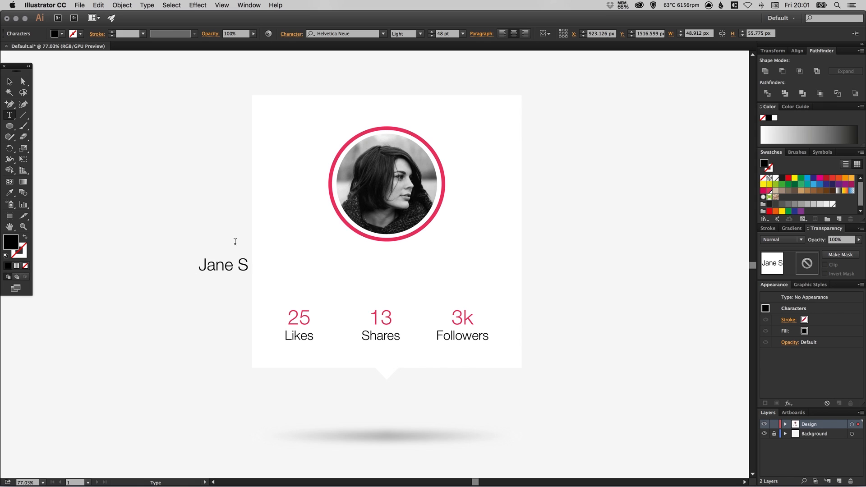
{"action": "type", "text": "mith"}
{"action": "left_click", "coordinate": [8, 83]}
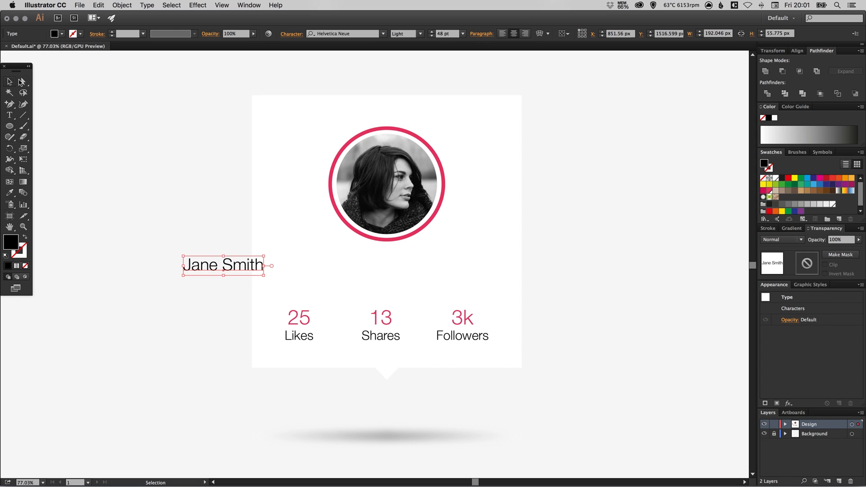
{"action": "left_click_drag", "start_coordinate": [249, 268], "coordinate": [410, 267]}
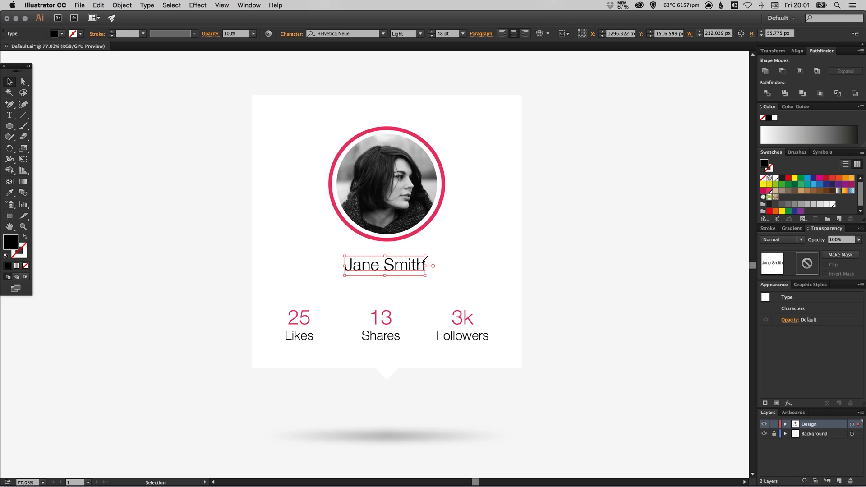
- Set the name text's font size to 60 pt and deselect it
{"action": "left_click", "coordinate": [432, 32]}
{"action": "left_click", "coordinate": [432, 32]}
{"action": "left_click", "coordinate": [433, 32]}
{"action": "left_click", "coordinate": [433, 32]}
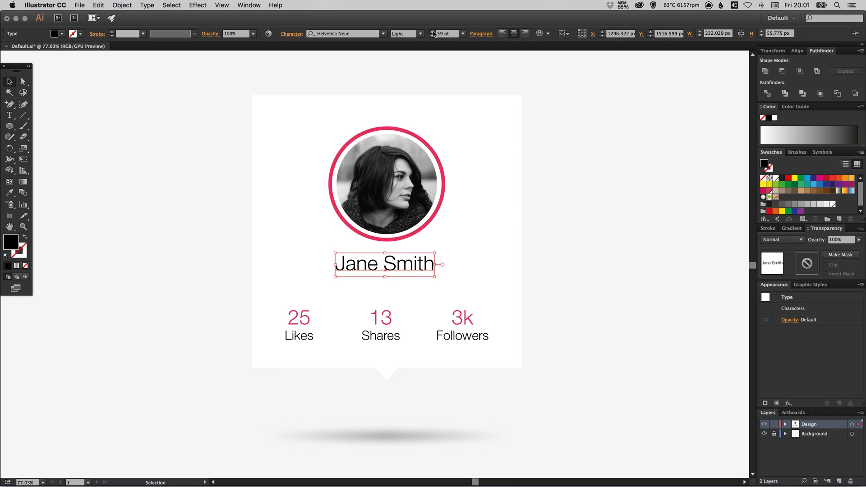
{"action": "left_click", "coordinate": [433, 32]}
{"action": "left_click", "coordinate": [601, 216]}
- Set the name text's font style to Thin and deselect it
{"action": "left_click", "coordinate": [406, 260]}
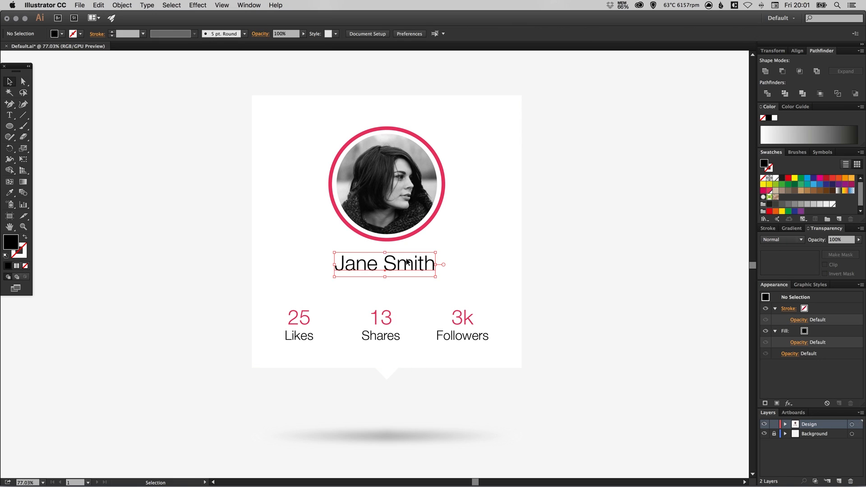
{"action": "left_click", "coordinate": [420, 33]}
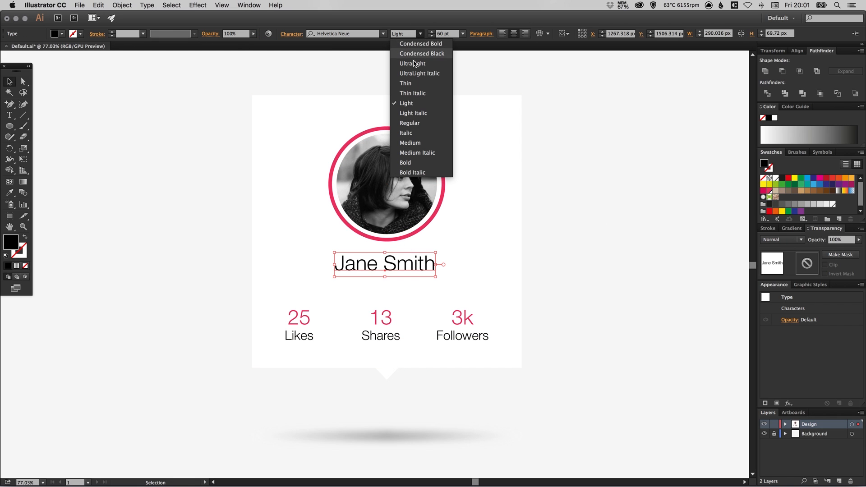
{"action": "left_click", "coordinate": [602, 175]}
{"action": "left_click", "coordinate": [606, 178]}
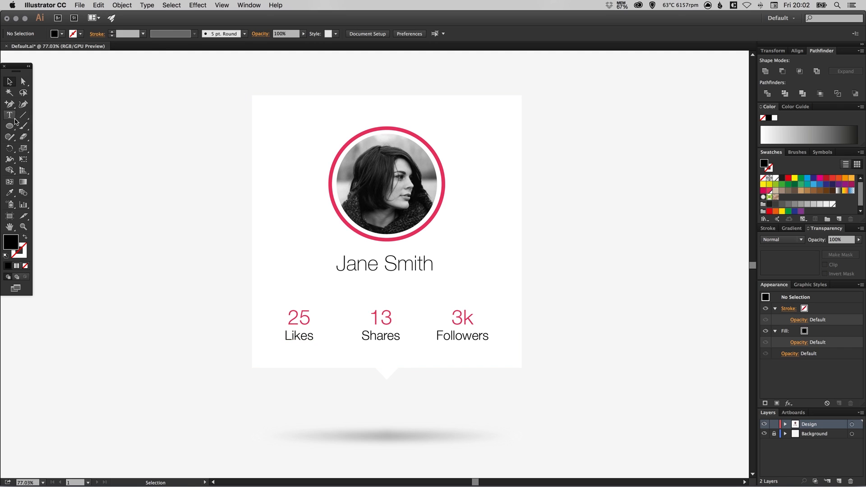
- Place a copy of the Likes, Shares and Followers group beside the card, ungroup the copy and deselect it
{"action": "left_click", "coordinate": [396, 321]}
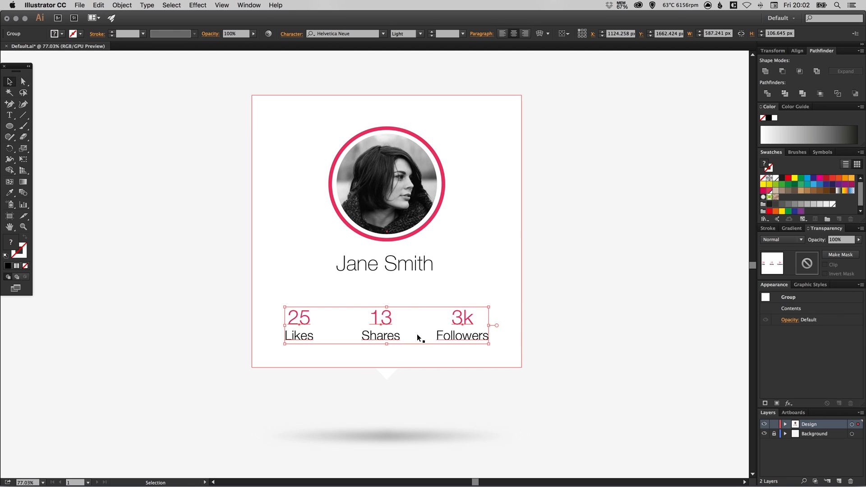
{"action": "left_click_drag", "start_coordinate": [299, 340], "coordinate": [547, 236]}
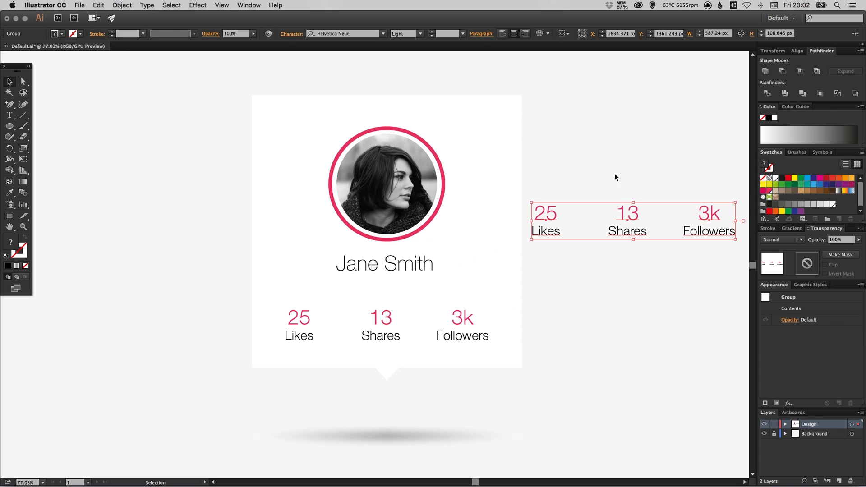
{"action": "left_click", "coordinate": [122, 5]}
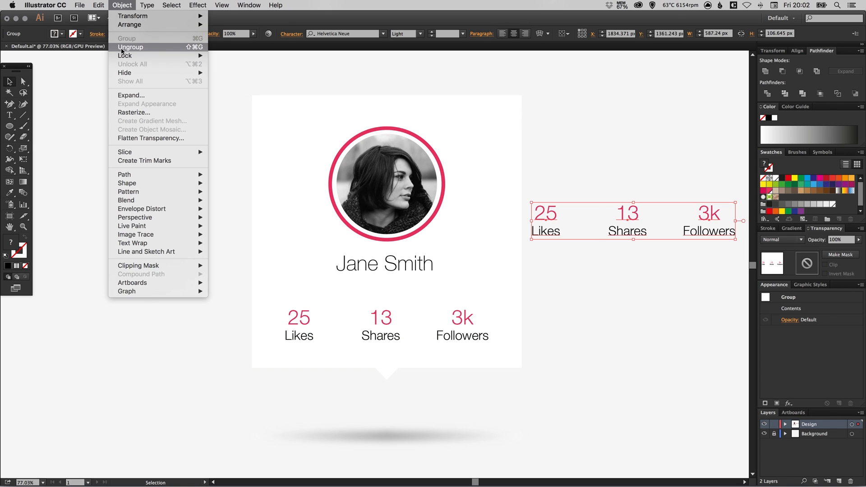
{"action": "left_click", "coordinate": [124, 47]}
{"action": "left_click", "coordinate": [645, 171]}
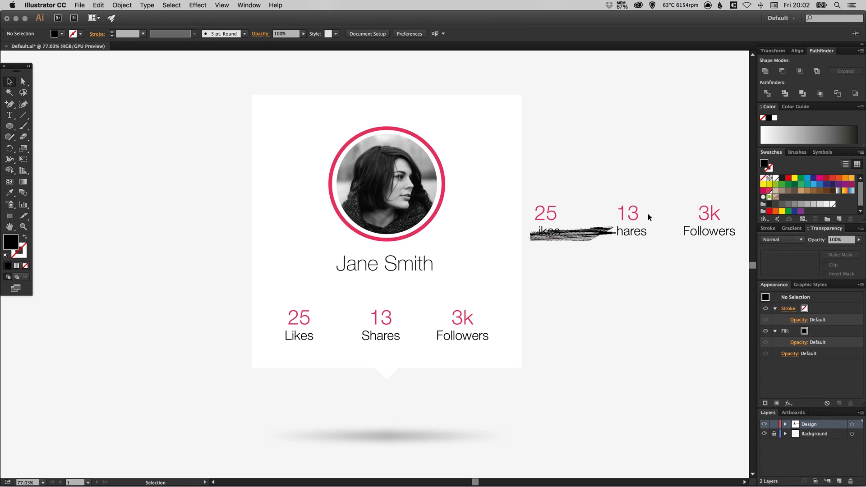
- Delete the Shares and Followers pairs from the ungrouped copy beside the card
{"action": "left_click", "coordinate": [637, 214]}
{"action": "key", "text": "Delete"}
{"action": "left_click", "coordinate": [711, 215]}
{"action": "key", "text": "Delete"}
- Remove the 25 from the remaining copied pair and place its Likes label directly below the name
{"action": "left_click_drag", "start_coordinate": [553, 215], "coordinate": [462, 262]}
{"action": "key", "text": "t"}
{"action": "key", "text": "BackSpace"}
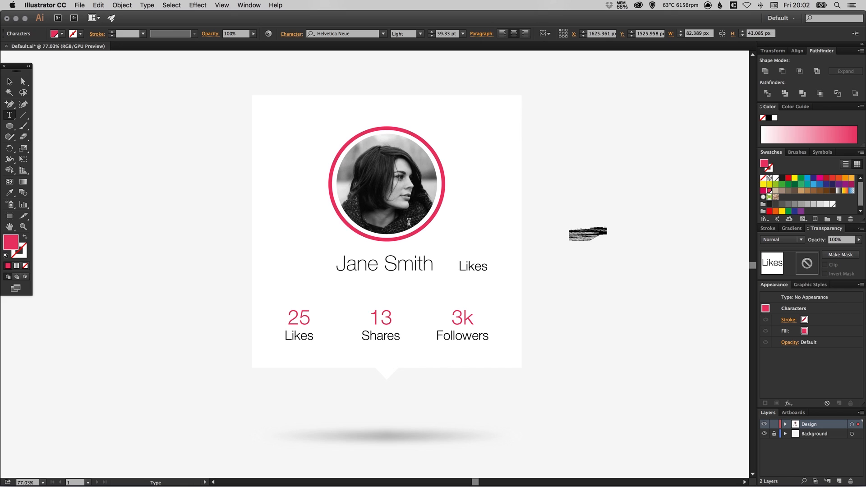
{"action": "key", "text": "Escape"}
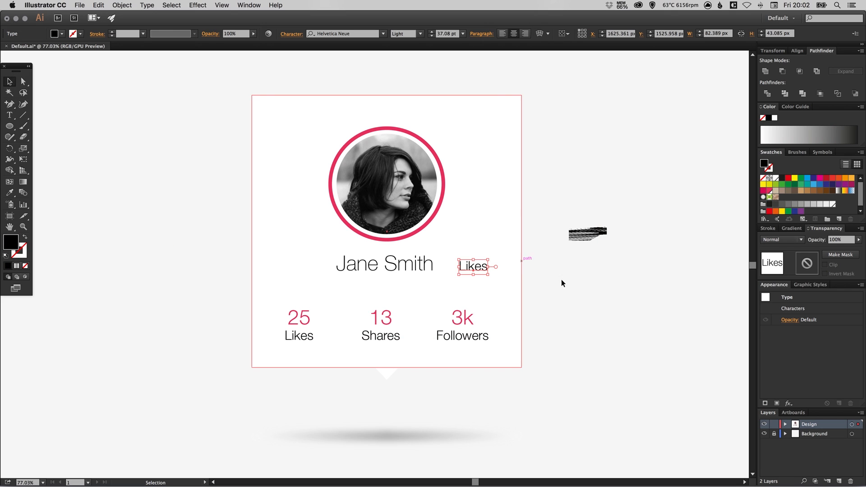
{"action": "left_click_drag", "start_coordinate": [487, 272], "coordinate": [394, 291]}
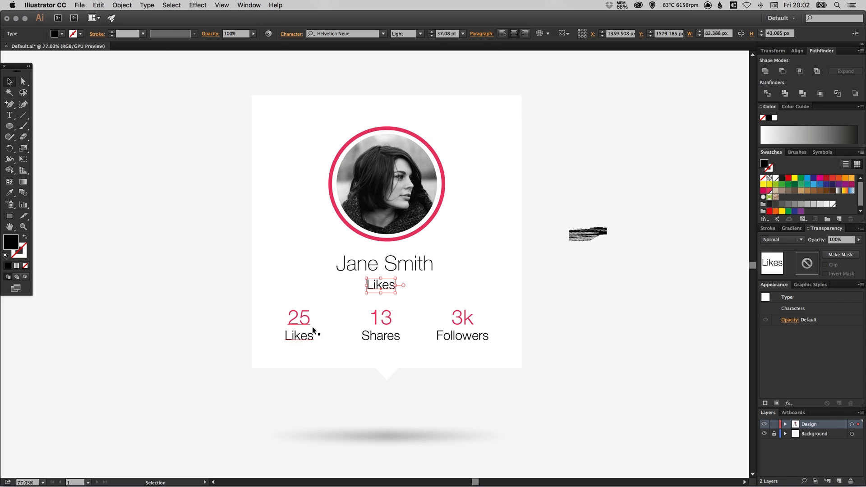
- Replace the Likes label below the name with the text "Executive Producer"
{"action": "key", "text": "t"}
{"action": "double_click", "coordinate": [381, 285]}
{"action": "type", "text": "Ex"}
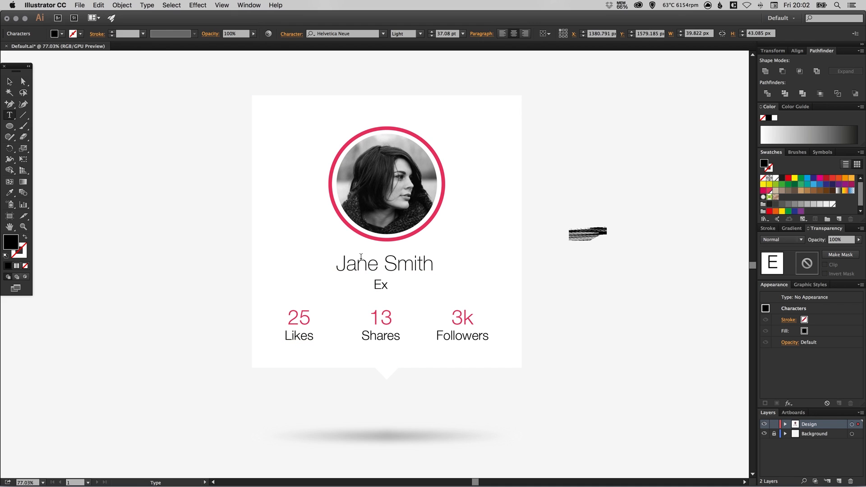
{"action": "type", "text": "ecutive Producer"}
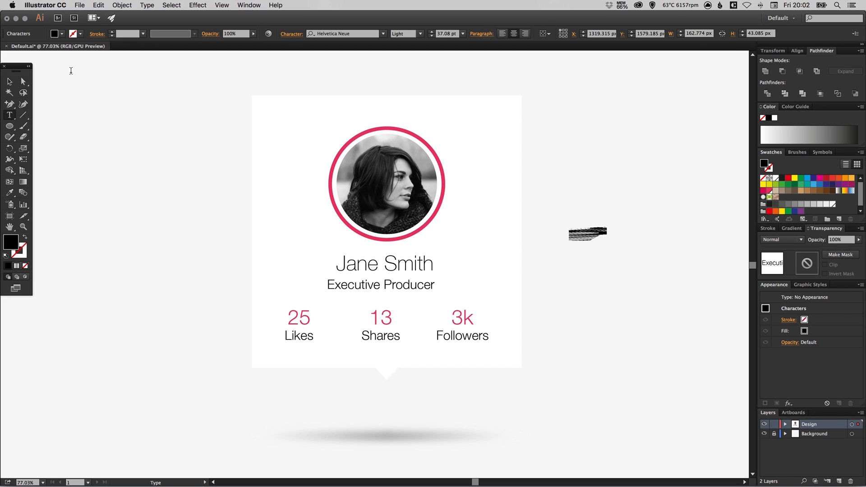
{"action": "left_click", "coordinate": [9, 81]}
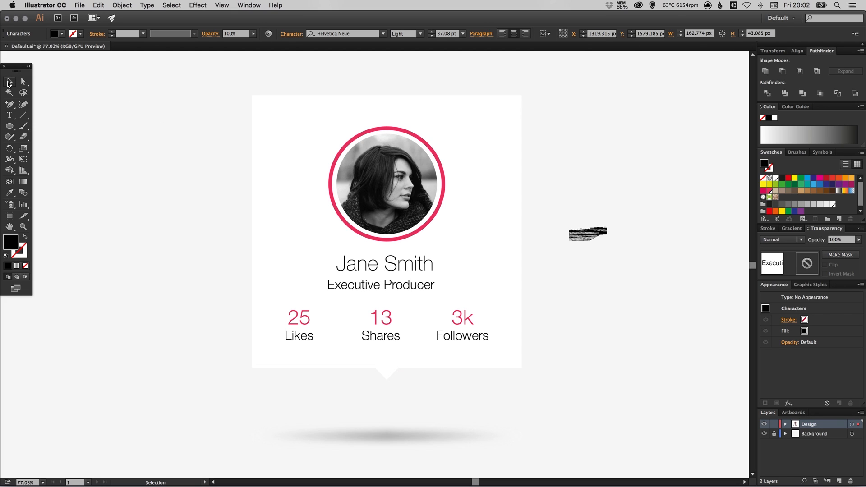
- Align the horizontal centres of the name and the Executive Producer line with each other and deselect them
{"action": "left_click", "coordinate": [405, 266], "text": "shift"}
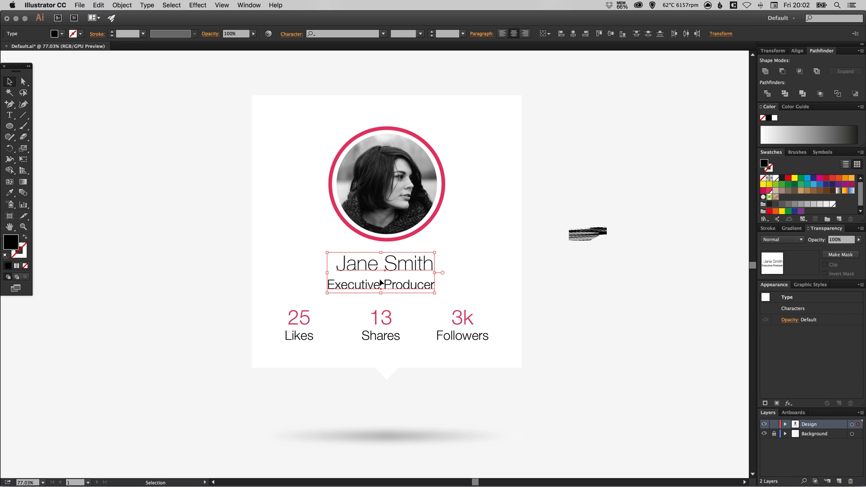
{"action": "left_click", "coordinate": [575, 34]}
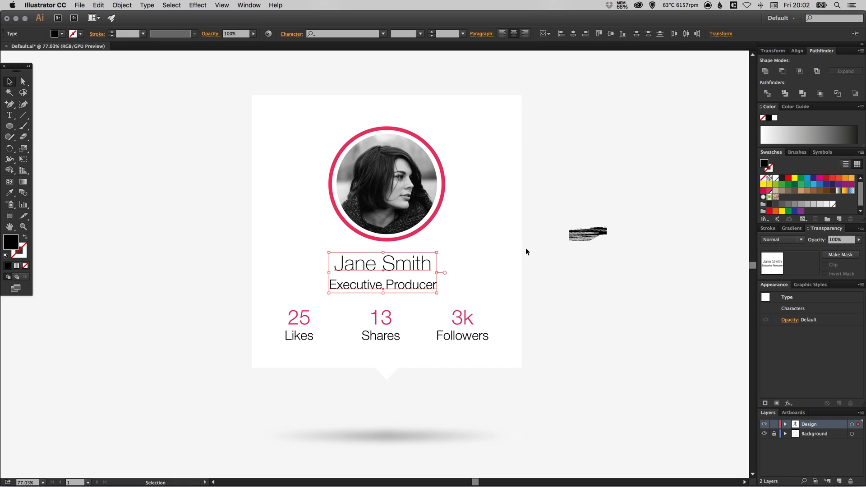
{"action": "key", "text": "super+shift+a"}
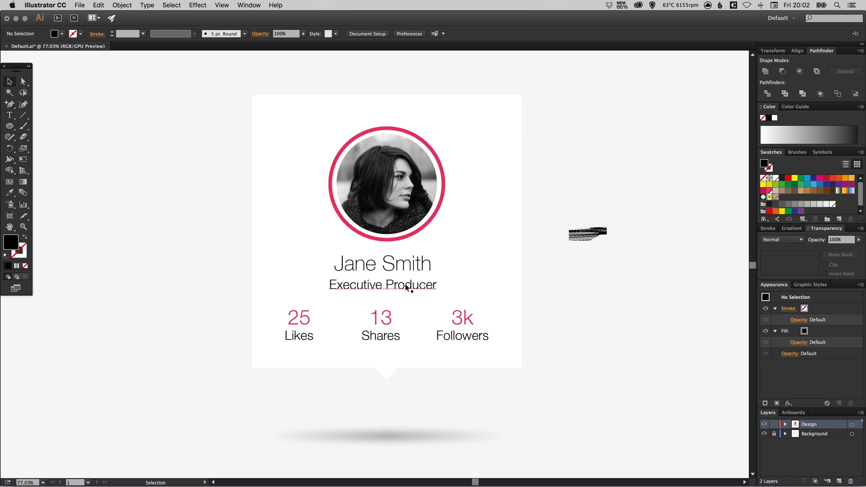
- Set the name text's font style to Medium and deselect it
{"action": "left_click", "coordinate": [405, 266]}
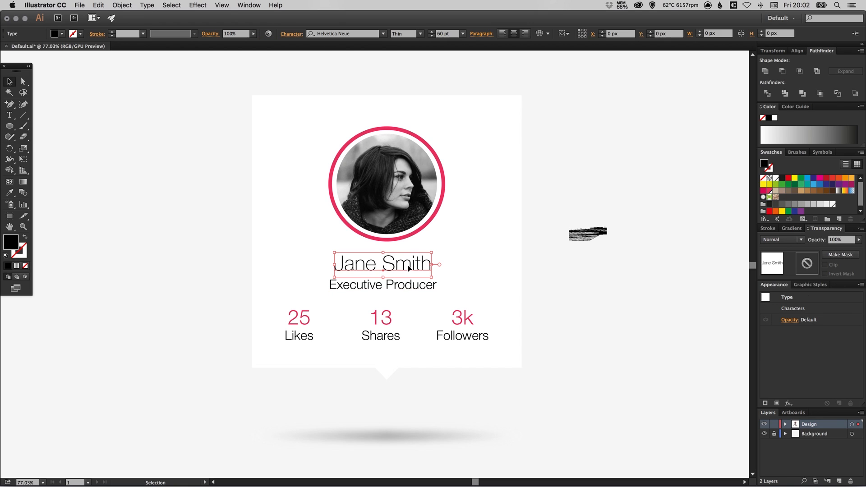
{"action": "left_click", "coordinate": [420, 33]}
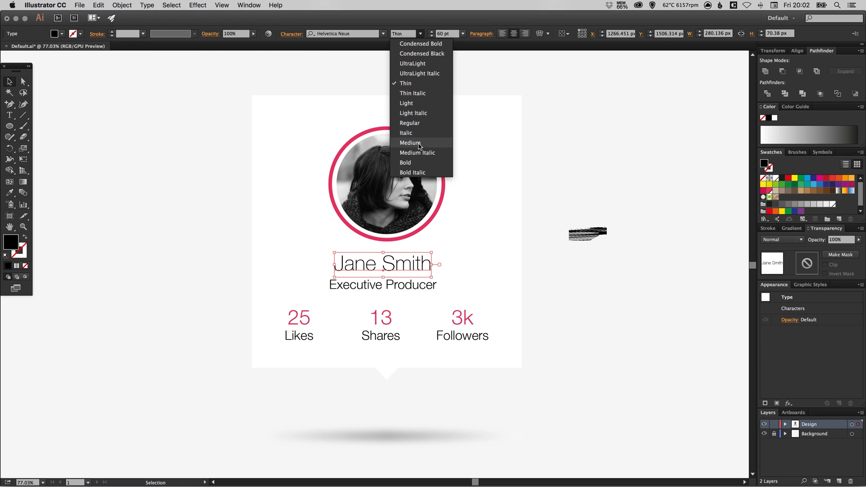
{"action": "left_click", "coordinate": [422, 144]}
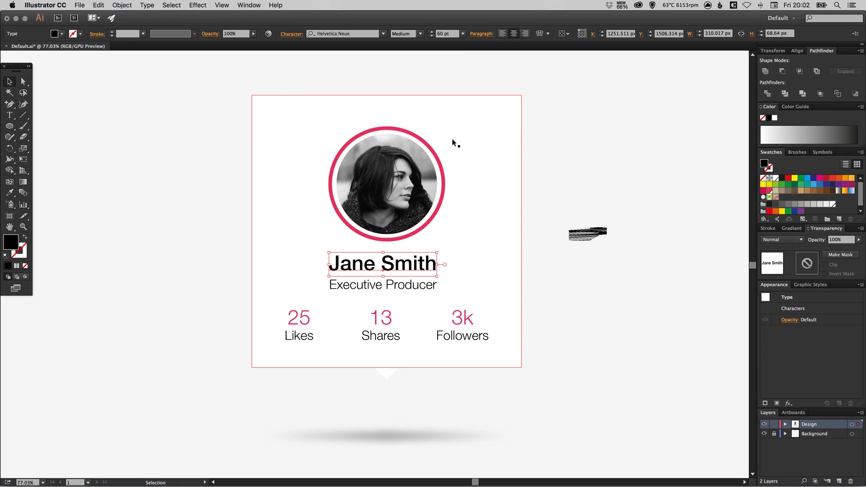
{"action": "left_click", "coordinate": [560, 211]}
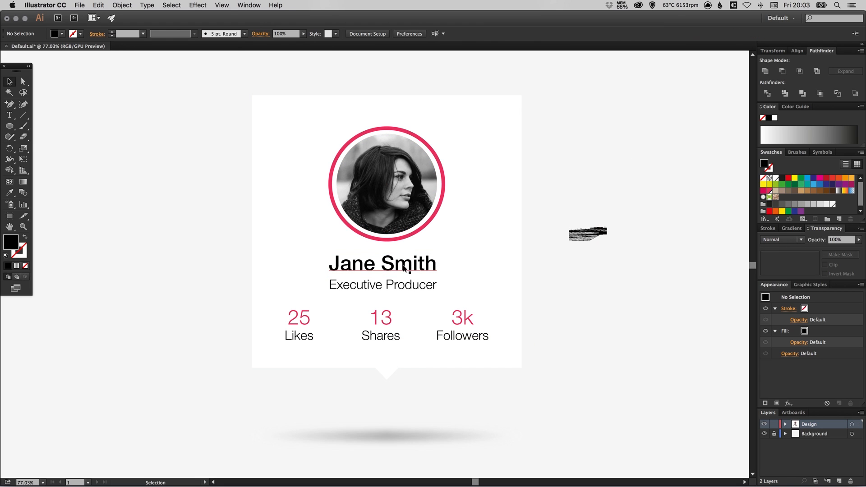
- Move the name down to about Y 1513 px, group it with the Executive Producer line and deselect the group
{"action": "left_click_drag", "start_coordinate": [407, 268], "coordinate": [408, 272]}
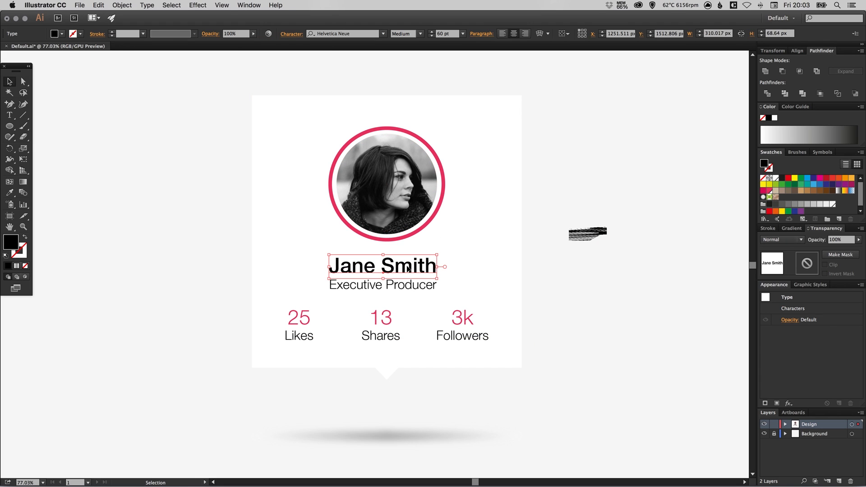
{"action": "left_click", "coordinate": [344, 287], "text": "shift"}
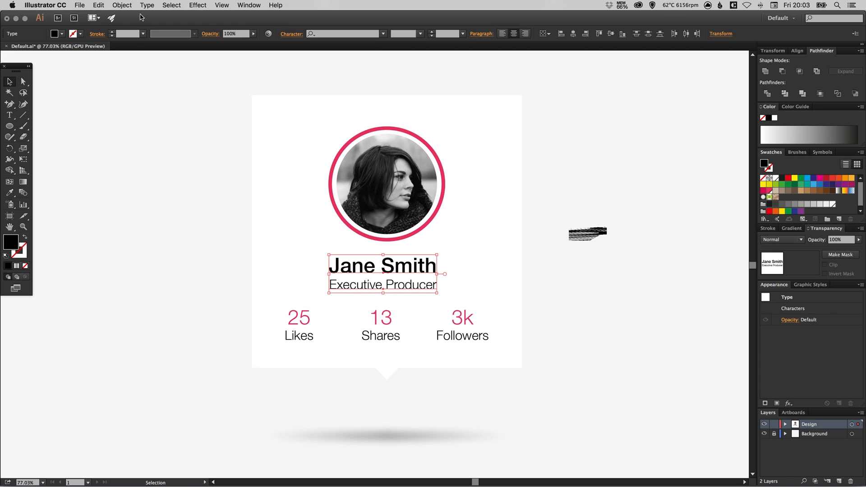
{"action": "left_click", "coordinate": [128, 6]}
{"action": "left_click", "coordinate": [128, 39]}
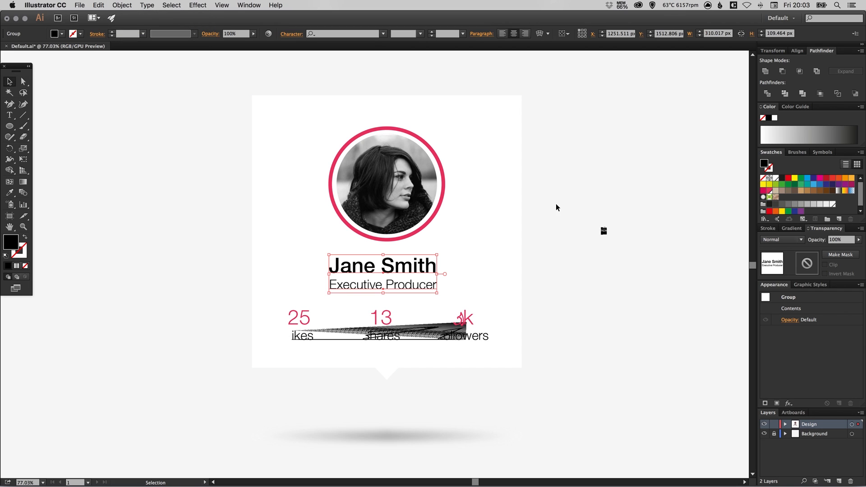
{"action": "key", "text": "super+1"}
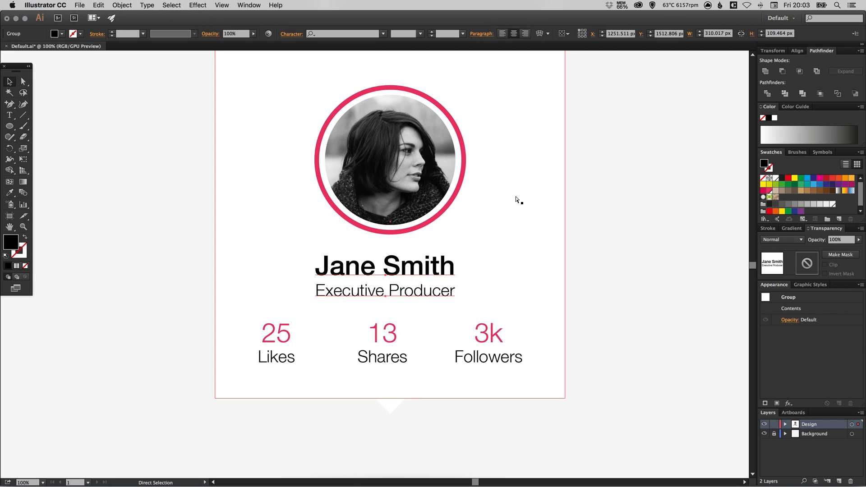
{"action": "key", "text": "super+minus"}
{"action": "left_click", "coordinate": [603, 212]}
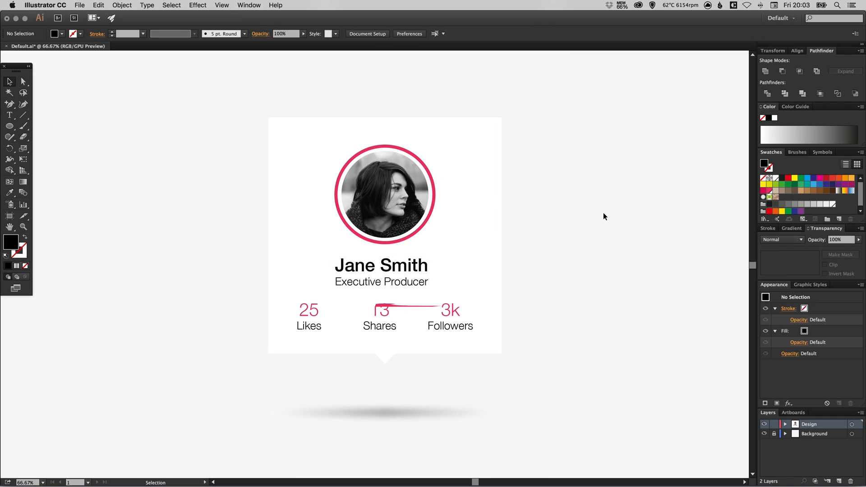
- Group the white card square with the small pointer below it and deselect the group
{"action": "left_click_drag", "start_coordinate": [418, 204], "coordinate": [414, 218]}
{"action": "left_click_drag", "start_coordinate": [210, 195], "coordinate": [488, 344]}
{"action": "left_click", "coordinate": [547, 326]}
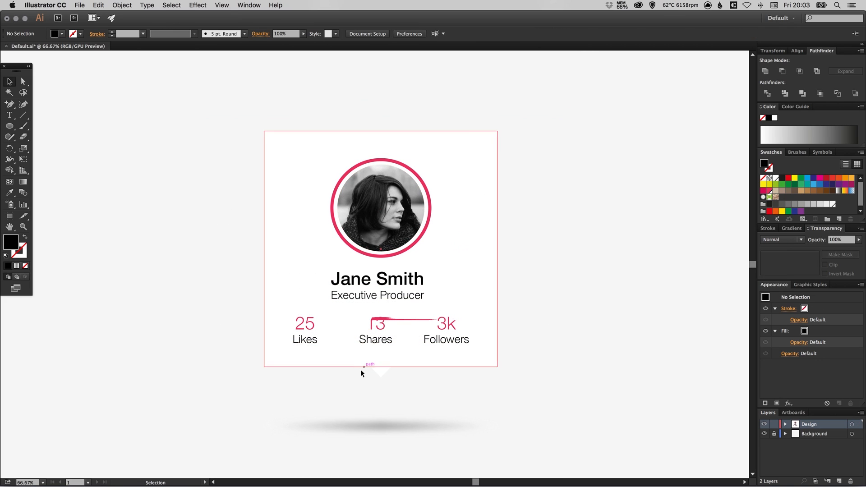
{"action": "left_click", "coordinate": [381, 373]}
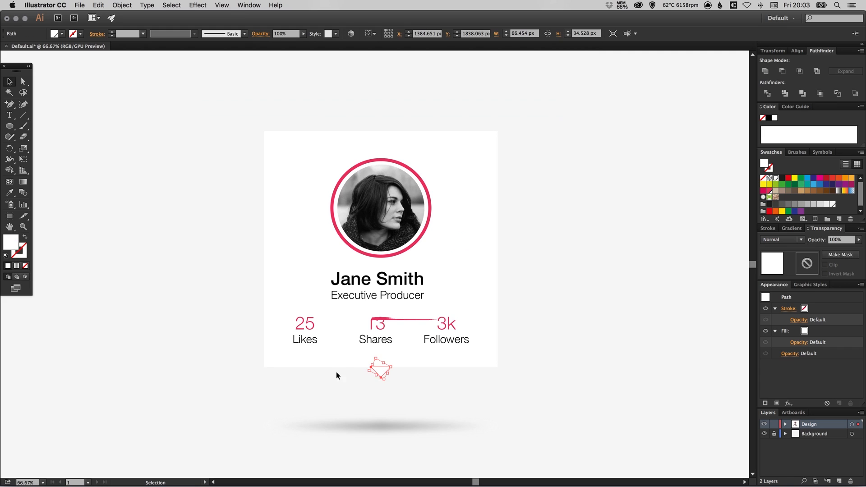
{"action": "left_click", "coordinate": [292, 366], "text": "shift"}
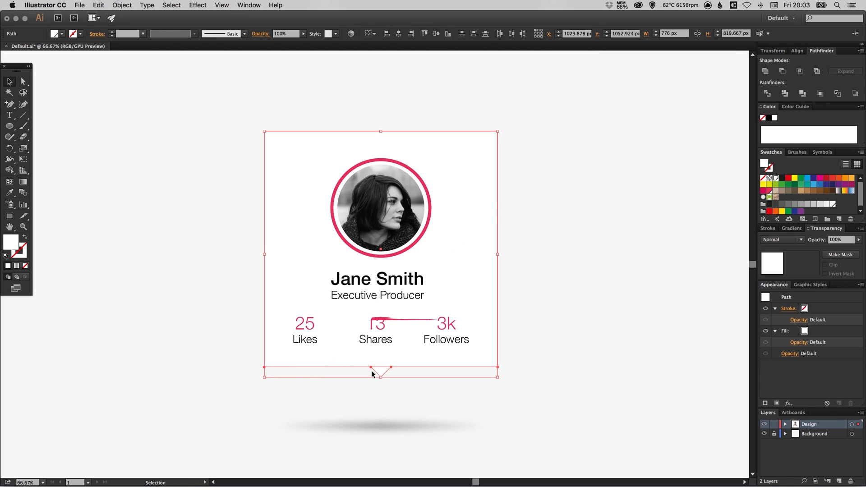
{"action": "left_click", "coordinate": [122, 5]}
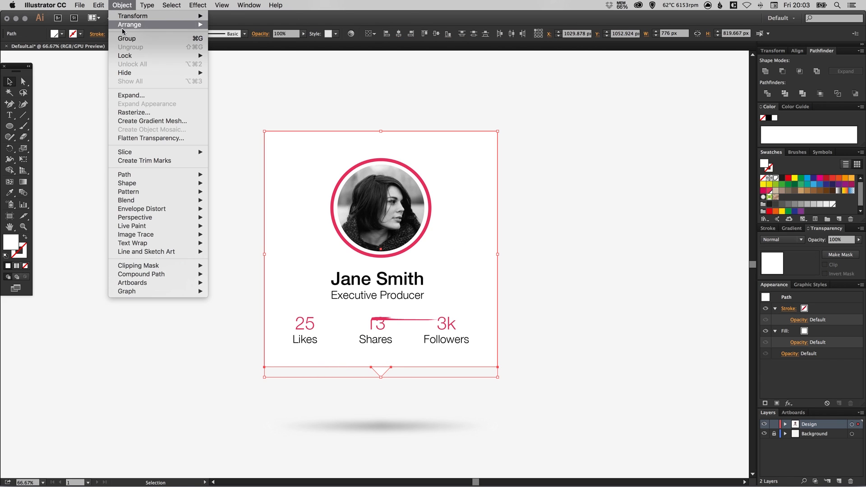
{"action": "left_click", "coordinate": [123, 38]}
{"action": "left_click", "coordinate": [526, 309]}
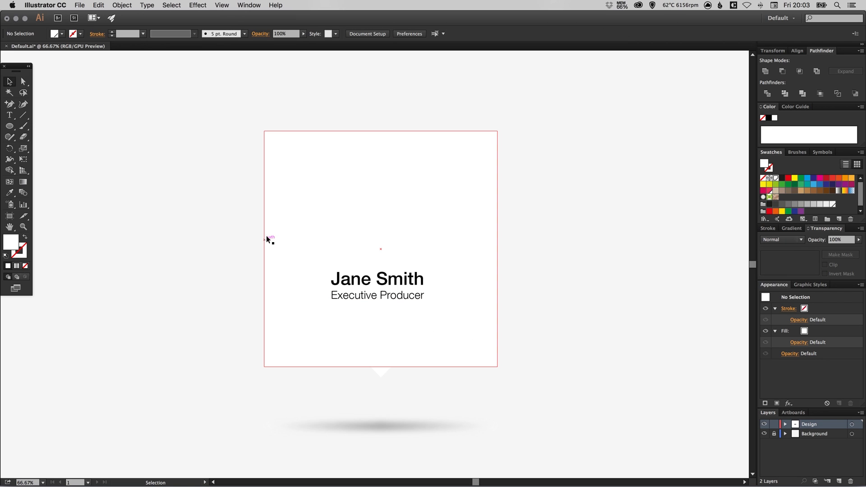
- Send the card and pointer group backward behind the photo and the Likes, Shares and Followers counts, and deselect it
{"action": "left_click", "coordinate": [277, 153]}
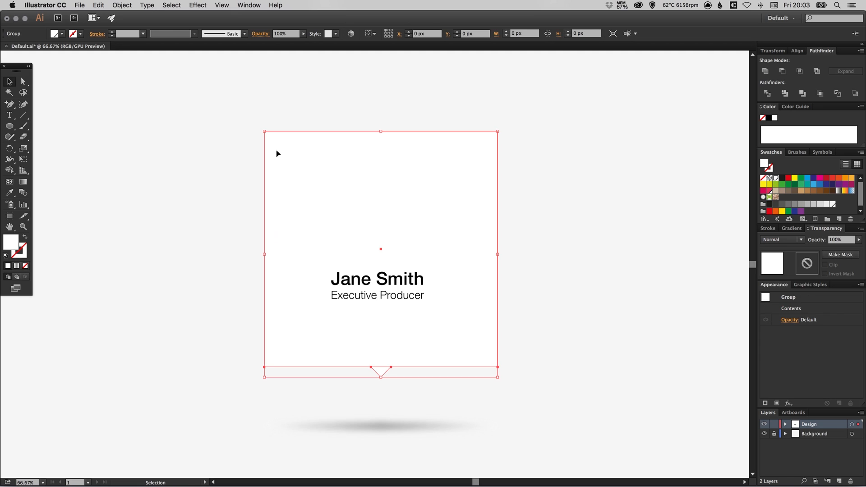
{"action": "left_click", "coordinate": [122, 5]}
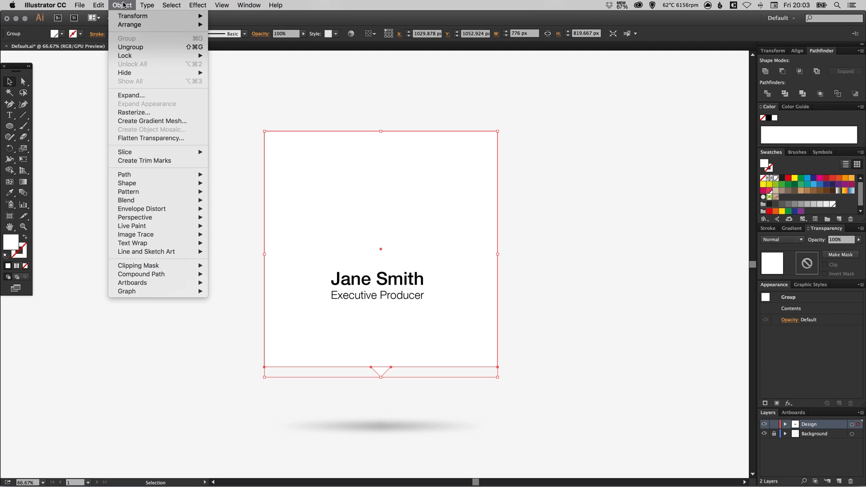
{"action": "mouse_move", "coordinate": [135, 24]}
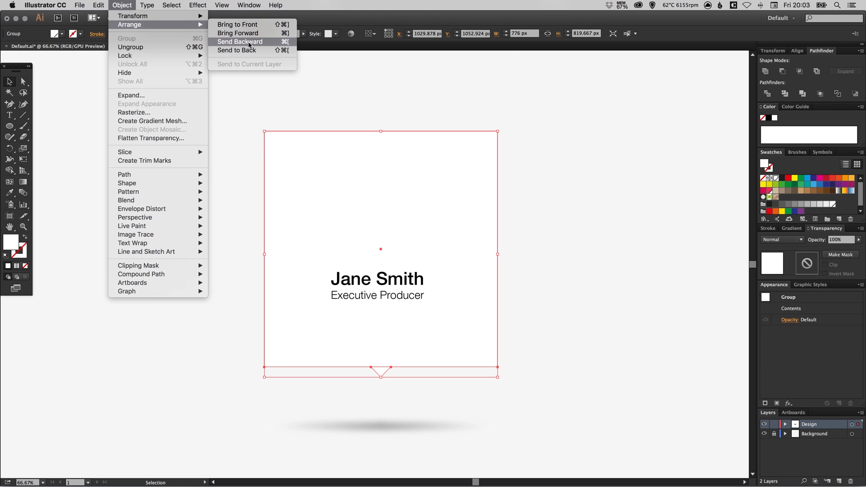
{"action": "left_click", "coordinate": [276, 43]}
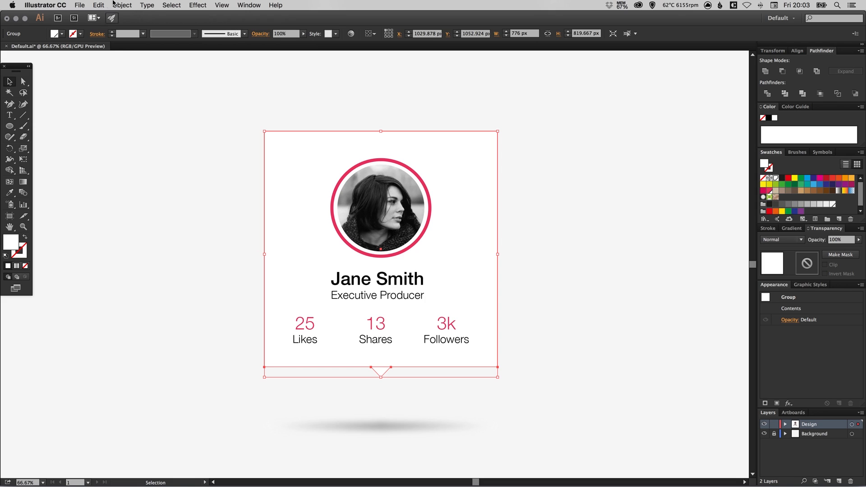
{"action": "left_click", "coordinate": [392, 92]}
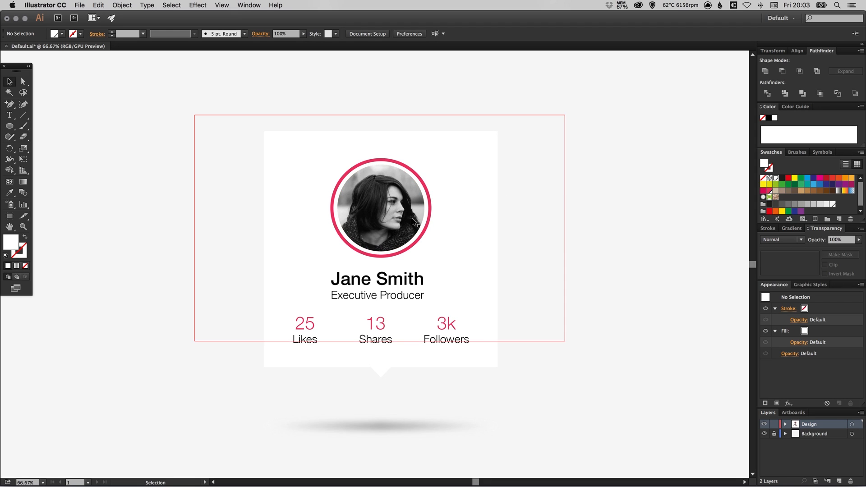
- Examine the card's photo, text and spacing at 100% and at reduced magnification
{"action": "left_click", "coordinate": [362, 205]}
{"action": "left_click_drag", "start_coordinate": [373, 232], "coordinate": [375, 233]}
{"action": "left_click", "coordinate": [557, 234]}
{"action": "key", "text": "ctrl+1"}
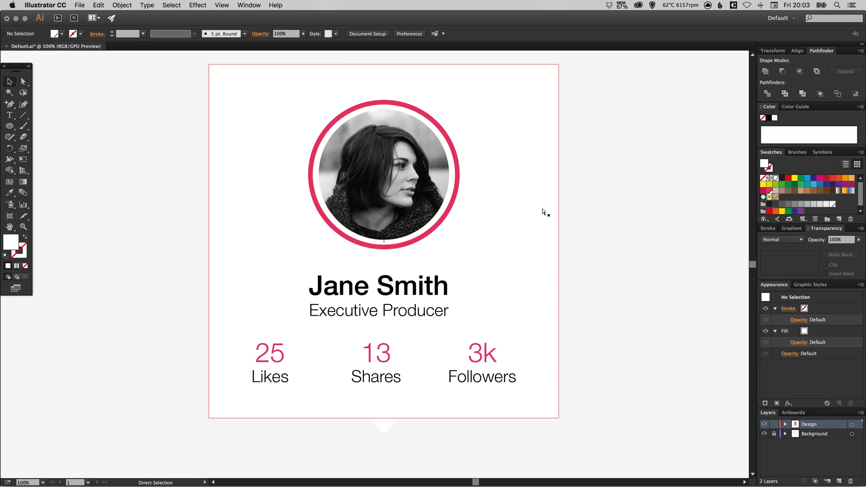
{"action": "mouse_move", "coordinate": [474, 286]}
{"action": "left_mouse_down"}
{"action": "mouse_move", "coordinate": [461, 304]}
{"action": "mouse_move", "coordinate": [463, 273]}
{"action": "left_mouse_up"}
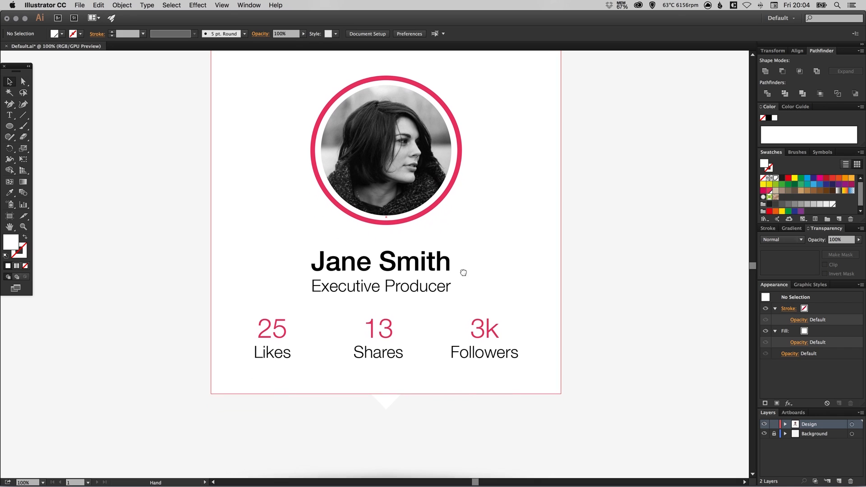
{"action": "key", "text": "ctrl+minus"}
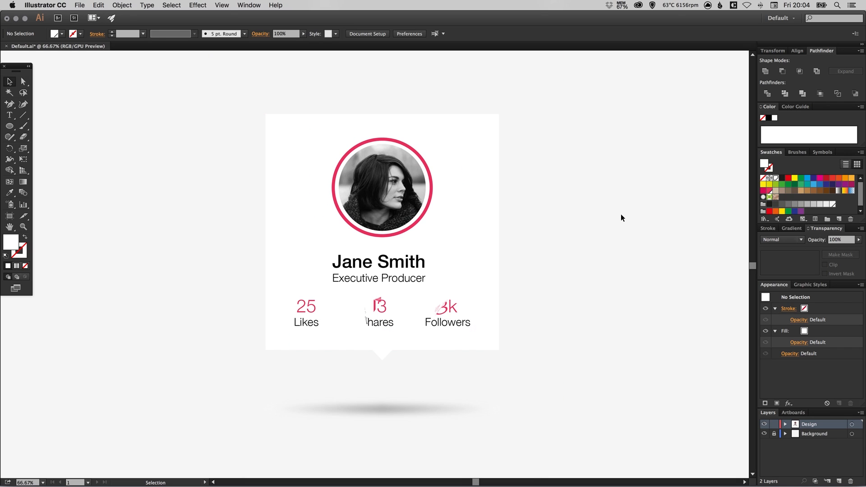
{"action": "key", "text": "ctrl+minus"}
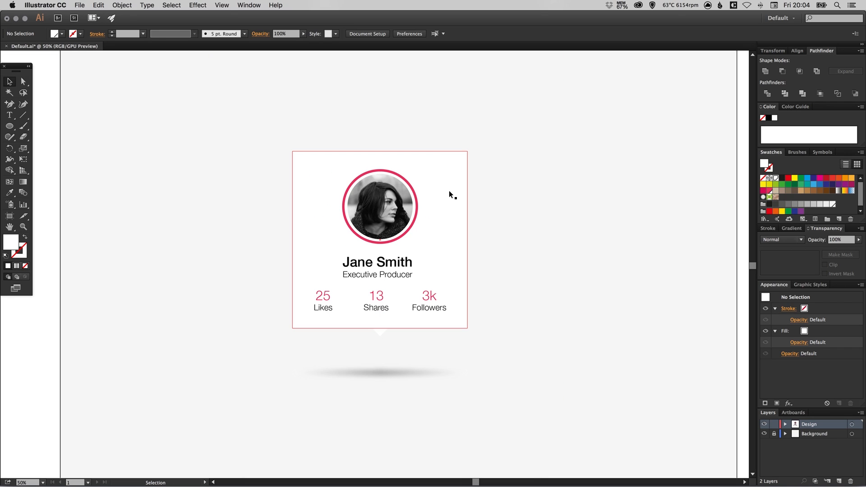
{"action": "key", "text": "space"}
{"action": "left_click_drag", "start_coordinate": [546, 226], "coordinate": [555, 231]}
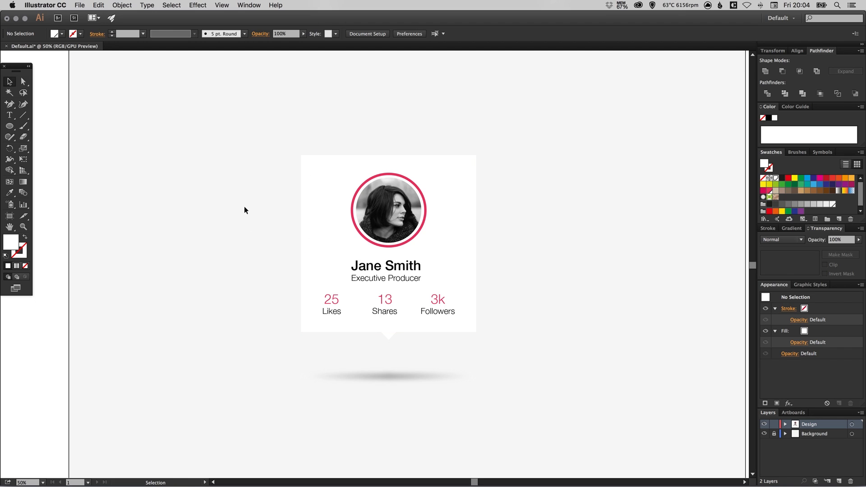
- Start a Multiply drop shadow on the card and pointer group with preview on and a 30 px blur
{"action": "left_click", "coordinate": [305, 204]}
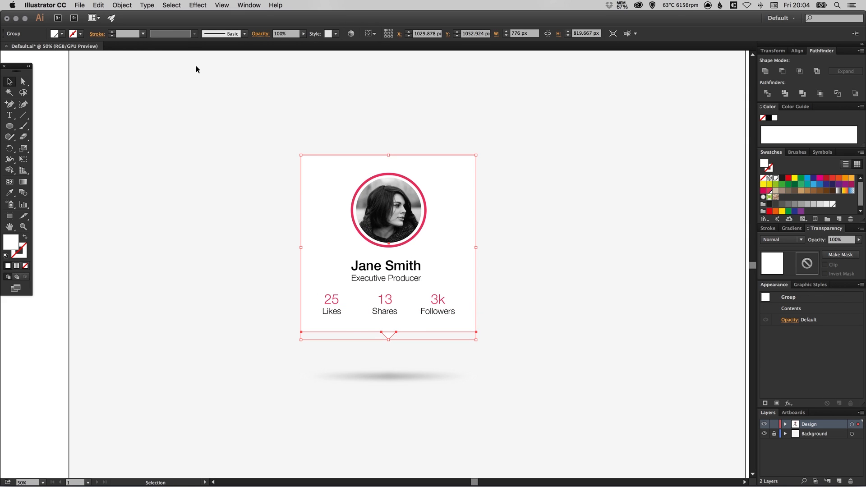
{"action": "left_click", "coordinate": [196, 6]}
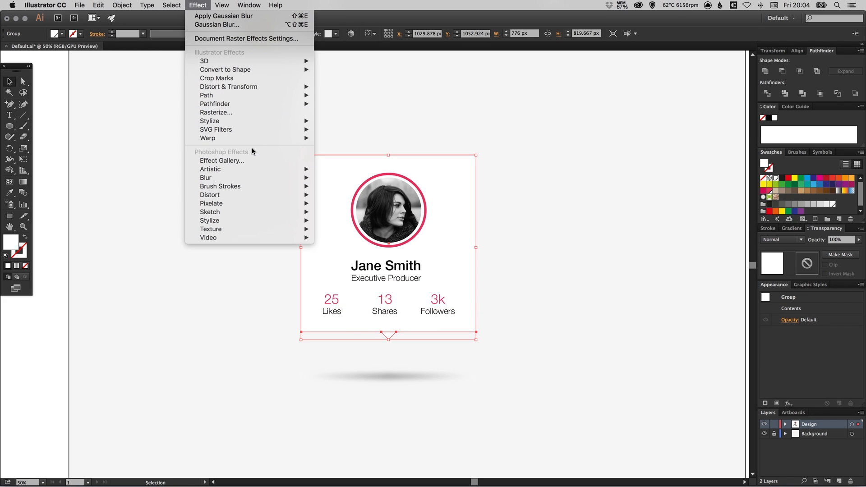
{"action": "mouse_move", "coordinate": [276, 122]}
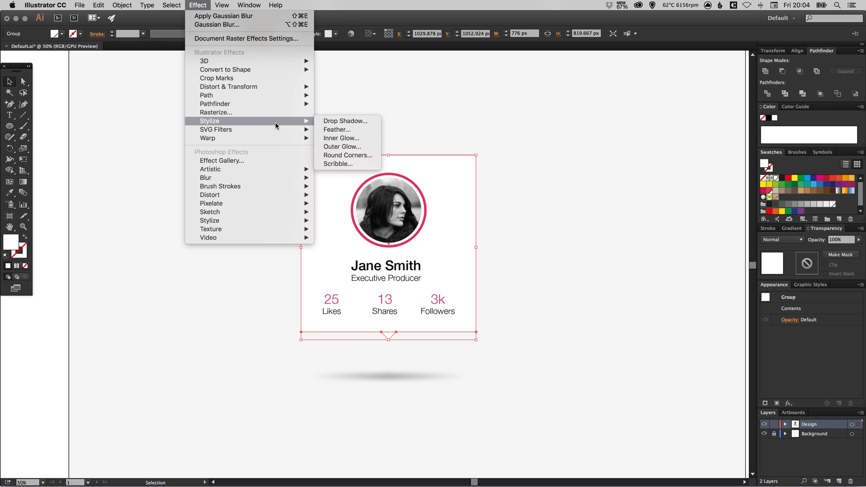
{"action": "left_click", "coordinate": [347, 122]}
{"action": "left_click_drag", "start_coordinate": [86, 226], "coordinate": [188, 164]}
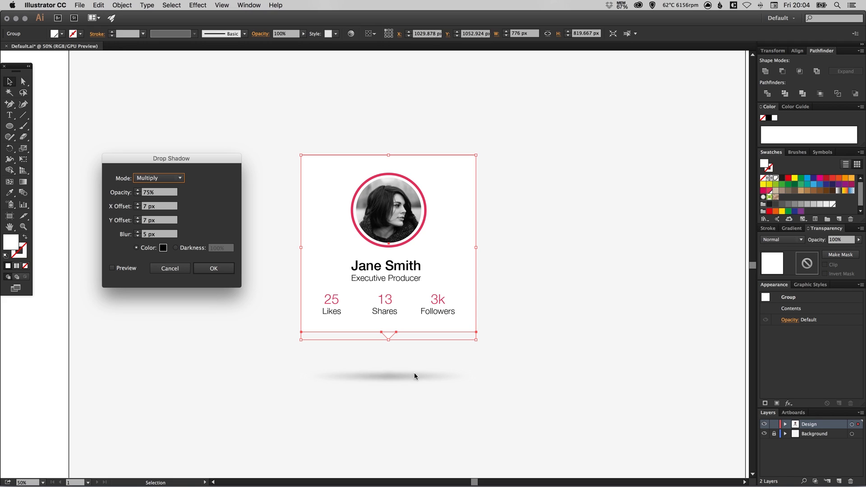
{"action": "left_click", "coordinate": [120, 268]}
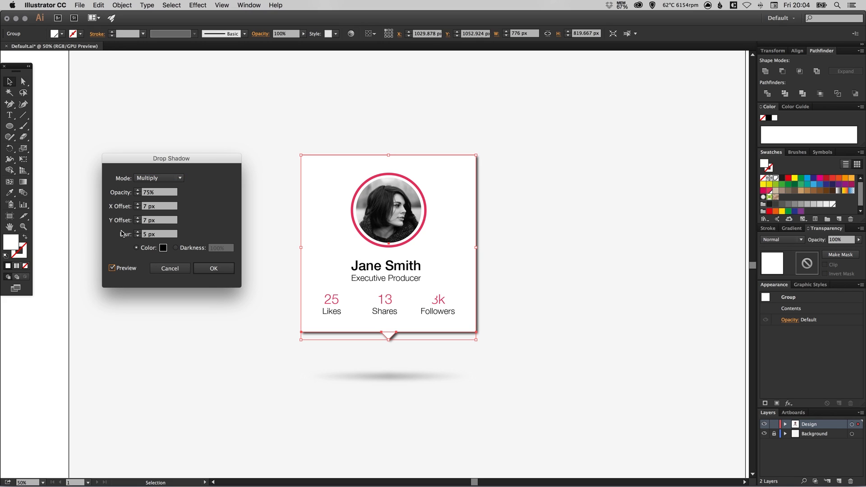
{"action": "key", "text": "Tab"}
{"action": "type", "text": "3"}
{"action": "key", "text": "Tab"}
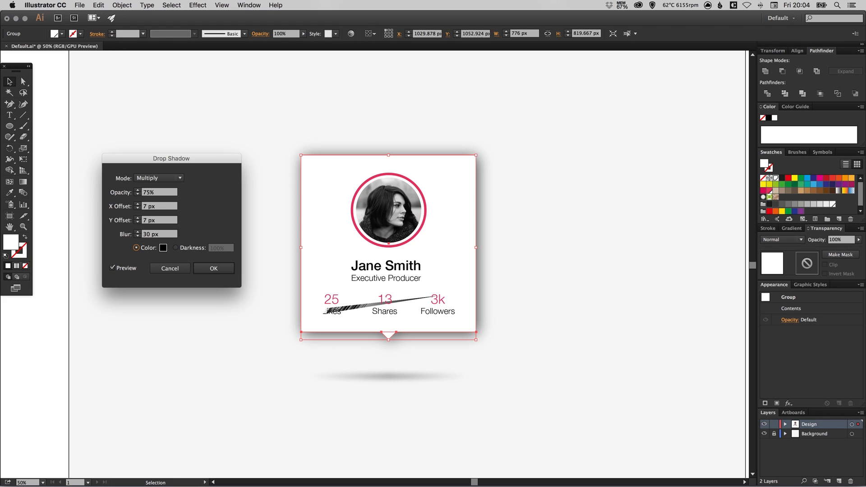
- Set the drop shadow's opacity to 5% and both its X and Y offsets to 10 px
{"action": "left_click", "coordinate": [157, 194]}
{"action": "type", "text": "5"}
{"action": "key", "text": "Tab"}
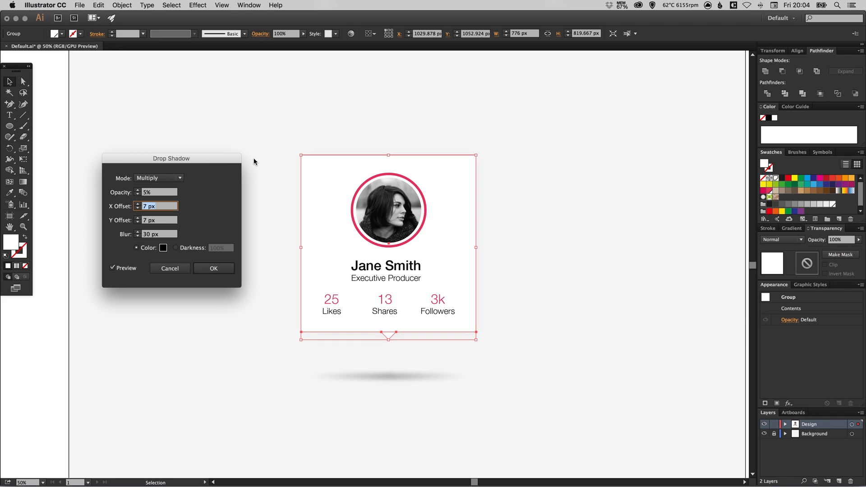
{"action": "type", "text": "10"}
{"action": "key", "text": "Tab"}
{"action": "type", "text": "10"}
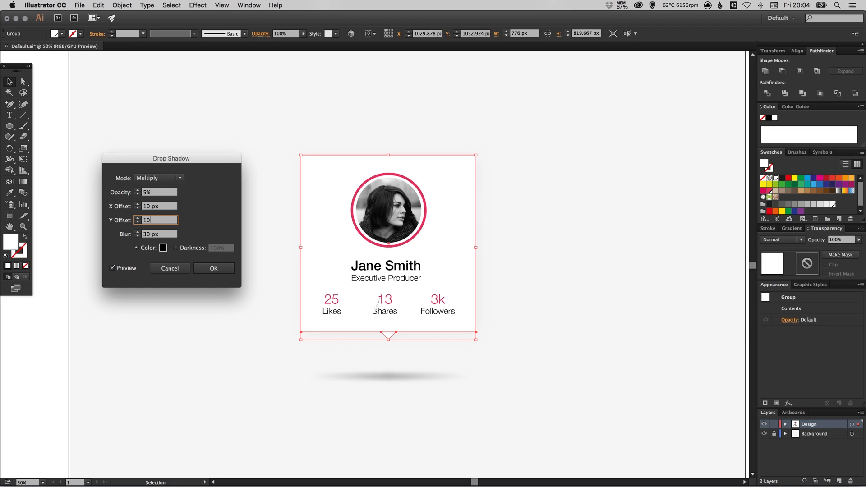
{"action": "key", "text": "Tab"}
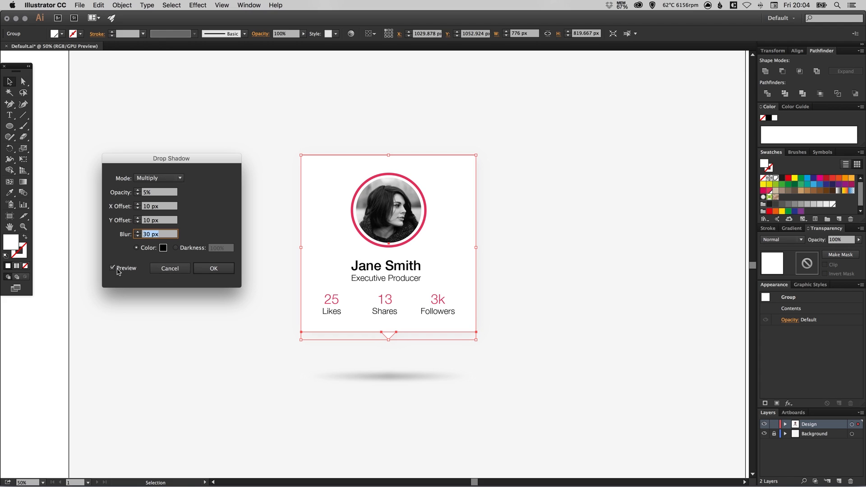
- Set the drop shadow's opacity to 10% and its blur to 50 px, apply it and deselect the card group
{"action": "left_click", "coordinate": [161, 194]}
{"action": "type", "text": "10"}
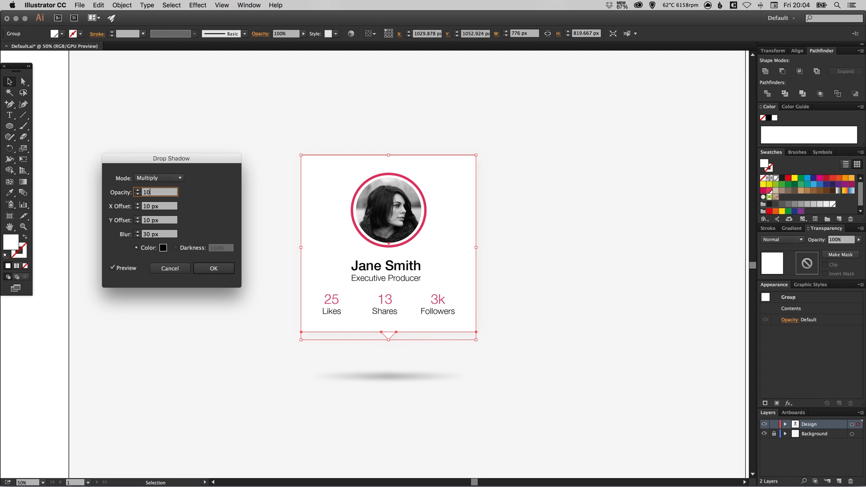
{"action": "key", "text": "Tab"}
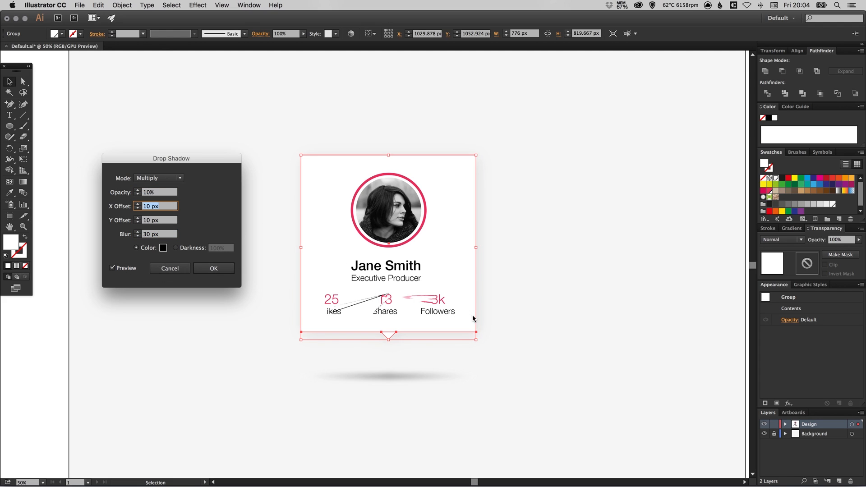
{"action": "left_click", "coordinate": [173, 236]}
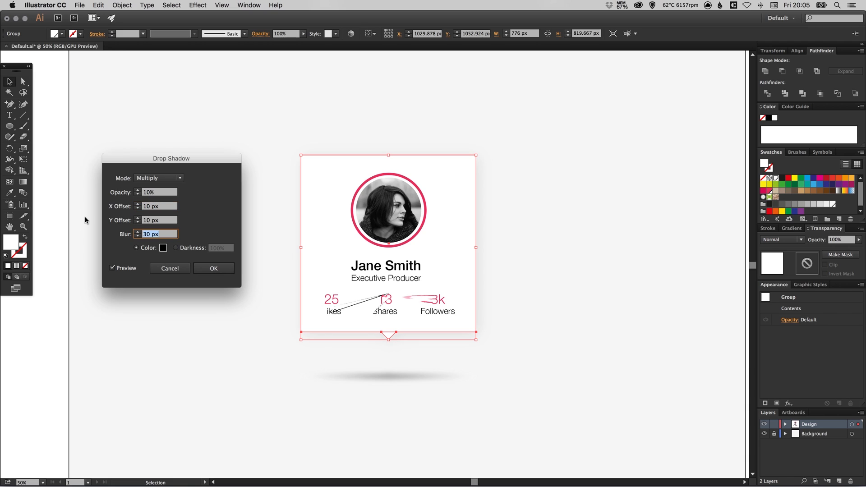
{"action": "type", "text": "50"}
{"action": "key", "text": "Return"}
{"action": "left_click", "coordinate": [629, 229]}
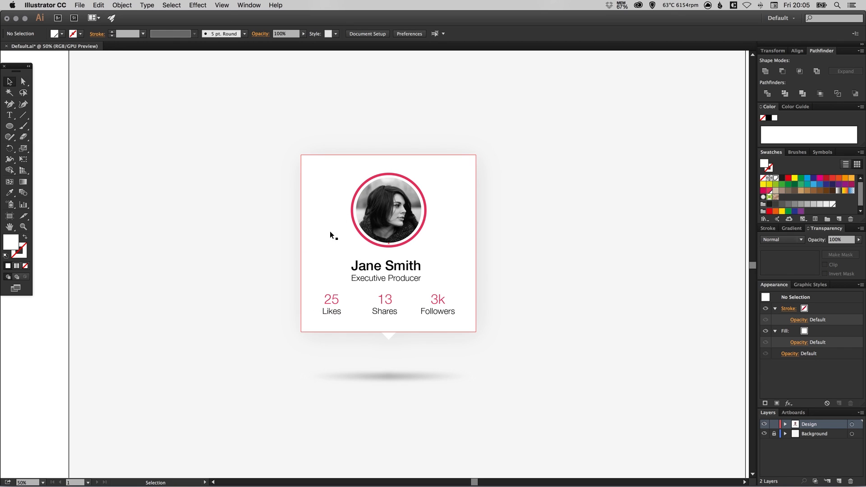
- Open the drop shadow settings applied to the card group for review and close them
{"action": "left_click", "coordinate": [309, 241]}
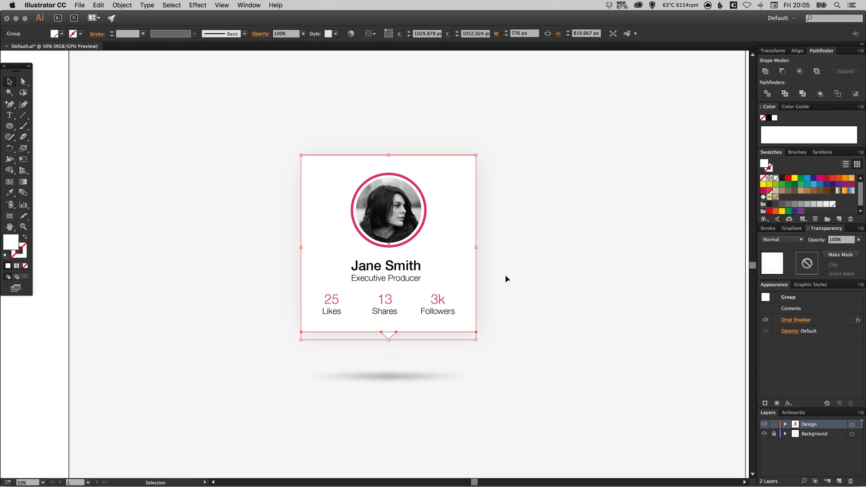
{"action": "left_click", "coordinate": [798, 321]}
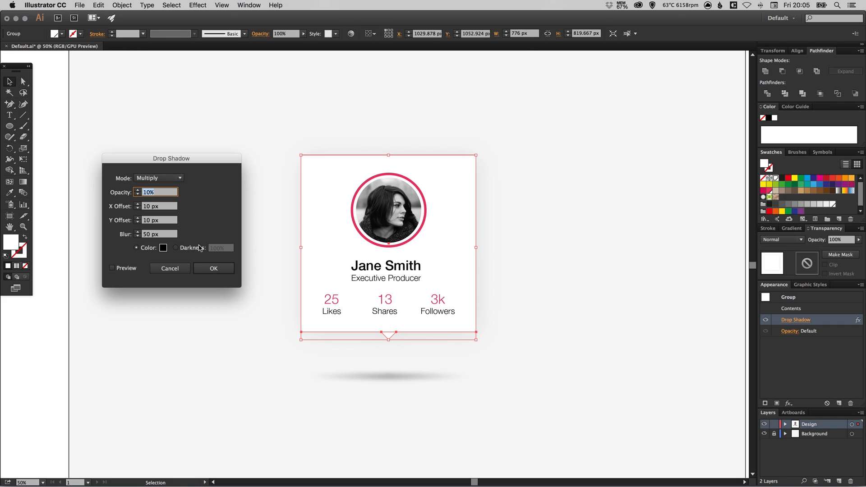
{"action": "left_click", "coordinate": [213, 270]}
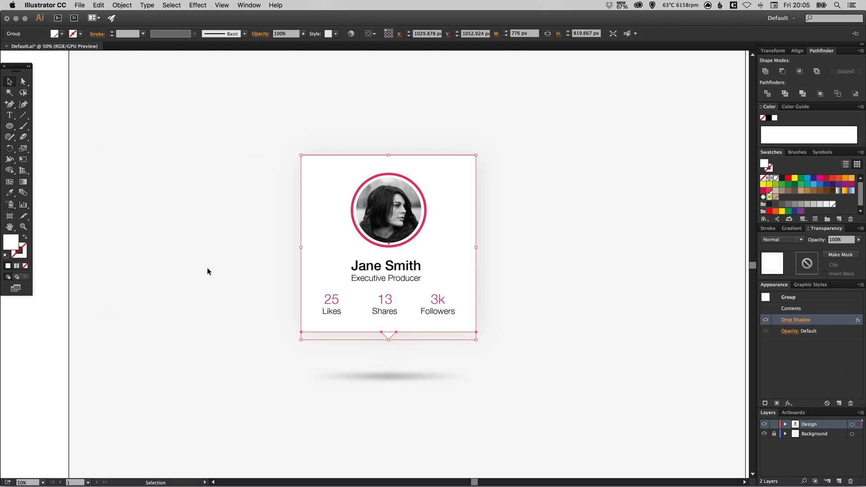
- Try removing the drop shadow from the card group, undo the removal and deselect the group
{"action": "left_click", "coordinate": [852, 405]}
{"action": "key", "text": "super+z"}
{"action": "left_click", "coordinate": [558, 183]}
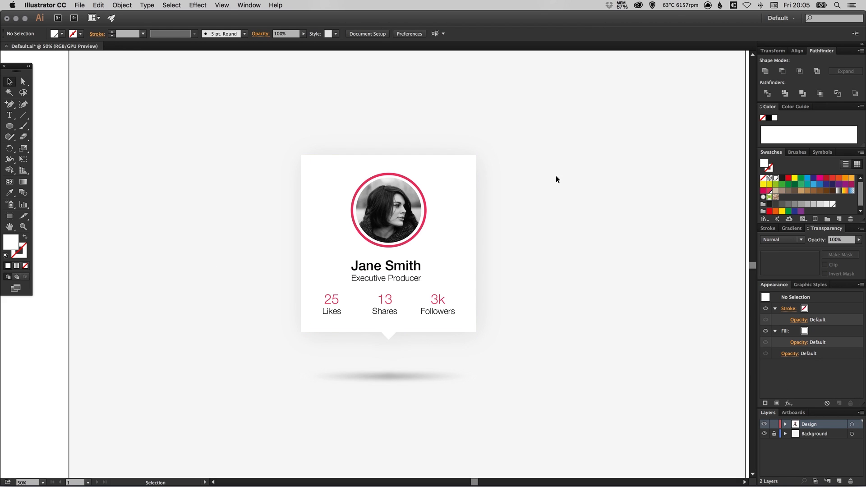
- Select all the card elements together with the oval shadow beneath and group them
{"action": "scroll", "coordinate": [530, 226], "scroll_direction": "right", "scroll_amount": 3}
{"action": "left_click_drag", "start_coordinate": [216, 234], "coordinate": [471, 413]}
{"action": "left_click", "coordinate": [129, 6]}
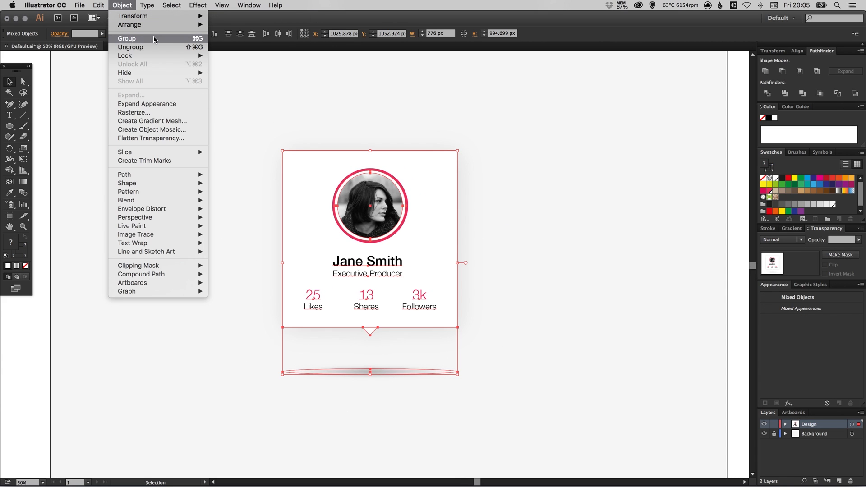
{"action": "left_click", "coordinate": [129, 40]}
- Centre the card and oval shadow group horizontally and vertically relative to the artboard, and deselect it
{"action": "left_click_drag", "start_coordinate": [449, 230], "coordinate": [449, 229]}
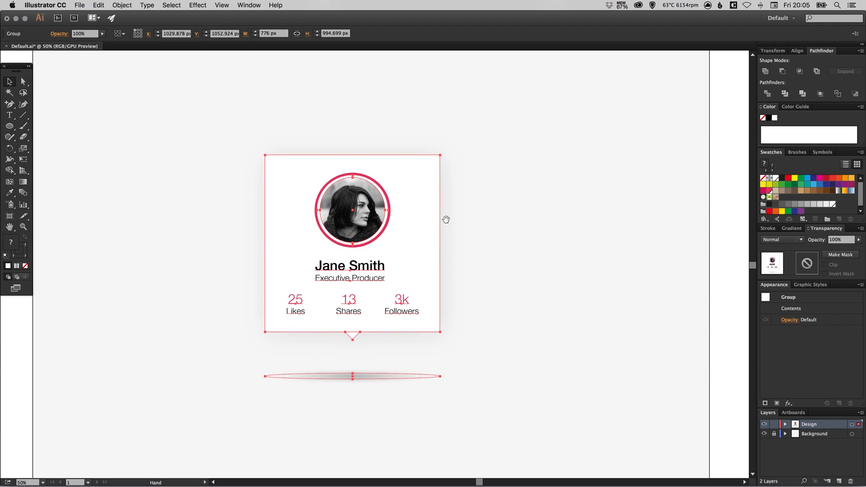
{"action": "left_click", "coordinate": [121, 36]}
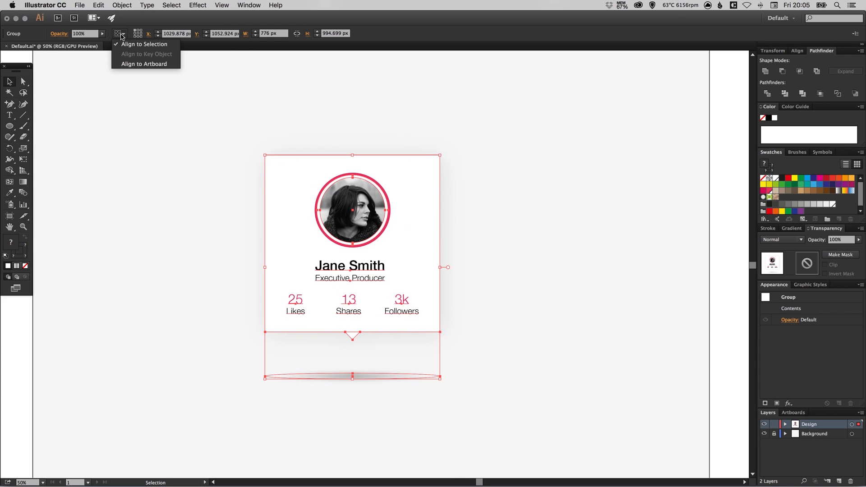
{"action": "left_click", "coordinate": [127, 64]}
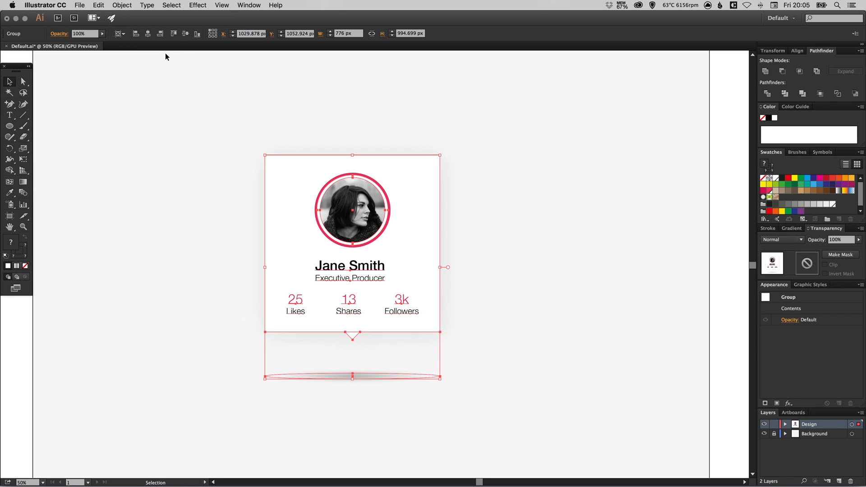
{"action": "left_click", "coordinate": [148, 34]}
{"action": "left_click", "coordinate": [185, 34]}
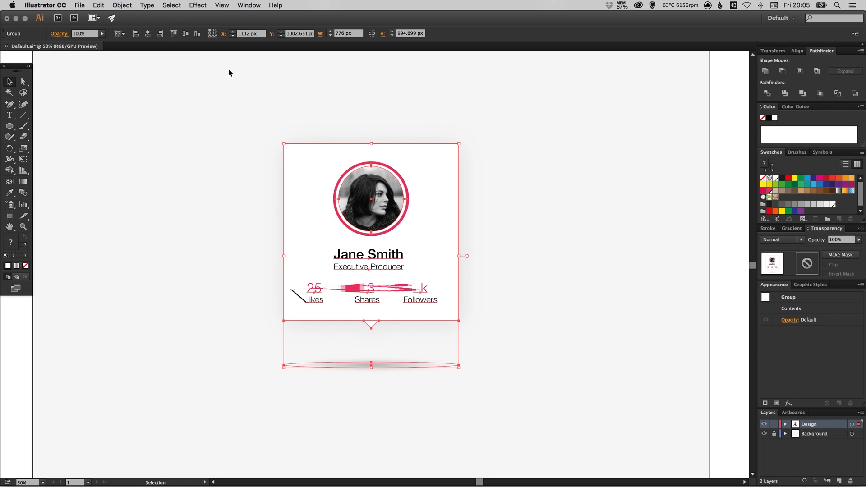
{"action": "key", "text": "super+0"}
{"action": "left_click", "coordinate": [526, 196]}
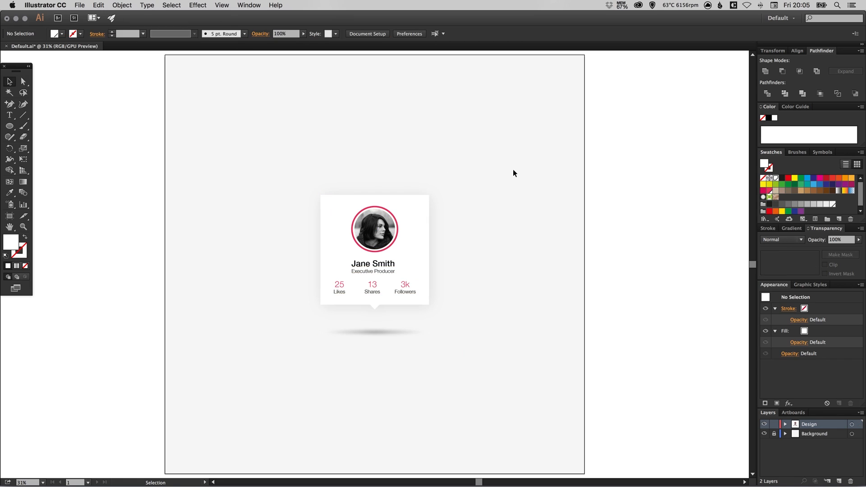
- Collapse the panel dock to icons and examine the finished profile card at 66.67% zoom
{"action": "key", "text": "super+equal"}
{"action": "key", "text": "super+equal"}
{"action": "key", "text": "super+equal"}
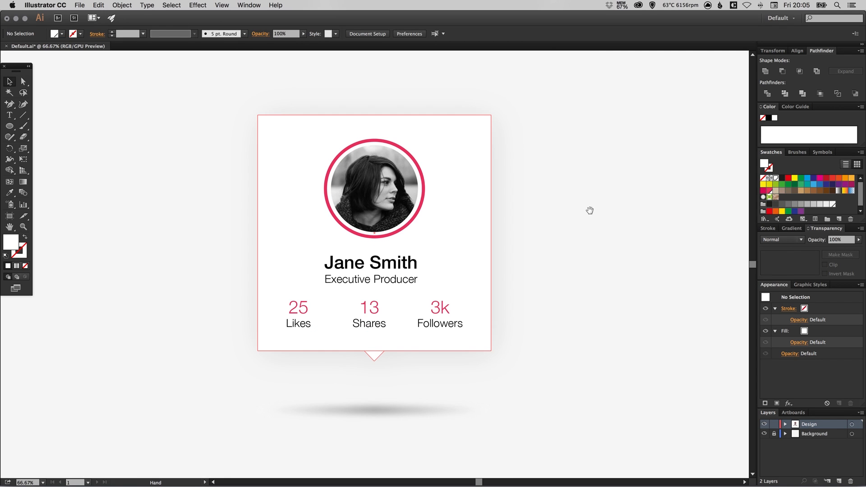
{"action": "left_click_drag", "start_coordinate": [590, 211], "coordinate": [596, 222]}
{"action": "left_click", "coordinate": [863, 44]}
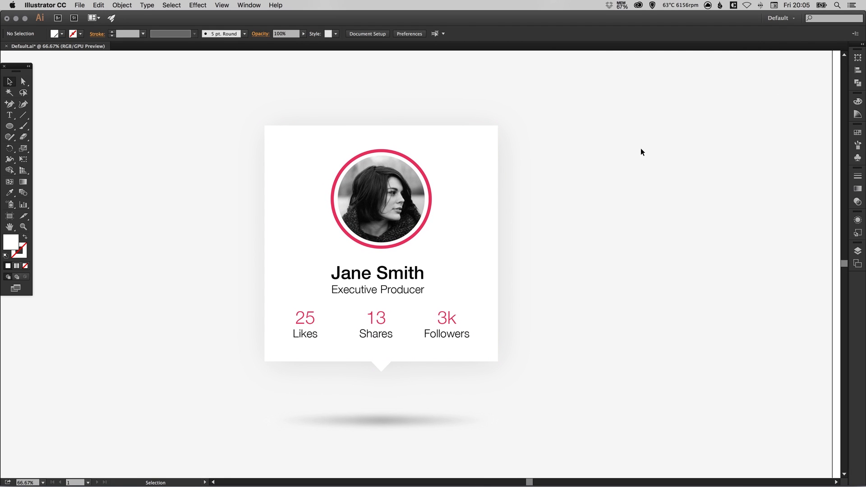
{"action": "scroll", "coordinate": [643, 152], "scroll_direction": "left", "scroll_amount": 3}
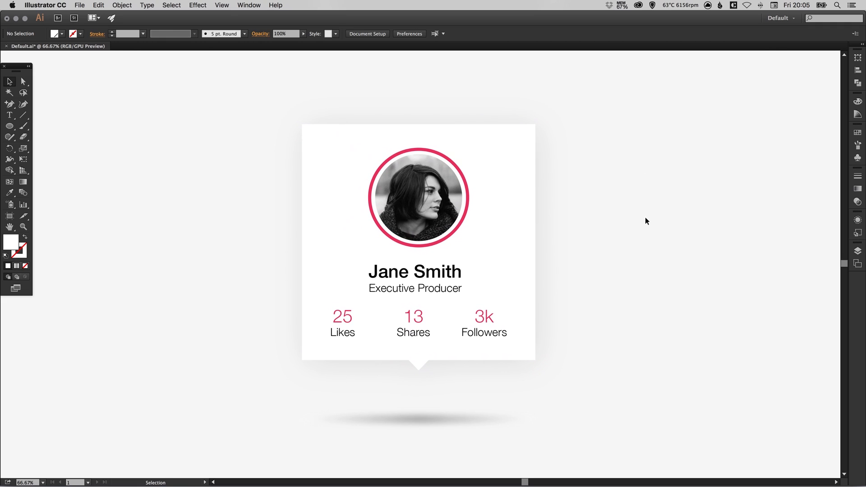